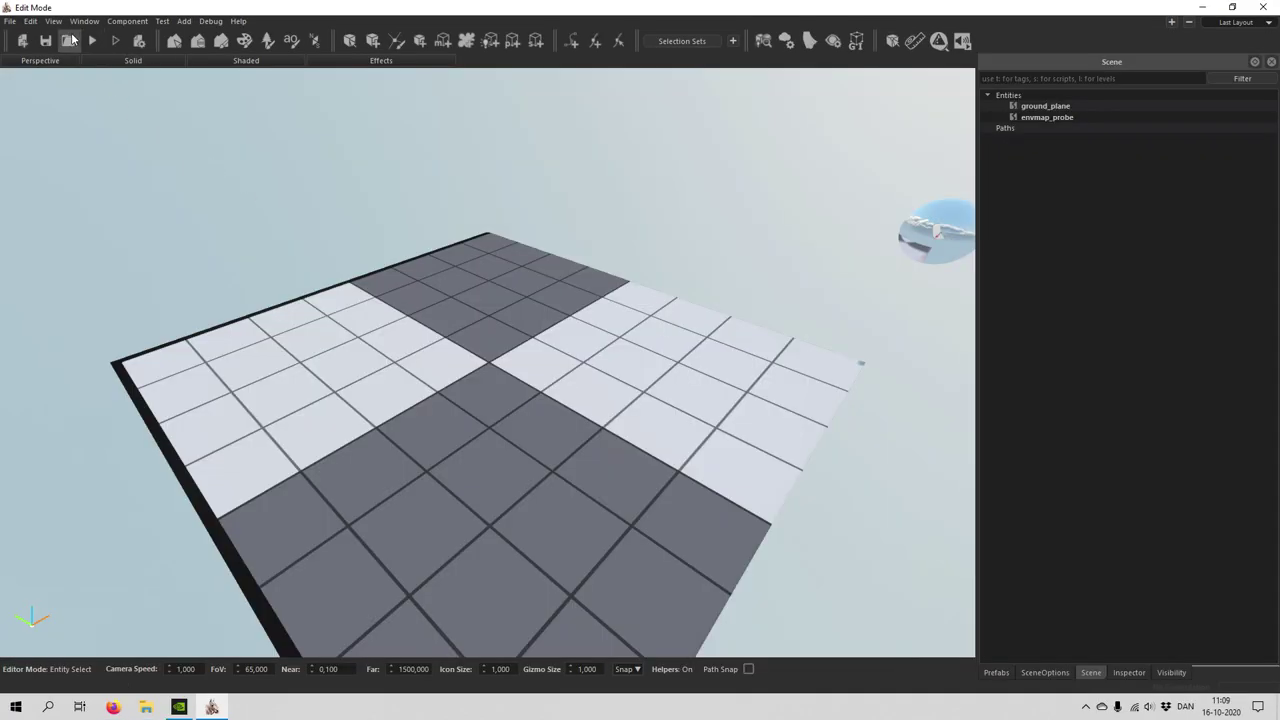
# Open the scn_editor_test_map scene file scene.xscene without saving the current scene.
pyautogui.click(69, 40)
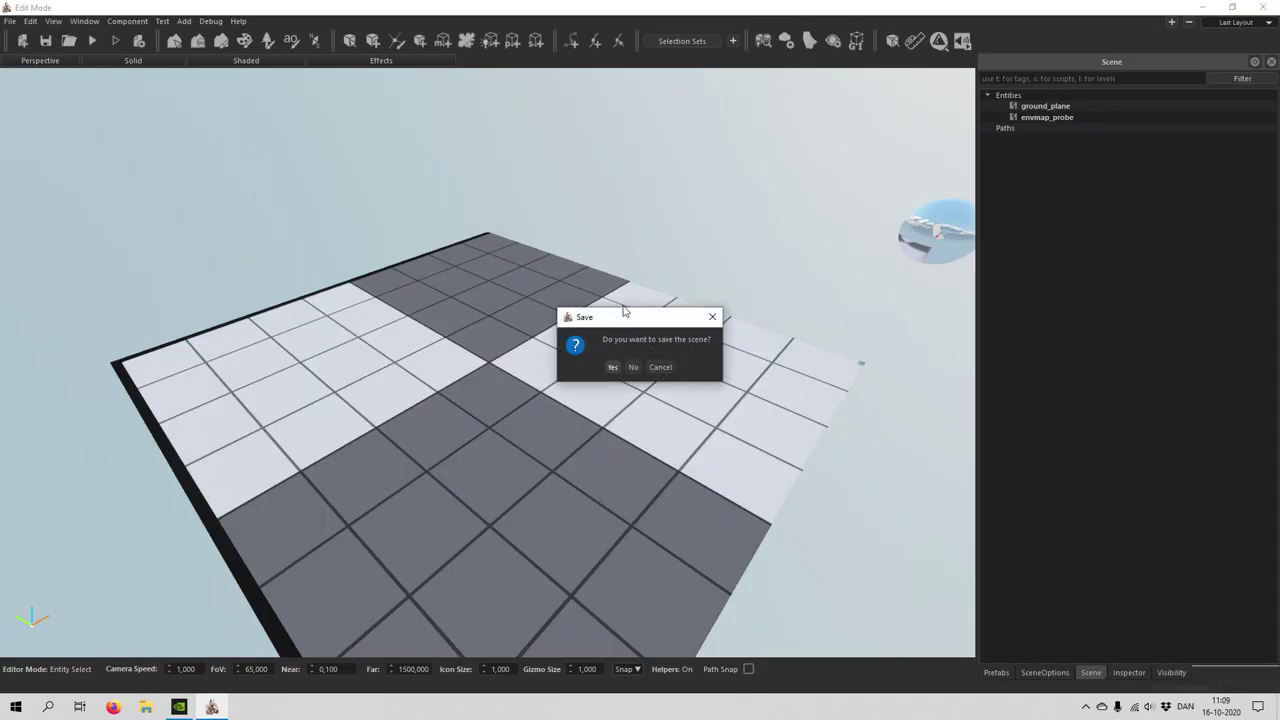
pyautogui.click(634, 367)
pyautogui.scroll(-10, 260, 240)
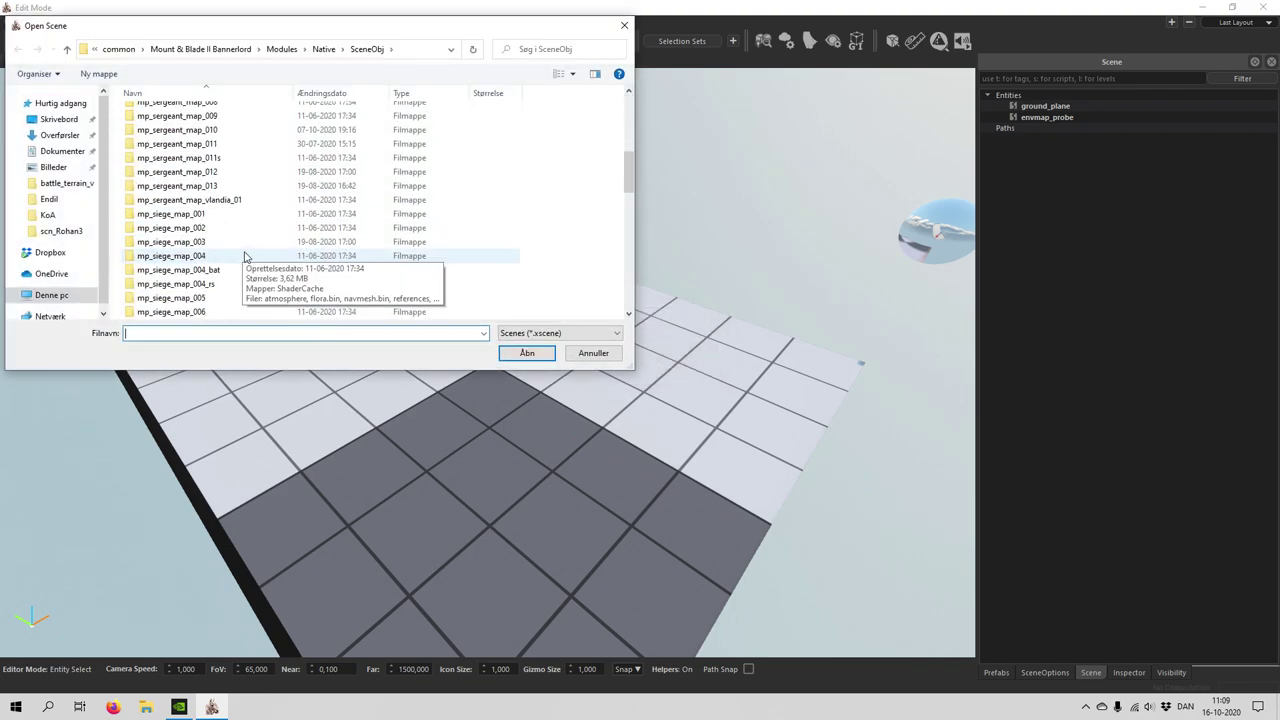
pyautogui.scroll(-3, 243, 256)
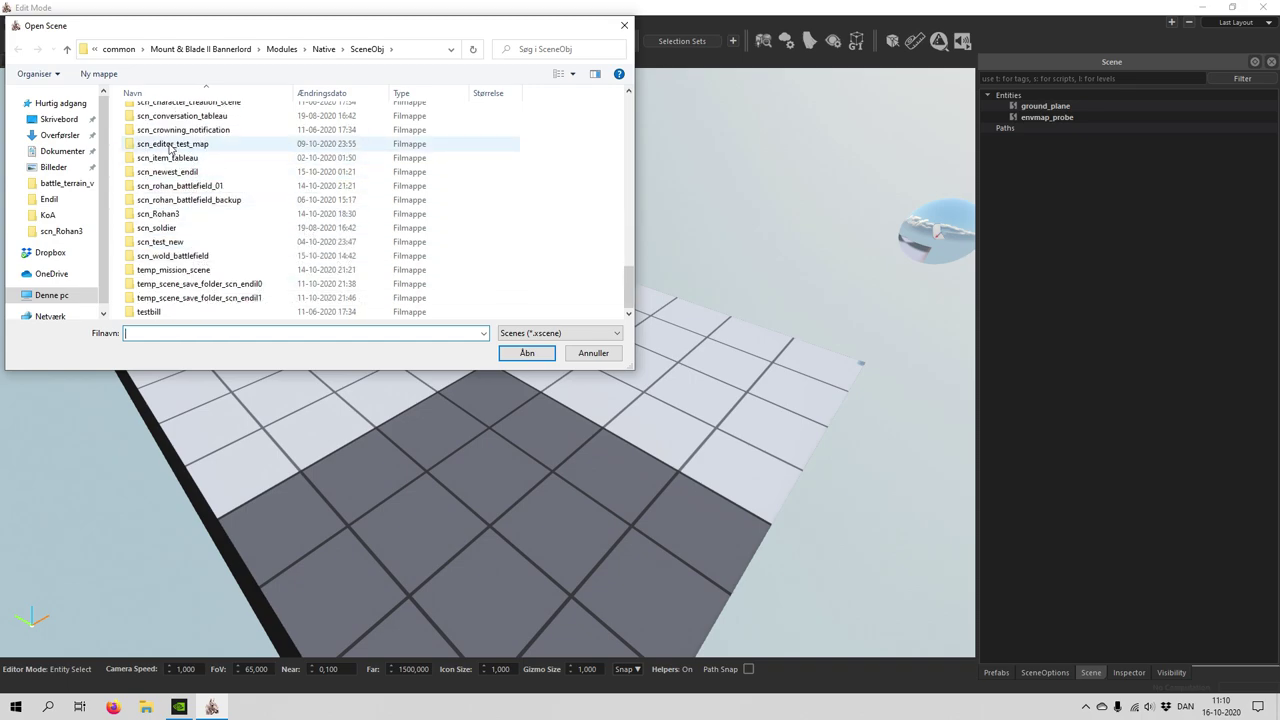
pyautogui.doubleClick(170, 144)
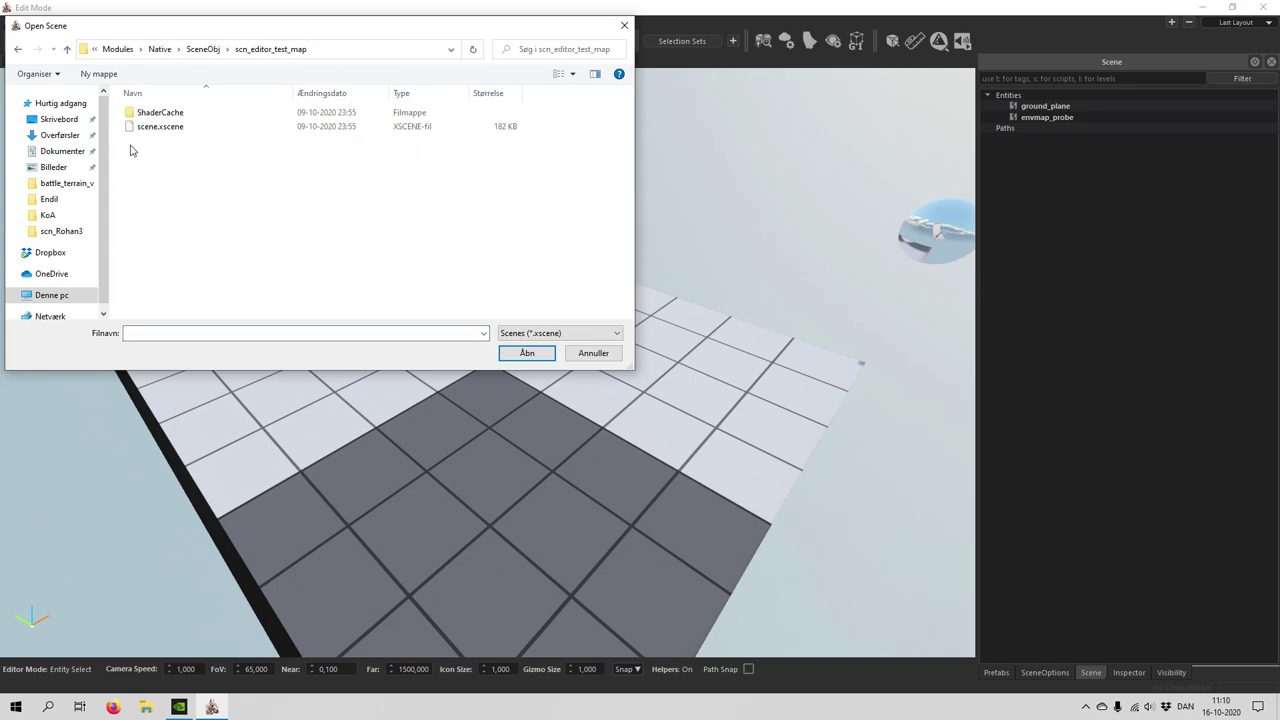
pyautogui.click(554, 356)
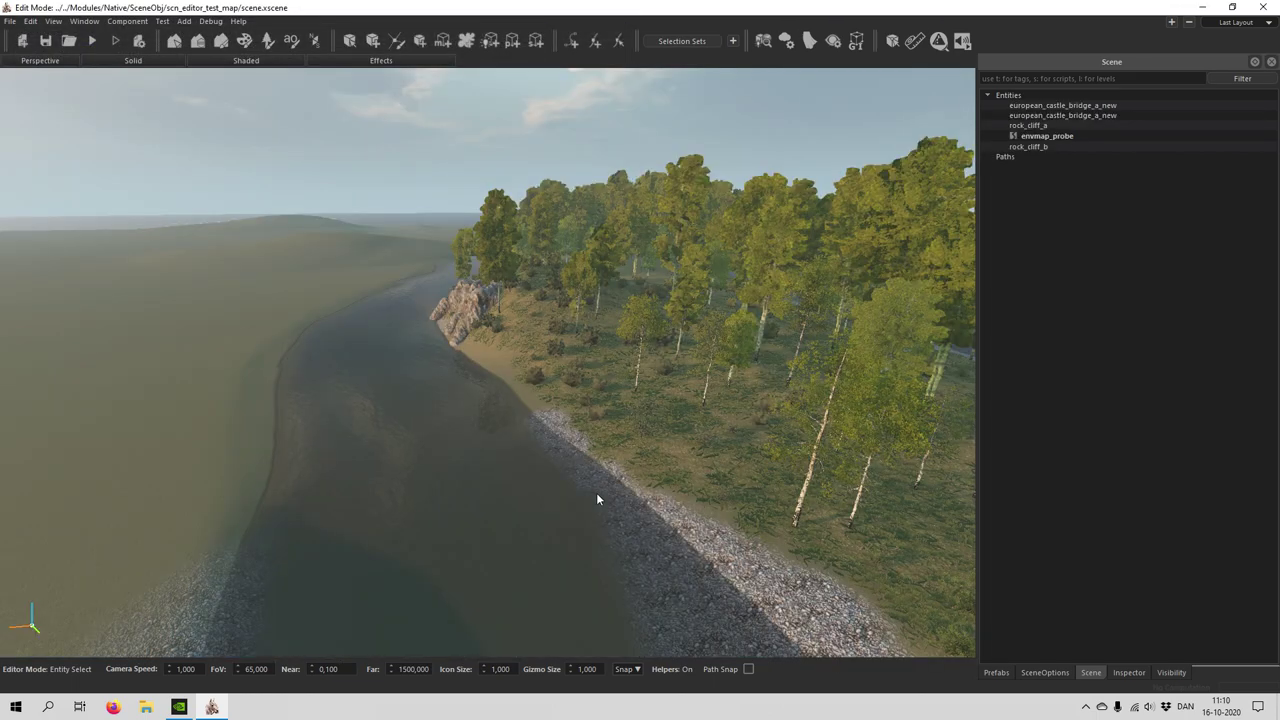
# Examine the scene's overall terrain, including the river, the wooded bank and the distant hill.
pyautogui.moveTo(597, 499); pyautogui.dragTo(385, 410, button='right')
pyautogui.press('w')
pyautogui.press('w')
pyautogui.moveTo(570, 460); pyautogui.dragTo(775, 487, button='right')
pyautogui.press('w')
pyautogui.press('w')
pyautogui.press('s')
pyautogui.moveTo(440, 430); pyautogui.dragTo(300, 490, button='right')
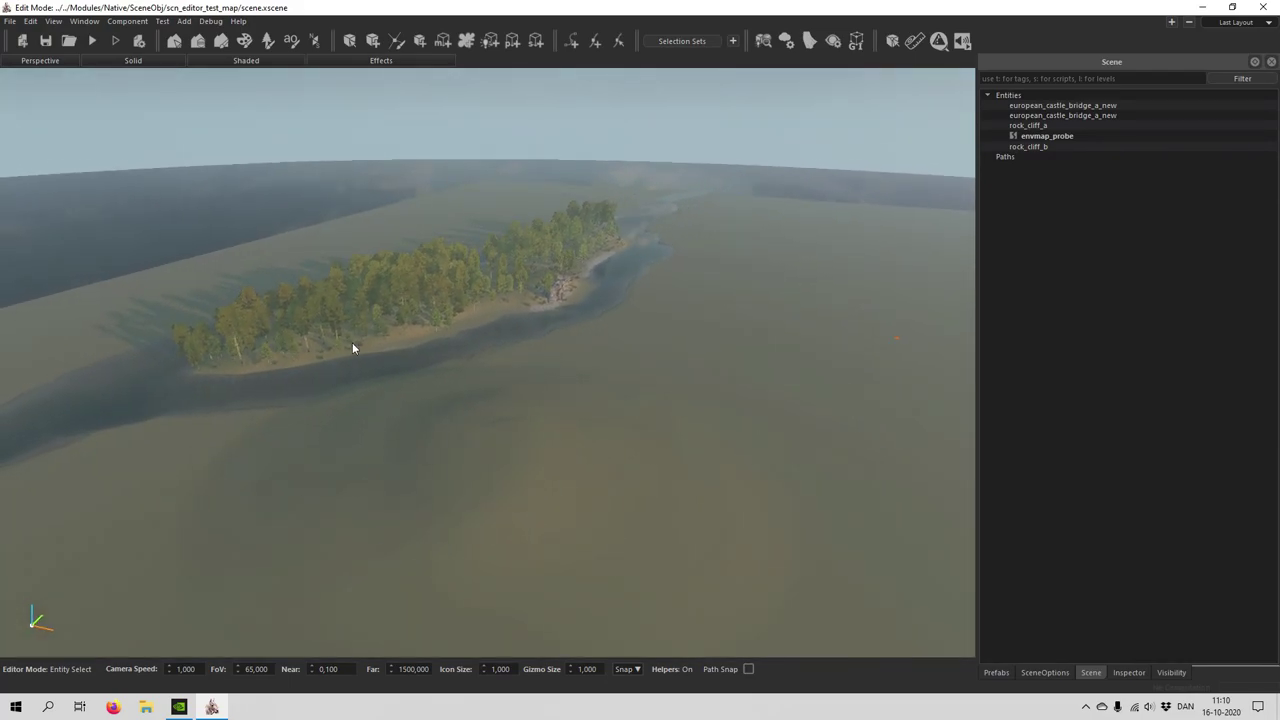
pyautogui.moveTo(445, 460); pyautogui.dragTo(940, 480, button='right')
pyautogui.moveTo(488, 380); pyautogui.dragTo(440, 392, button='right')
pyautogui.press('w')
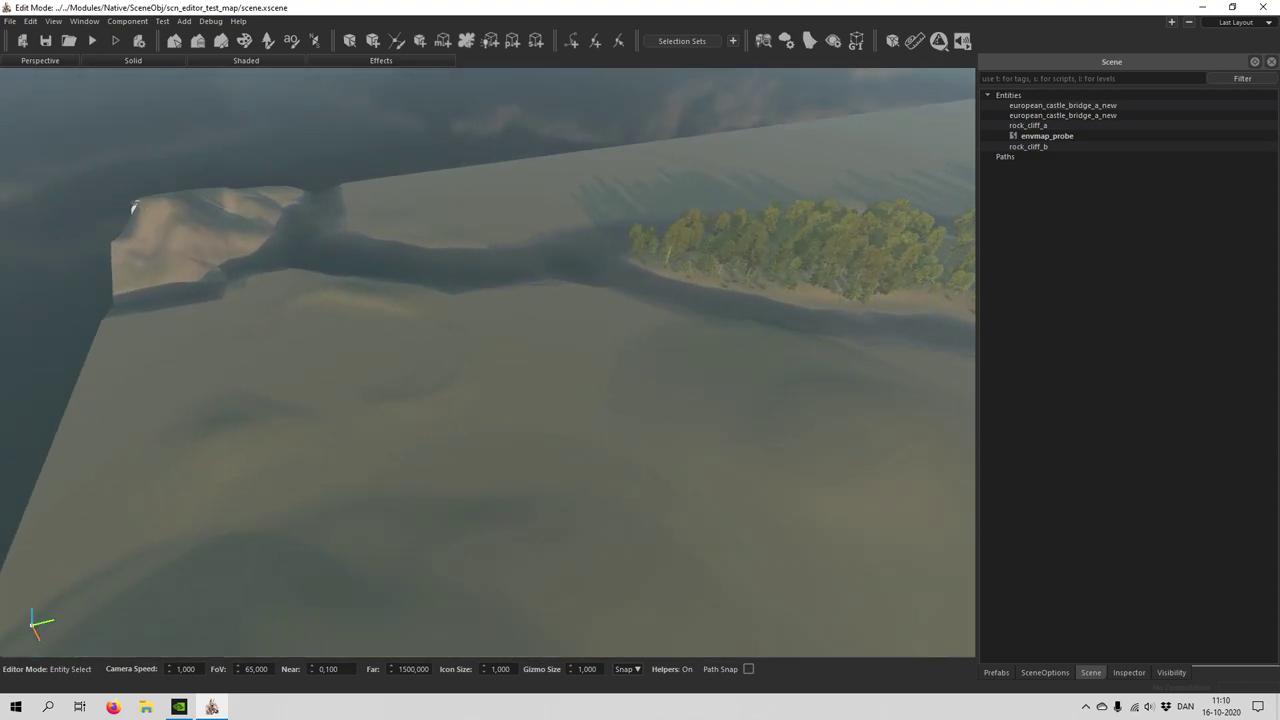
pyautogui.moveTo(350, 494); pyautogui.dragTo(512, 462, button='right')
pyautogui.press('w')
pyautogui.press('a')
pyautogui.moveTo(412, 472); pyautogui.dragTo(323, 495, button='right')
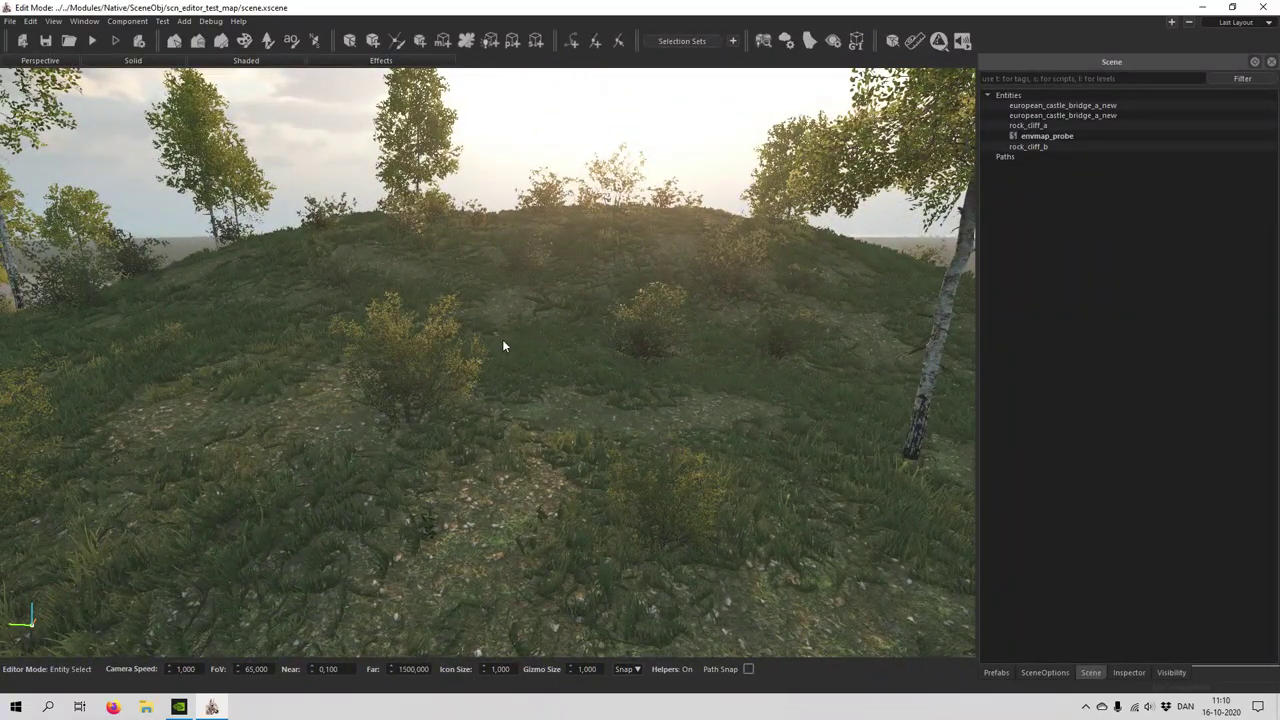
# Examine the forest floor vegetation, the riverside rock cliffs and the existing wooden bridge up close.
pyautogui.moveTo(449, 415); pyautogui.dragTo(244, 215, button='right')
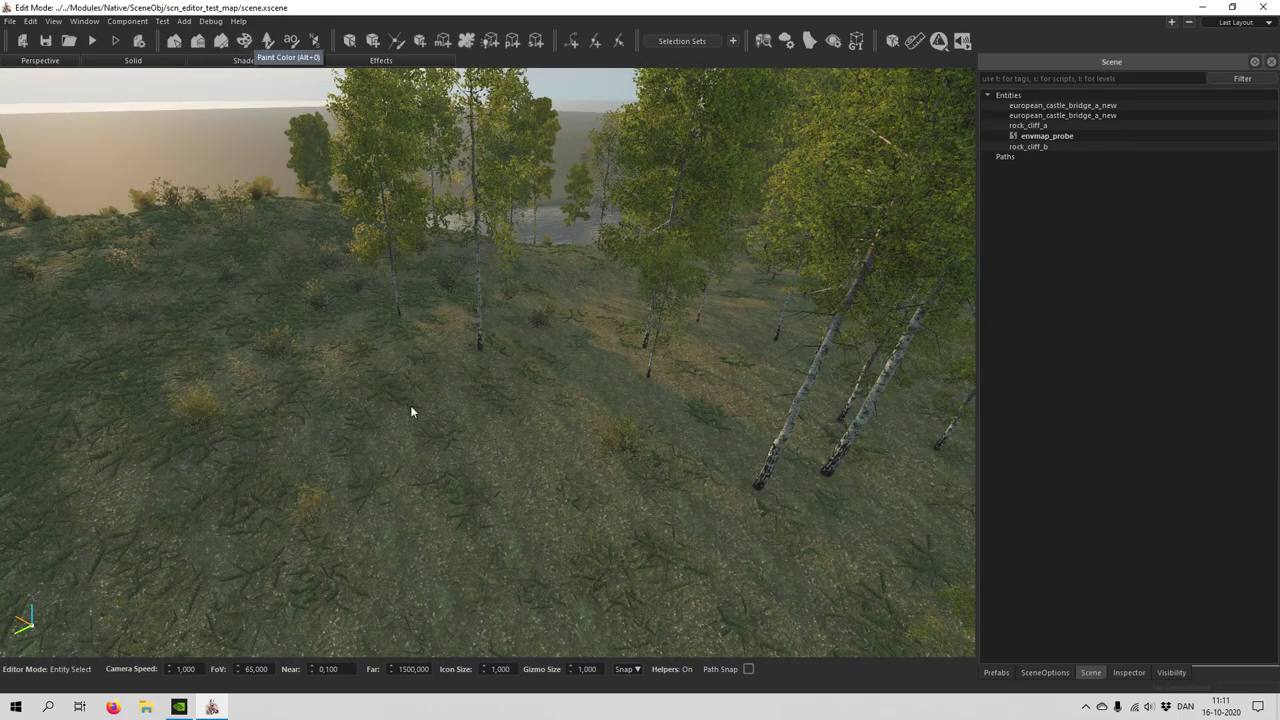
pyautogui.moveTo(559, 424); pyautogui.dragTo(556, 498, button='right')
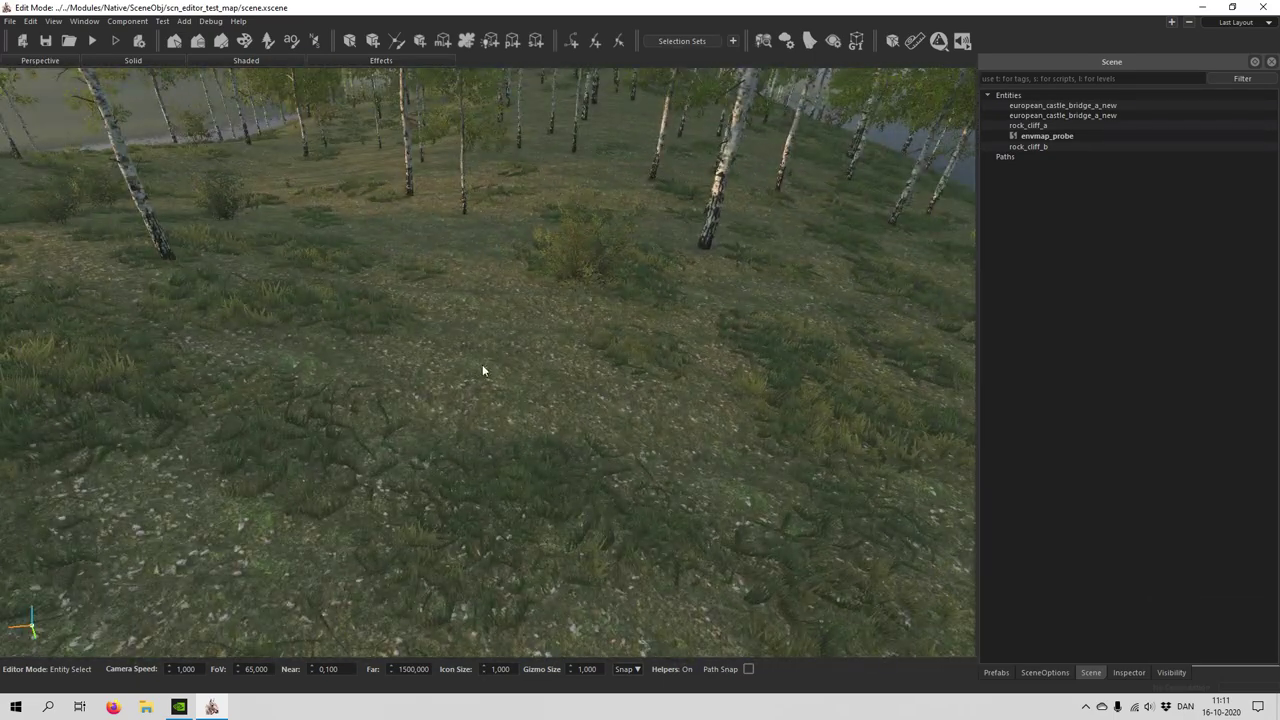
pyautogui.moveTo(490, 368); pyautogui.dragTo(217, 248, button='right')
pyautogui.moveTo(432, 407); pyautogui.dragTo(337, 304, button='right')
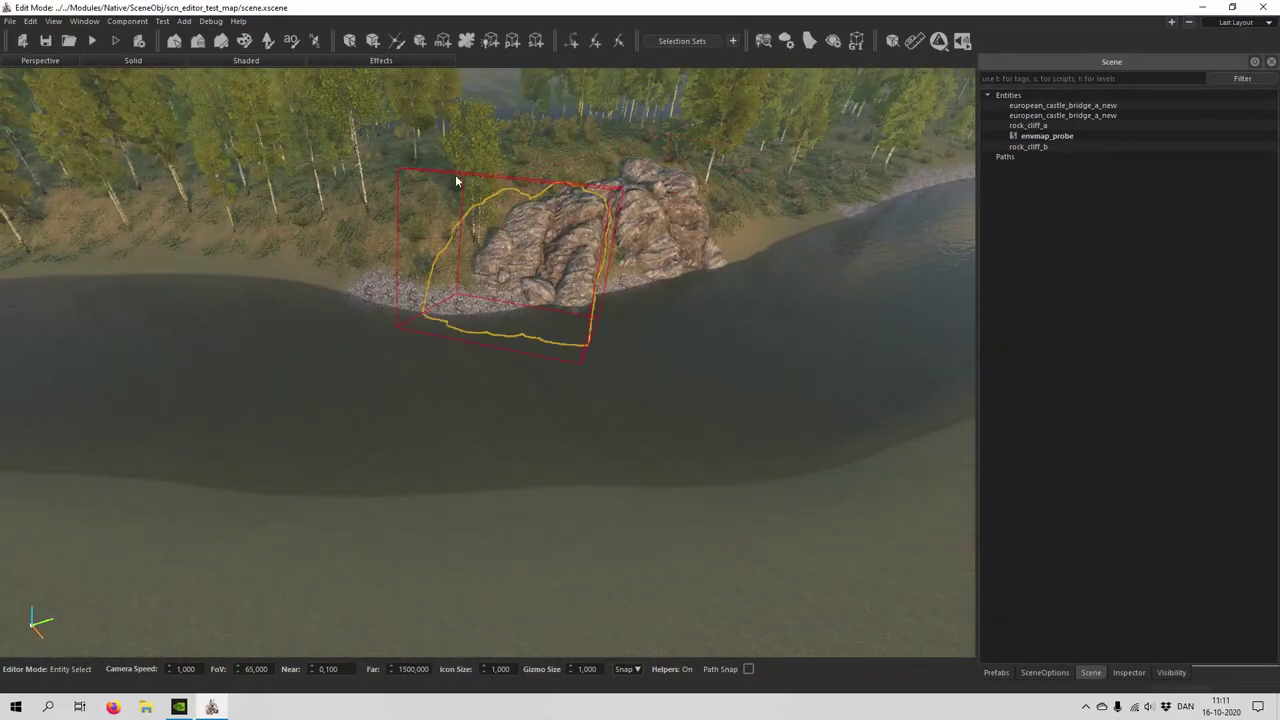
pyautogui.press('s')
pyautogui.press('a')
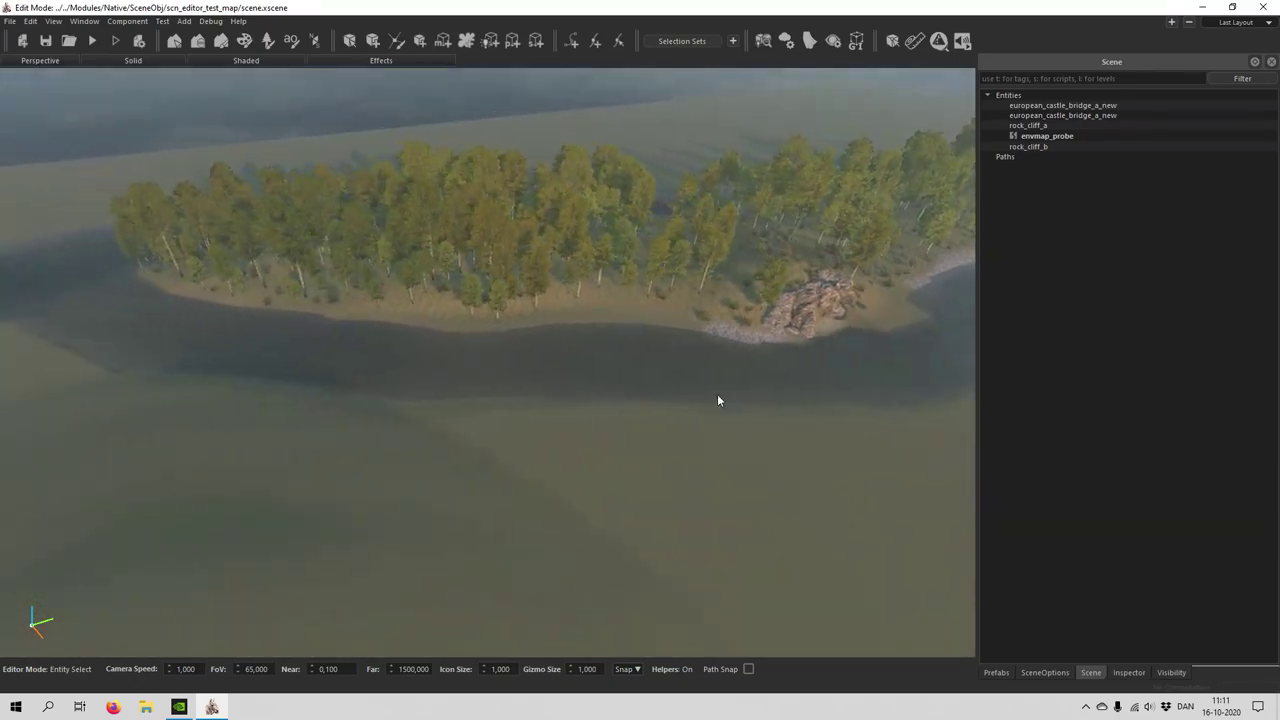
pyautogui.moveTo(717, 401); pyautogui.dragTo(510, 200, button='right')
pyautogui.press('w')
pyautogui.press('s')
pyautogui.press('w')
pyautogui.moveTo(630, 240); pyautogui.dragTo(680, 443, button='right')
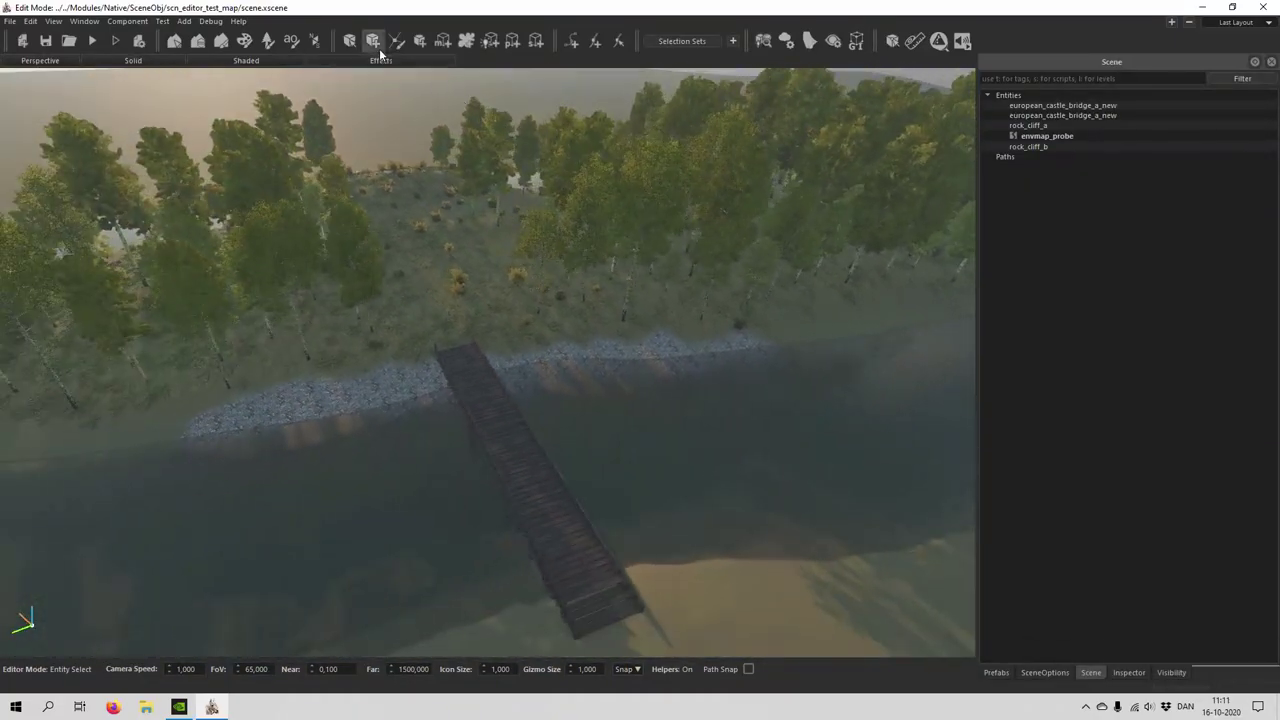
# Start adding an entity, limit the prefabs to archhitecture_empire.xml and choose the emp_bridge_g prefab.
pyautogui.click(373, 41)
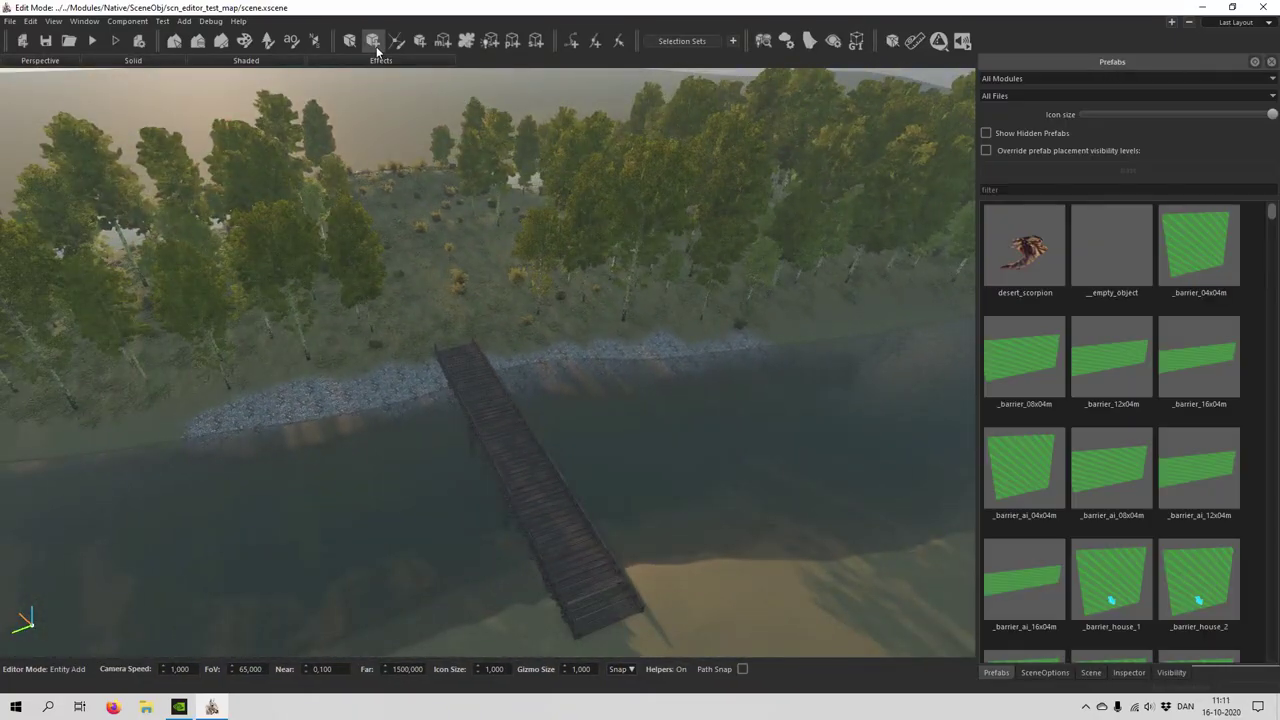
pyautogui.click(1133, 94)
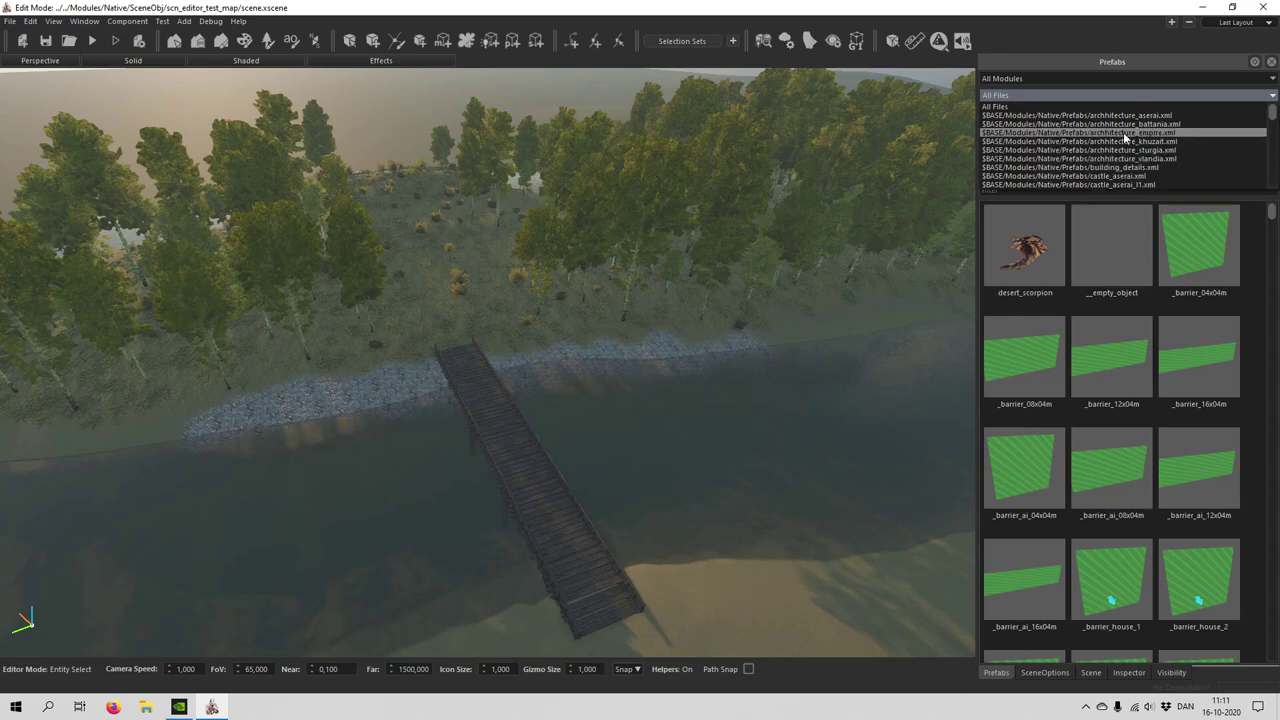
pyautogui.click(1122, 132)
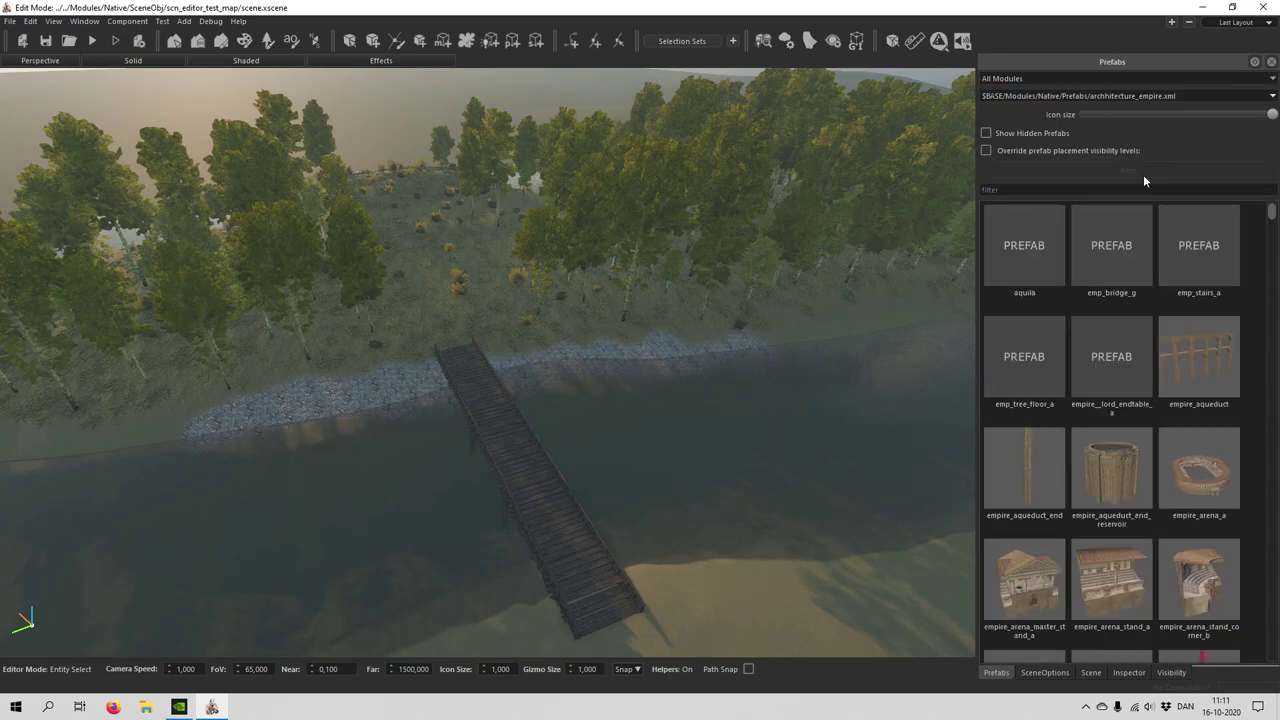
pyautogui.click(1122, 261)
# Rotate the emp_bridge_g prefab across the river, raise it above the water and place it spanning both banks.
pyautogui.press('w')
pyautogui.moveTo(600, 385); pyautogui.dragTo(675, 430, button='right')
pyautogui.press('w')
pyautogui.scroll(-4, 541, 357)
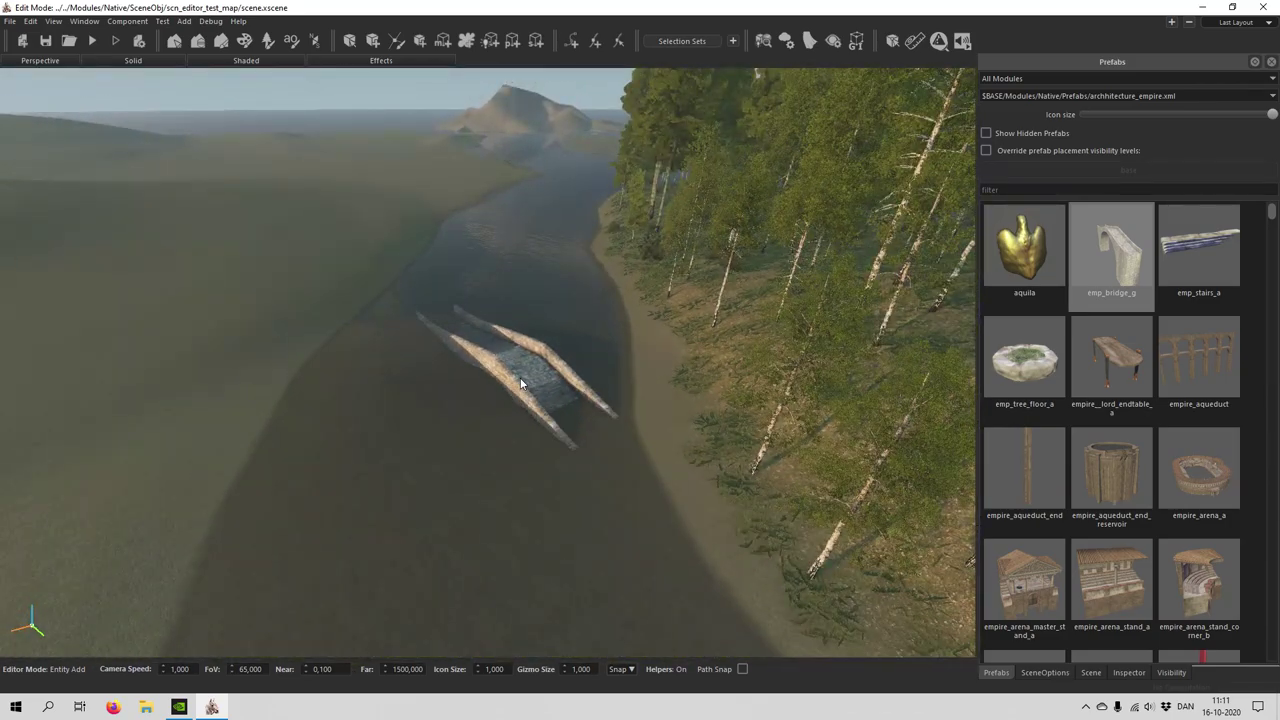
pyautogui.press('z')
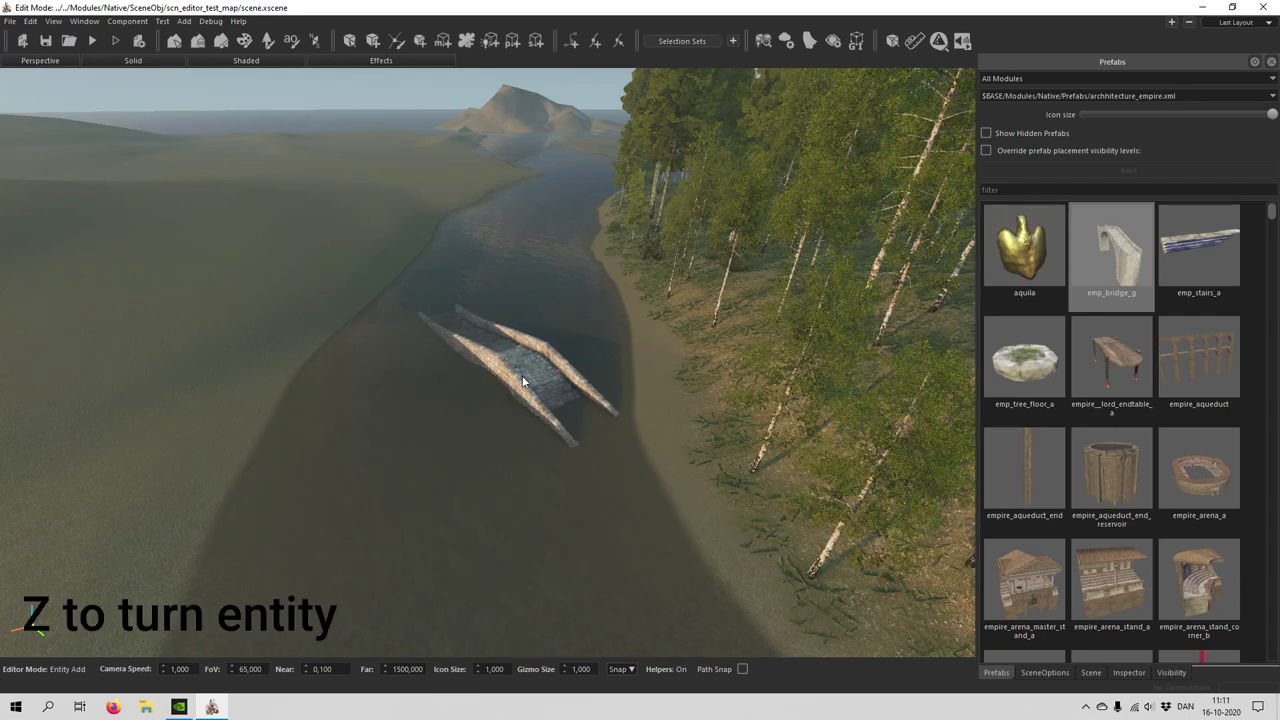
pyautogui.press('z')
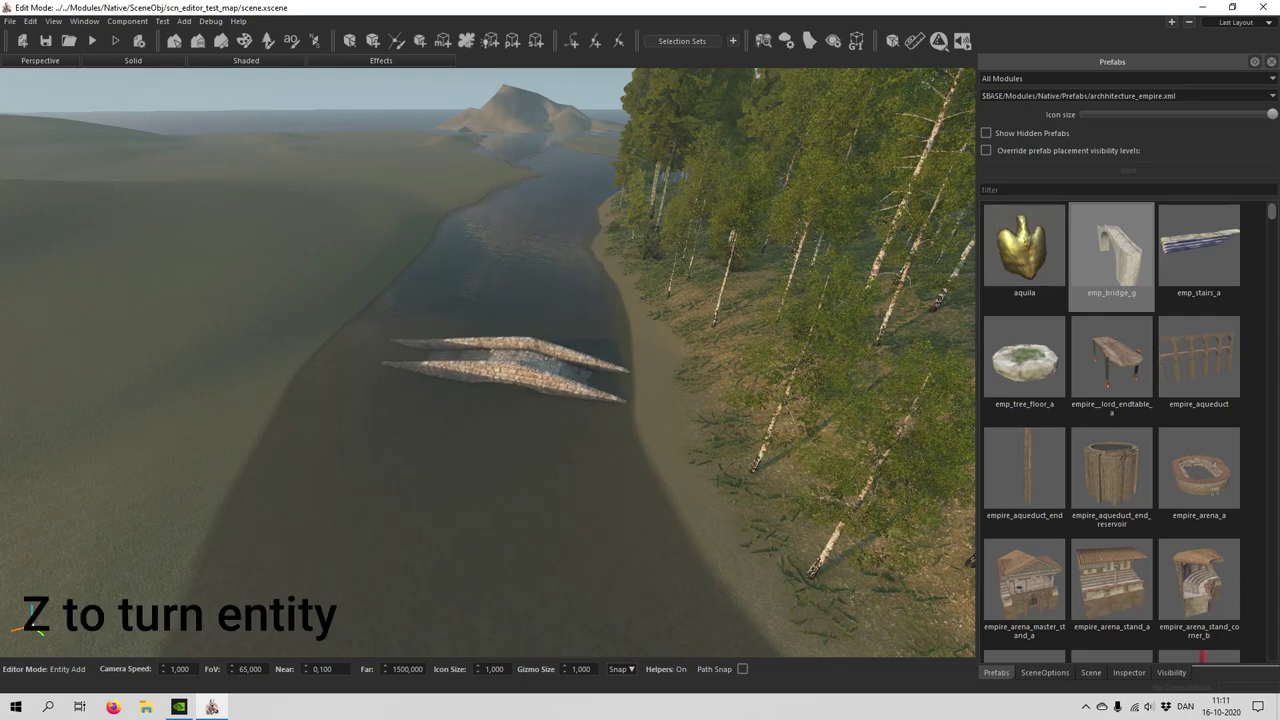
pyautogui.press('t')
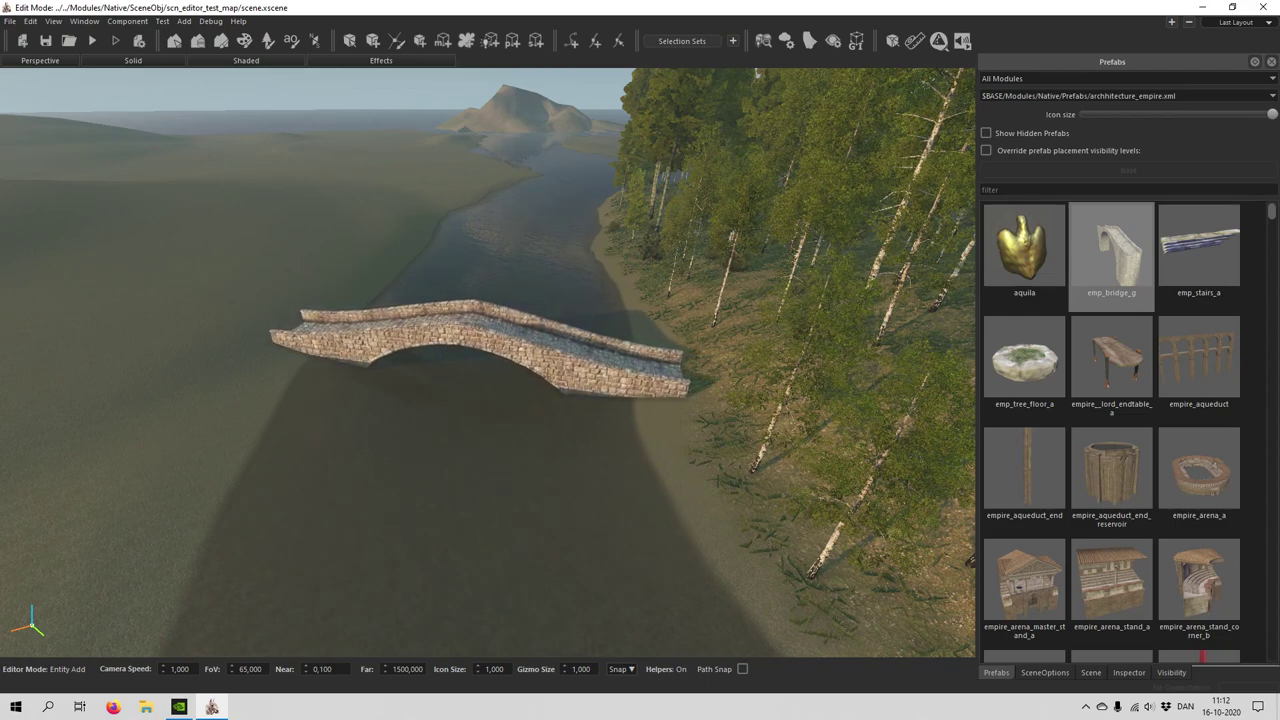
pyautogui.click(469, 377)
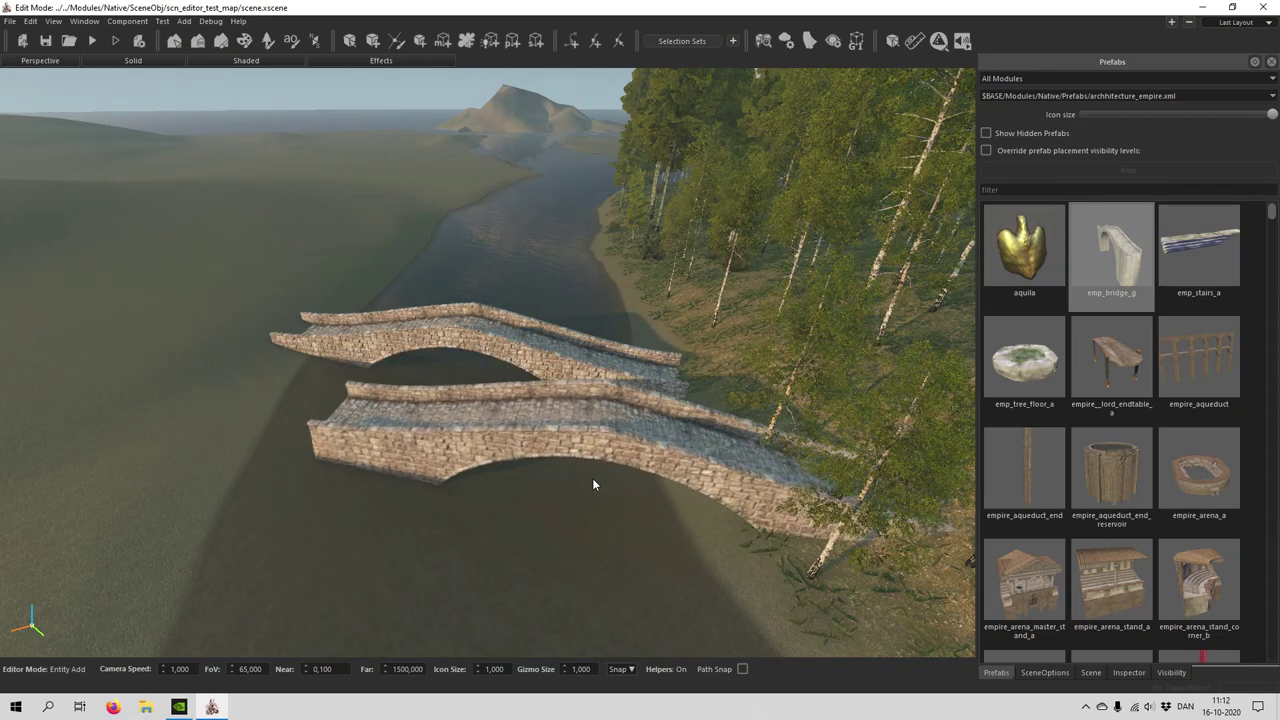
# Stop adding entities and select the newly placed stone bridge with Select Entities.
pyautogui.moveTo(585, 482); pyautogui.dragTo(540, 480, button='right')
pyautogui.click(349, 40)
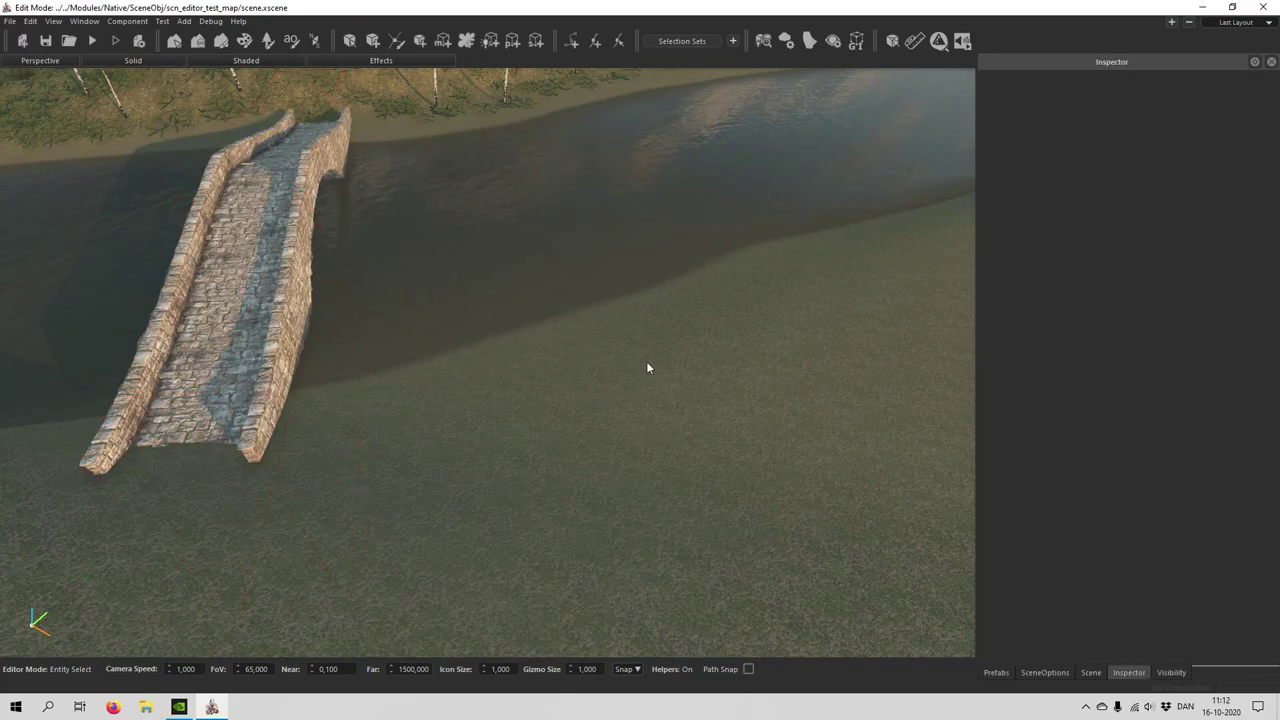
pyautogui.moveTo(656, 360); pyautogui.dragTo(646, 340, button='right')
pyautogui.moveTo(818, 391); pyautogui.dragTo(658, 385, button='right')
pyautogui.moveTo(393, 260)
pyautogui.mouseDown(button='right')
pyautogui.moveTo(430, 265)
pyautogui.moveTo(385, 215)
pyautogui.moveTo(370, 260)
pyautogui.mouseUp(button='right')
pyautogui.moveTo(545, 225); pyautogui.dragTo(560, 256, button='right')
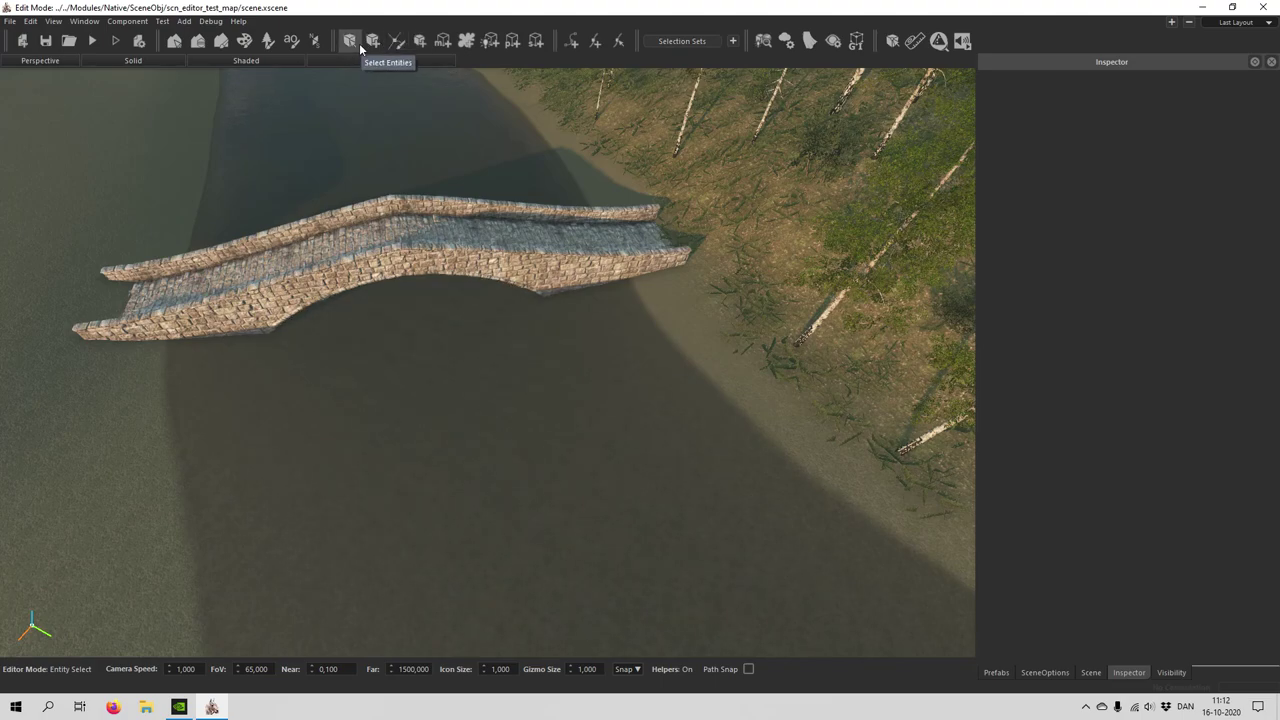
pyautogui.click(435, 236)
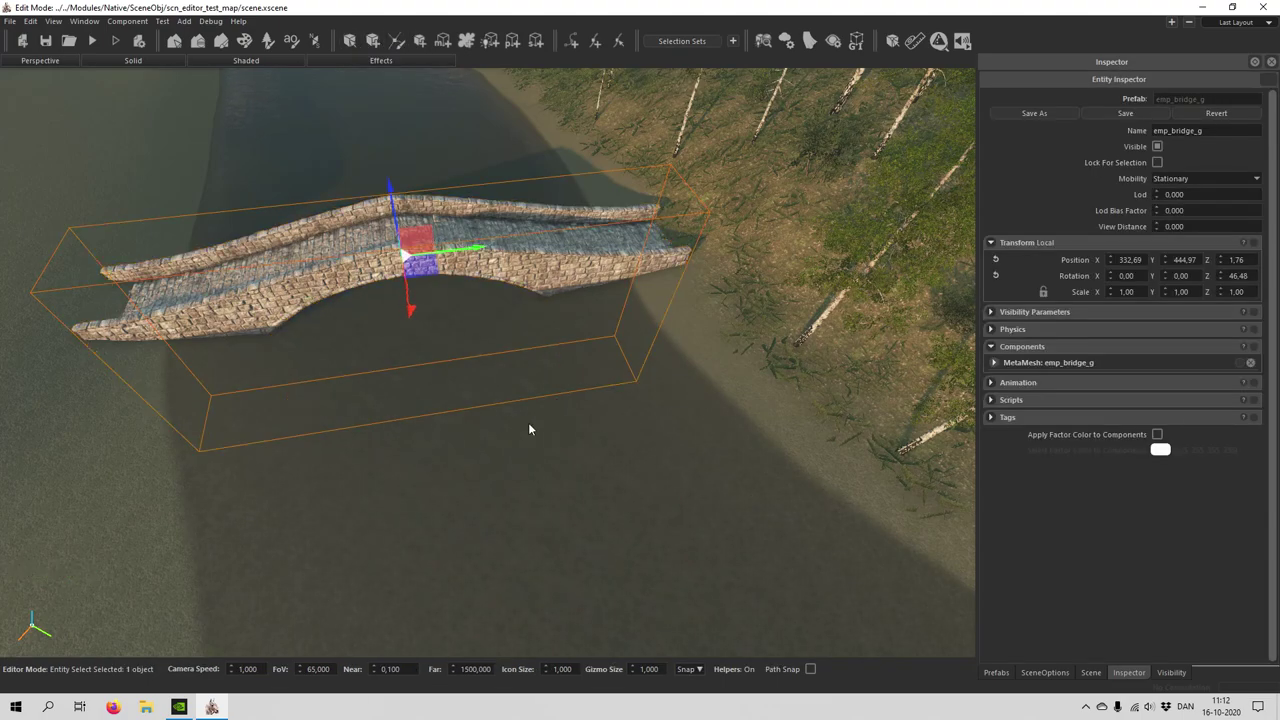
# Adjust the stone bridge's height along the Z axis to about 1.69.
pyautogui.press('f')
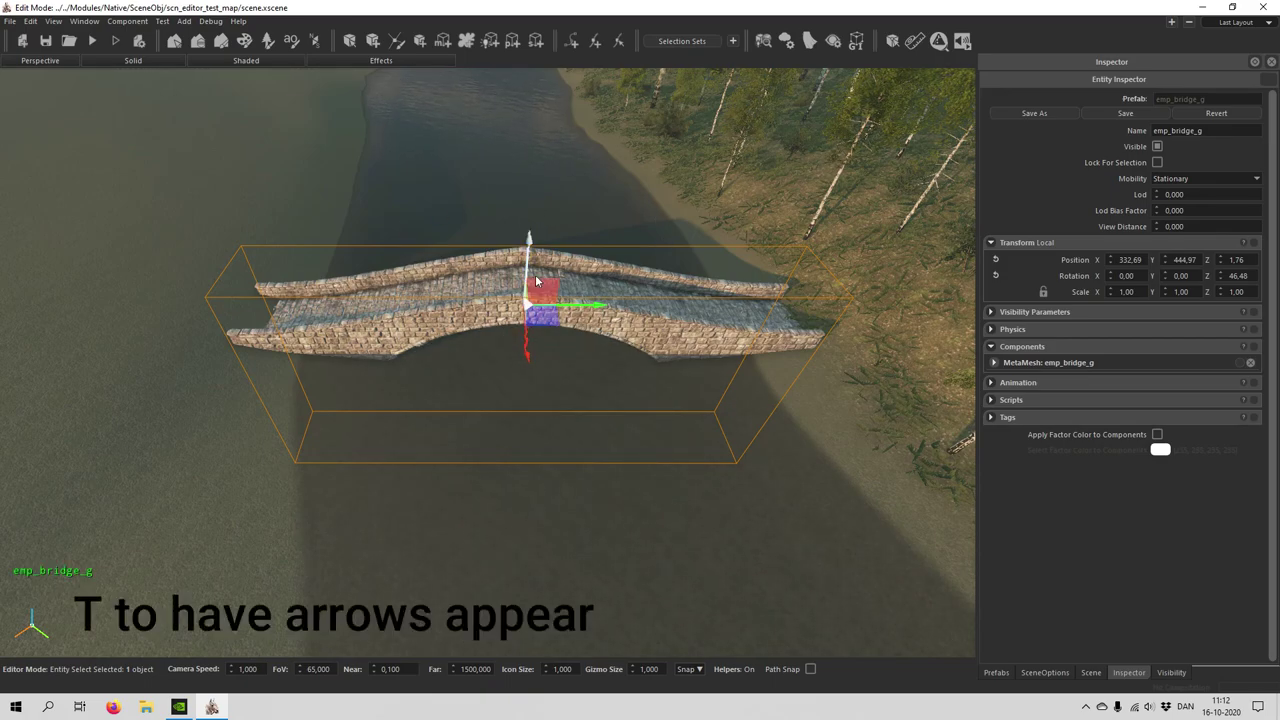
pyautogui.moveTo(529, 270)
pyautogui.mouseDown()
pyautogui.moveTo(531, 254)
pyautogui.moveTo(531, 271)
pyautogui.mouseUp()
pyautogui.moveTo(515, 360); pyautogui.dragTo(508, 490, button='middle')
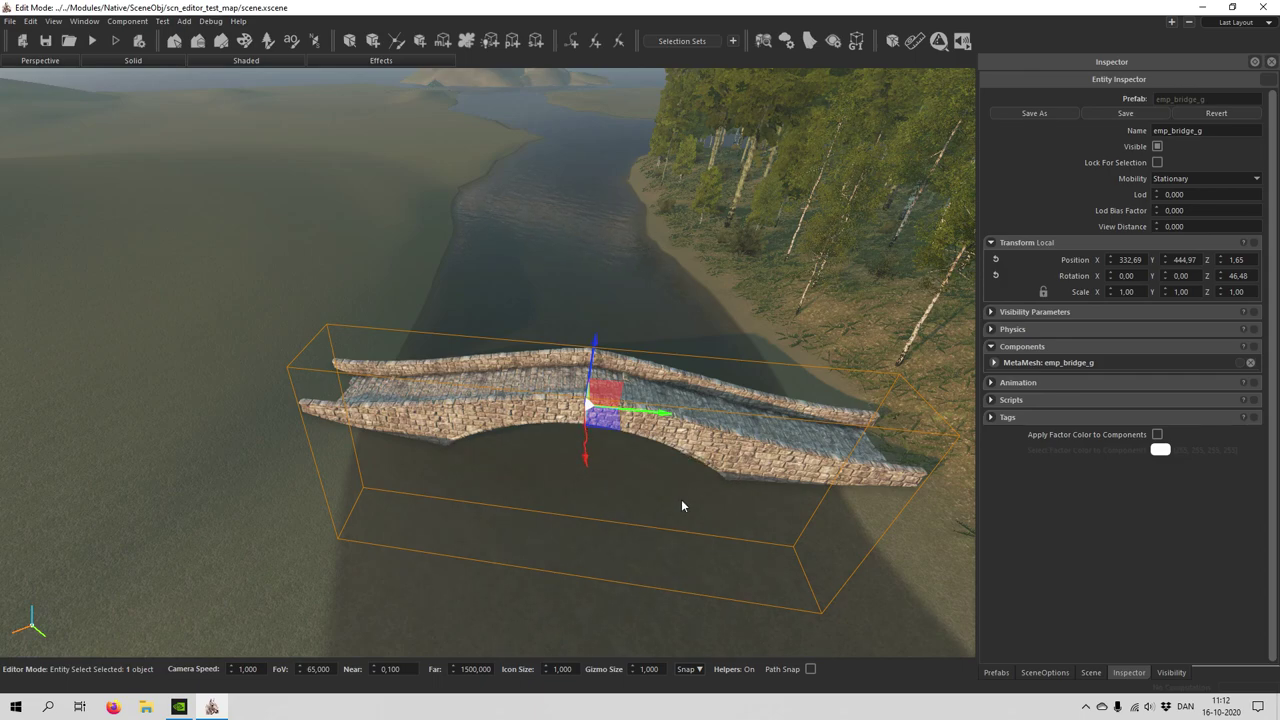
pyautogui.press('n')
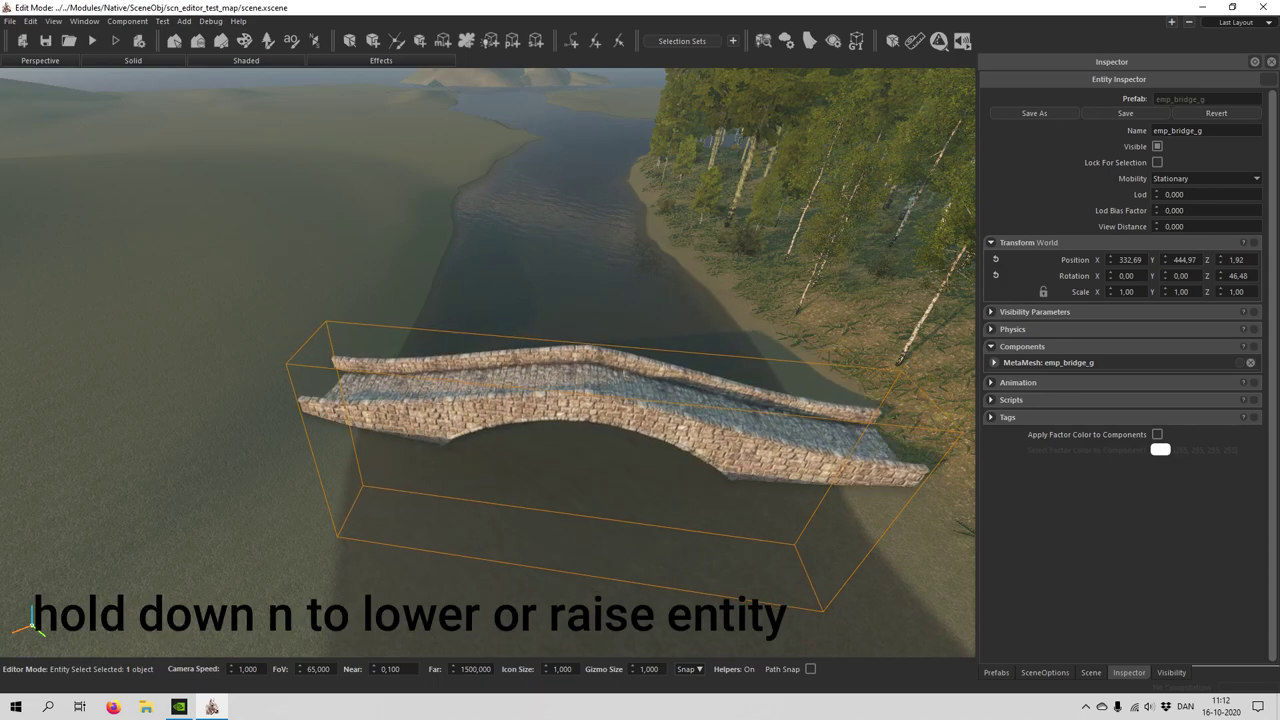
pyautogui.press('n')
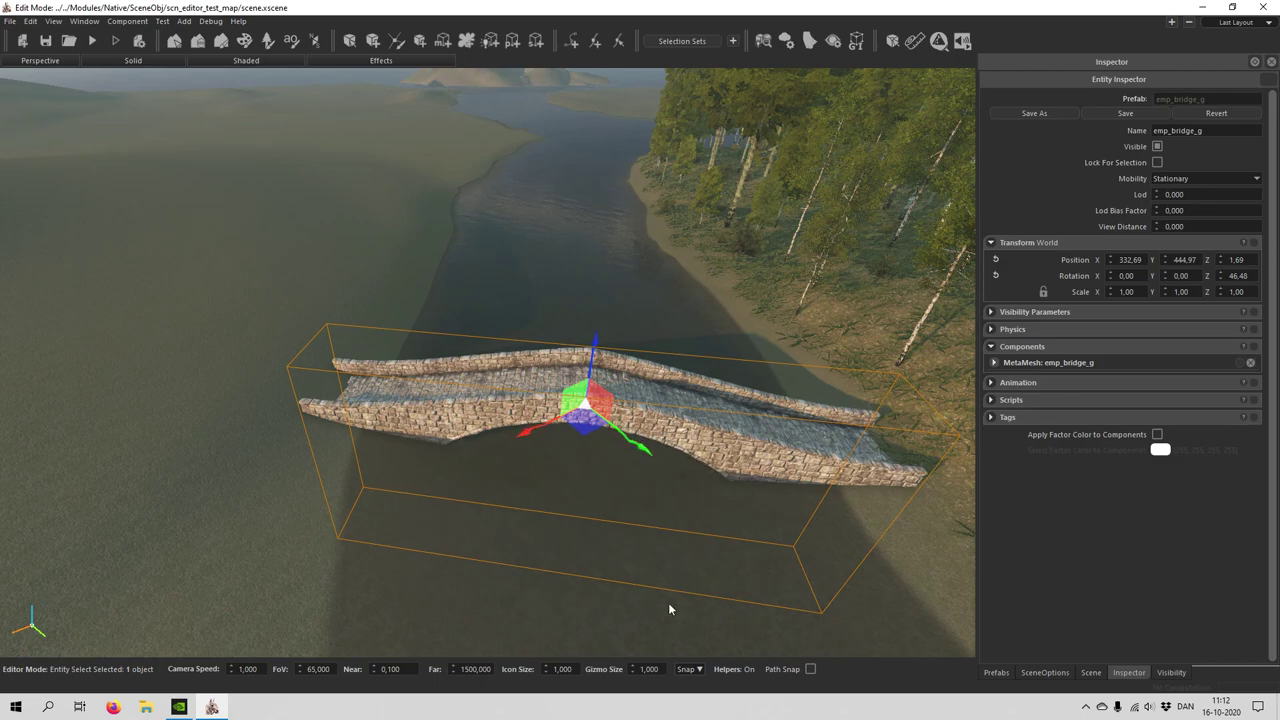
# Rotate the stone bridge slightly with the rotation gizmo, then deselect it.
pyautogui.press('e')
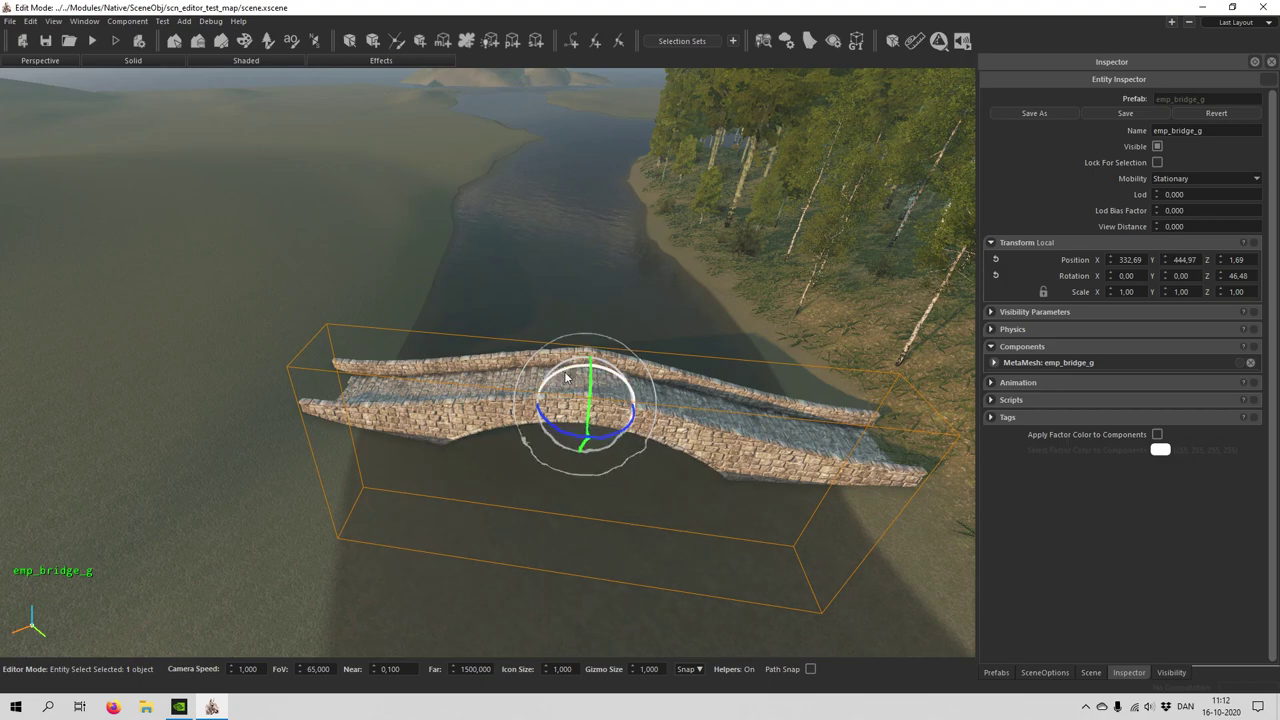
pyautogui.press('a')
pyautogui.moveTo(573, 436); pyautogui.dragTo(533, 386, button='middle')
pyautogui.moveTo(552, 385); pyautogui.dragTo(555, 387)
pyautogui.click(647, 519)
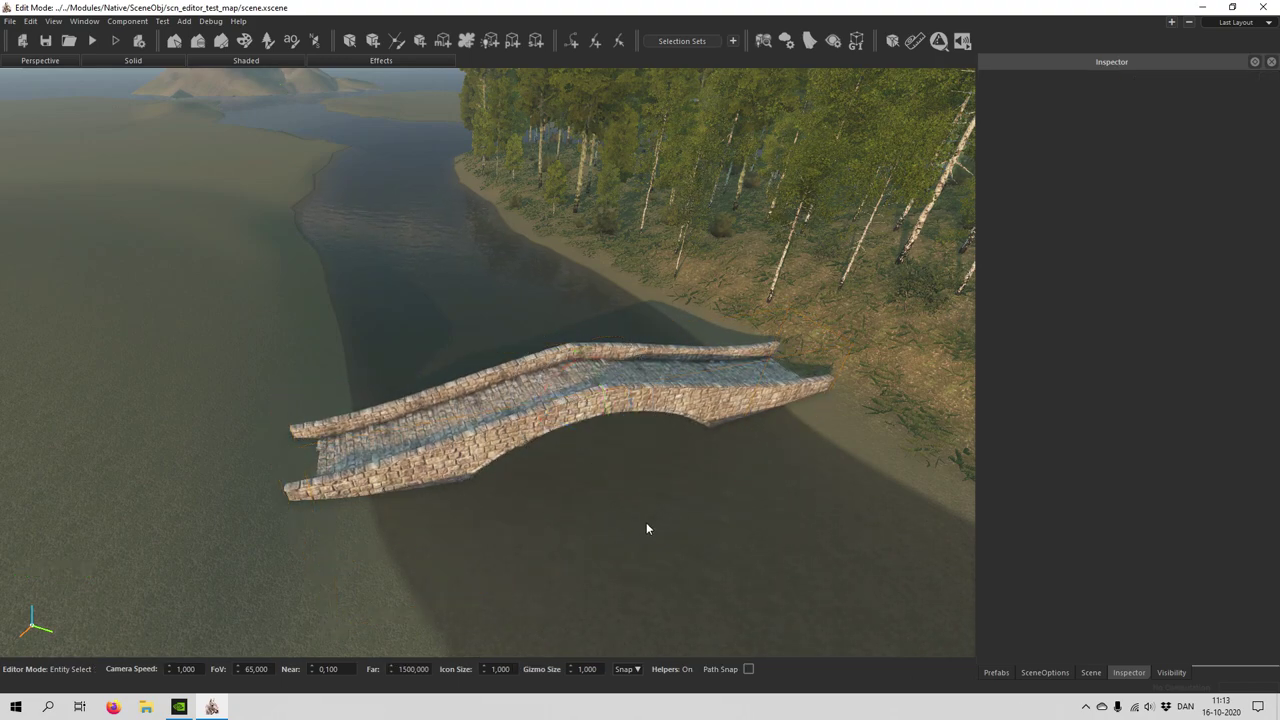
# Examine how the stone bridge sits across the river and survey the surrounding terrain.
pyautogui.press('a')
pyautogui.moveTo(645, 523); pyautogui.dragTo(760, 480, button='middle')
pyautogui.press('w')
pyautogui.press('s')
pyautogui.moveTo(350, 400); pyautogui.dragTo(414, 484, button='middle')
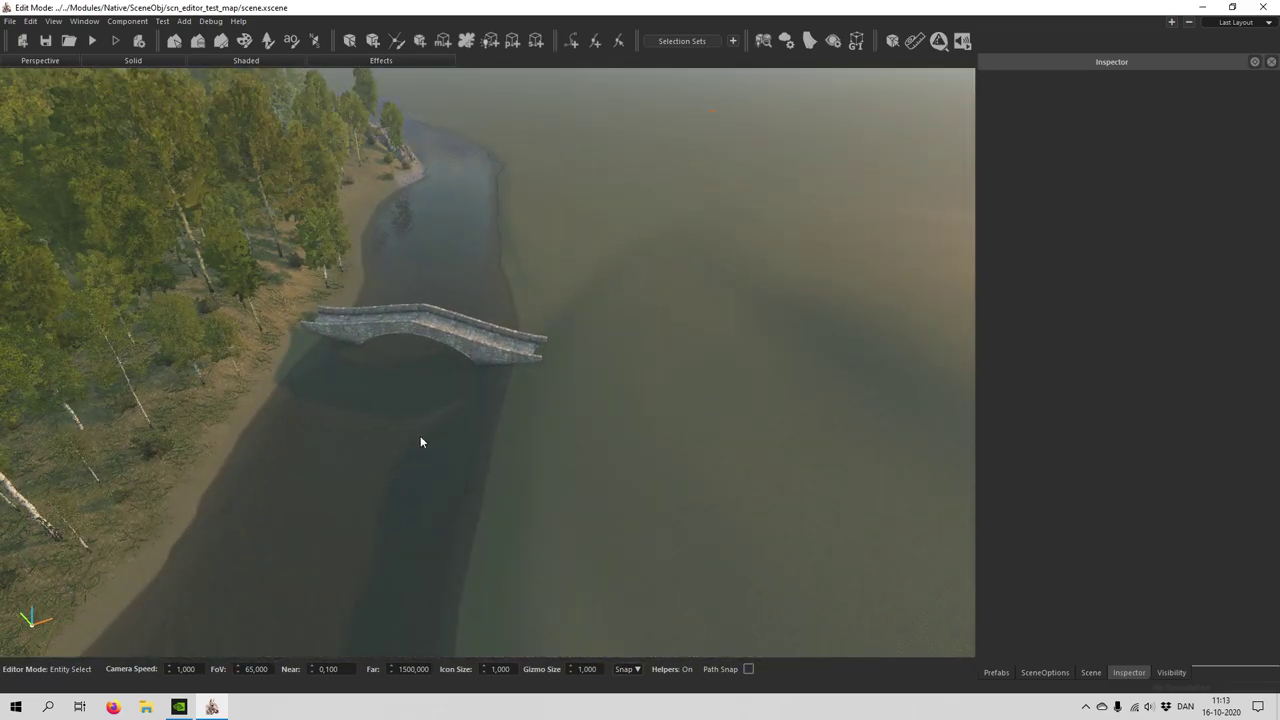
pyautogui.press('w')
pyautogui.moveTo(435, 436); pyautogui.dragTo(470, 400, button='middle')
pyautogui.press('s')
pyautogui.press('s')
pyautogui.press('a')
pyautogui.moveTo(600, 275); pyautogui.dragTo(399, 252, button='middle')
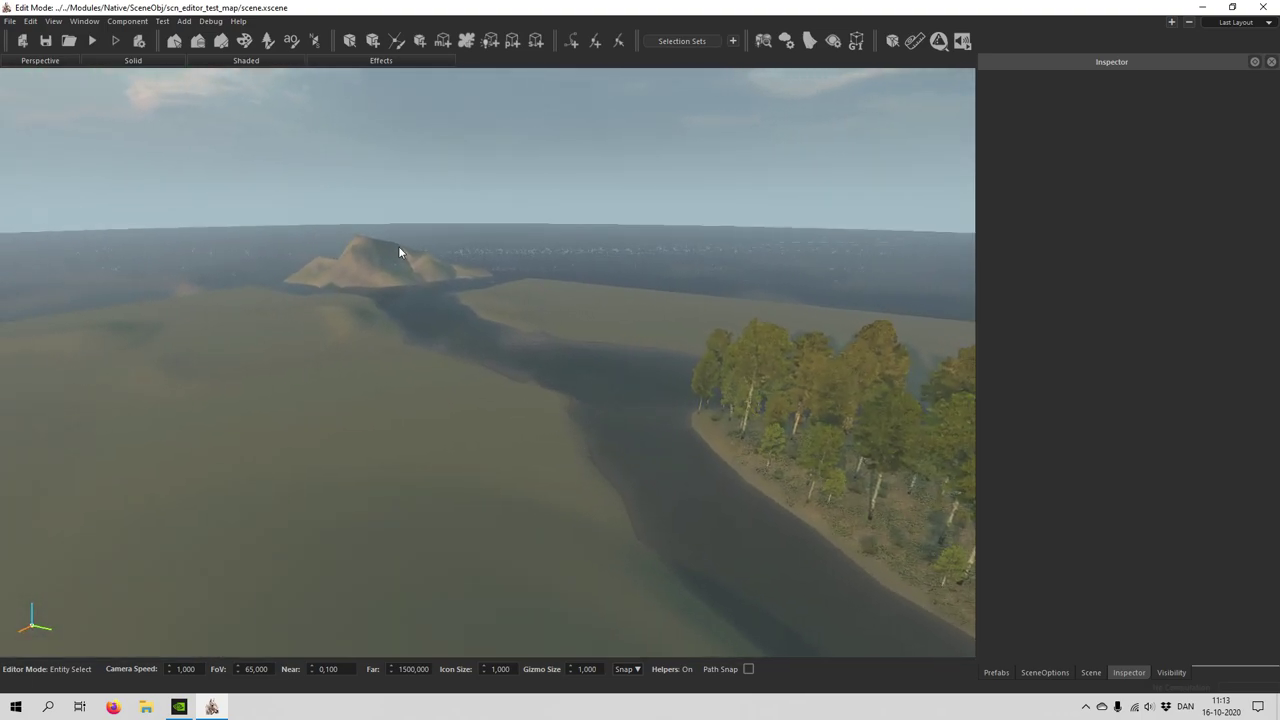
# Return to adding entities and set the prefab file filter back to All Files.
pyautogui.click(371, 44)
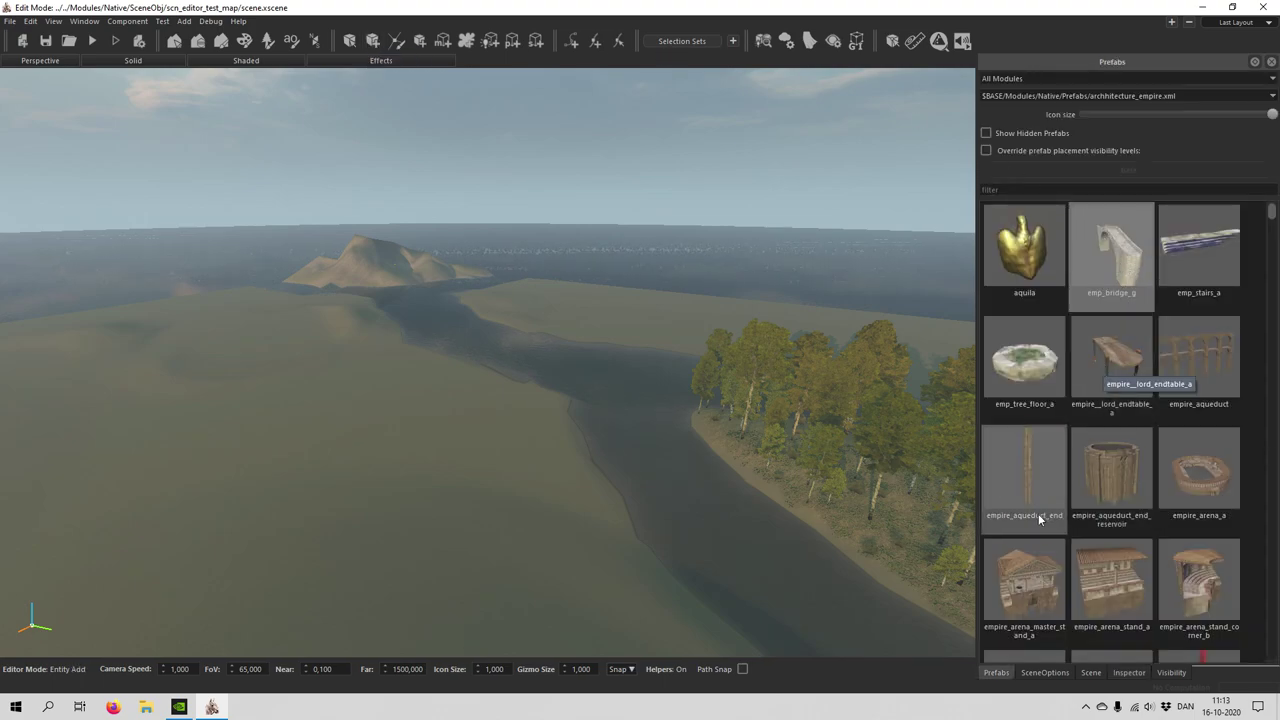
pyautogui.click(1098, 96)
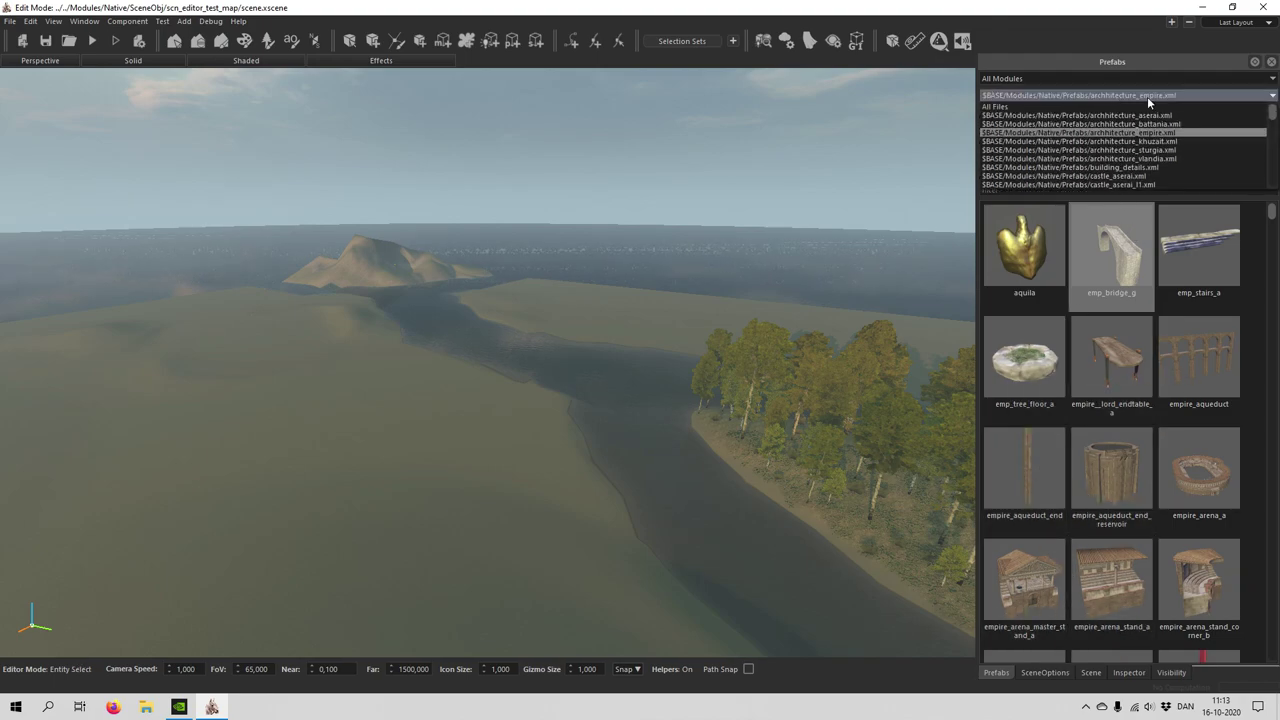
pyautogui.click(993, 106)
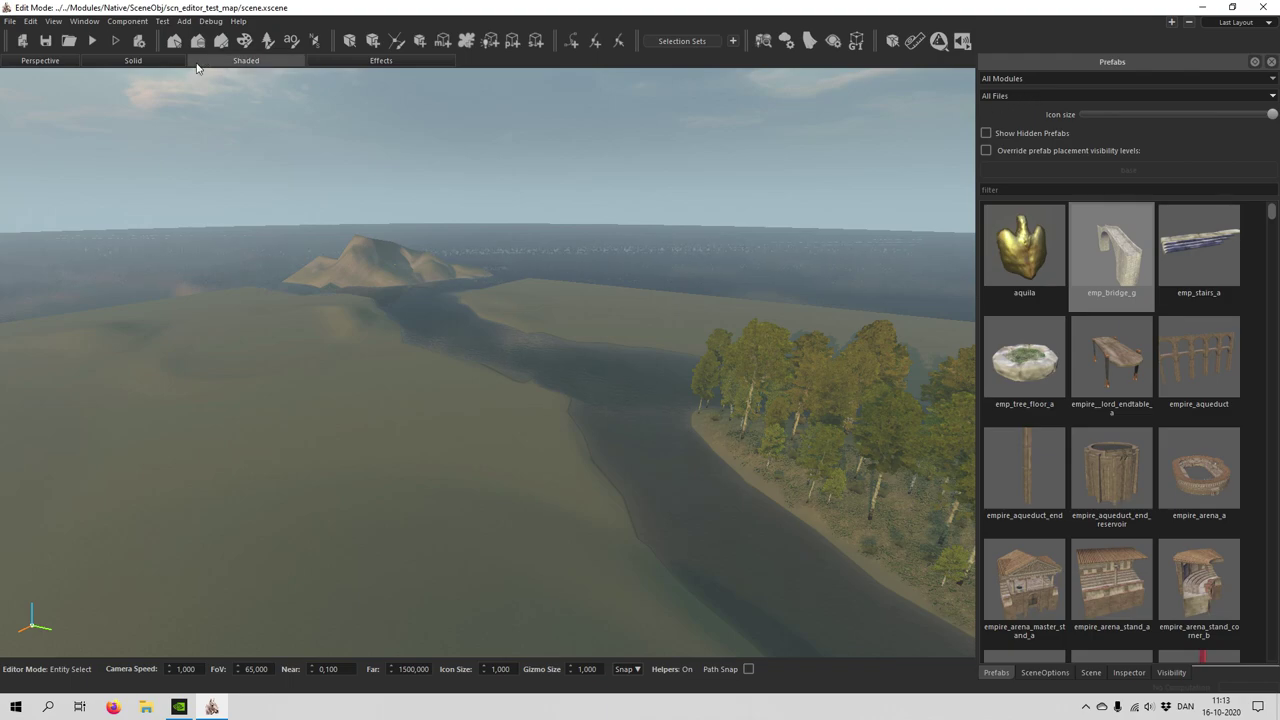
# Browse the prefab library, narrow it to the Native module, and set it back to All Modules.
pyautogui.click(348, 41)
pyautogui.click(373, 41)
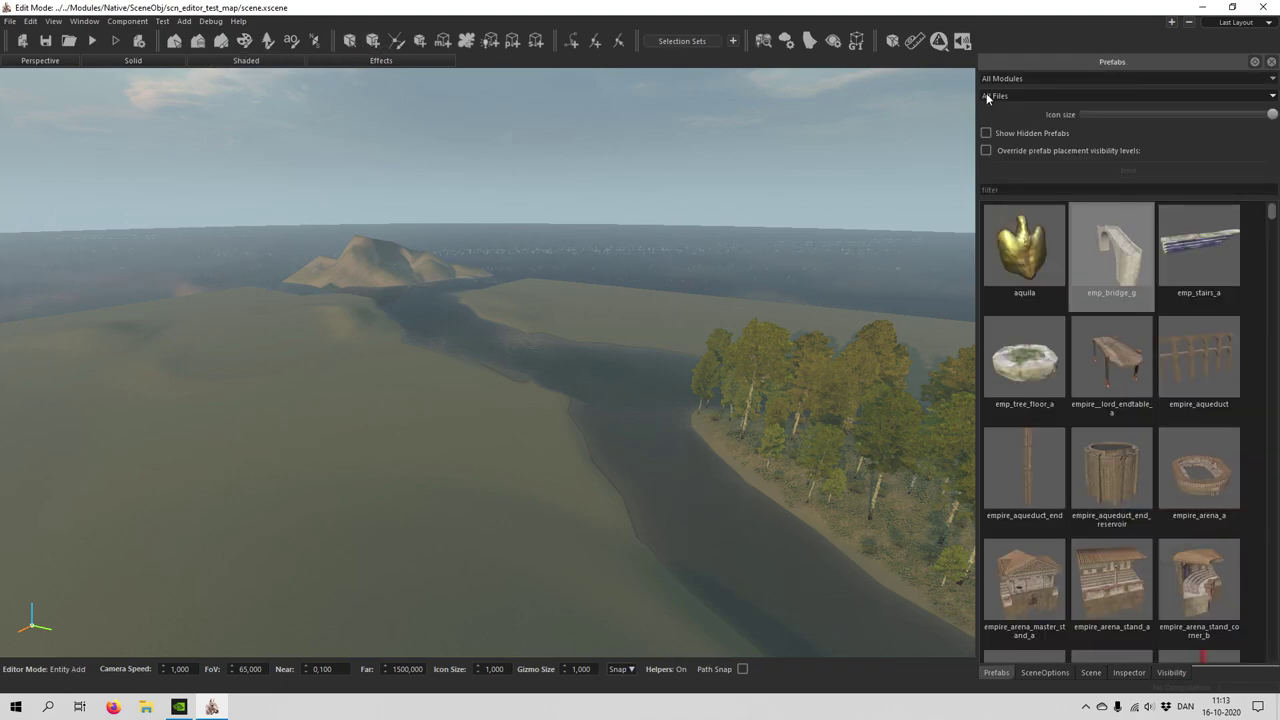
pyautogui.scroll(-8, 1094, 258)
pyautogui.scroll(8, 1246, 257)
pyautogui.click(1078, 77)
pyautogui.click(1050, 96)
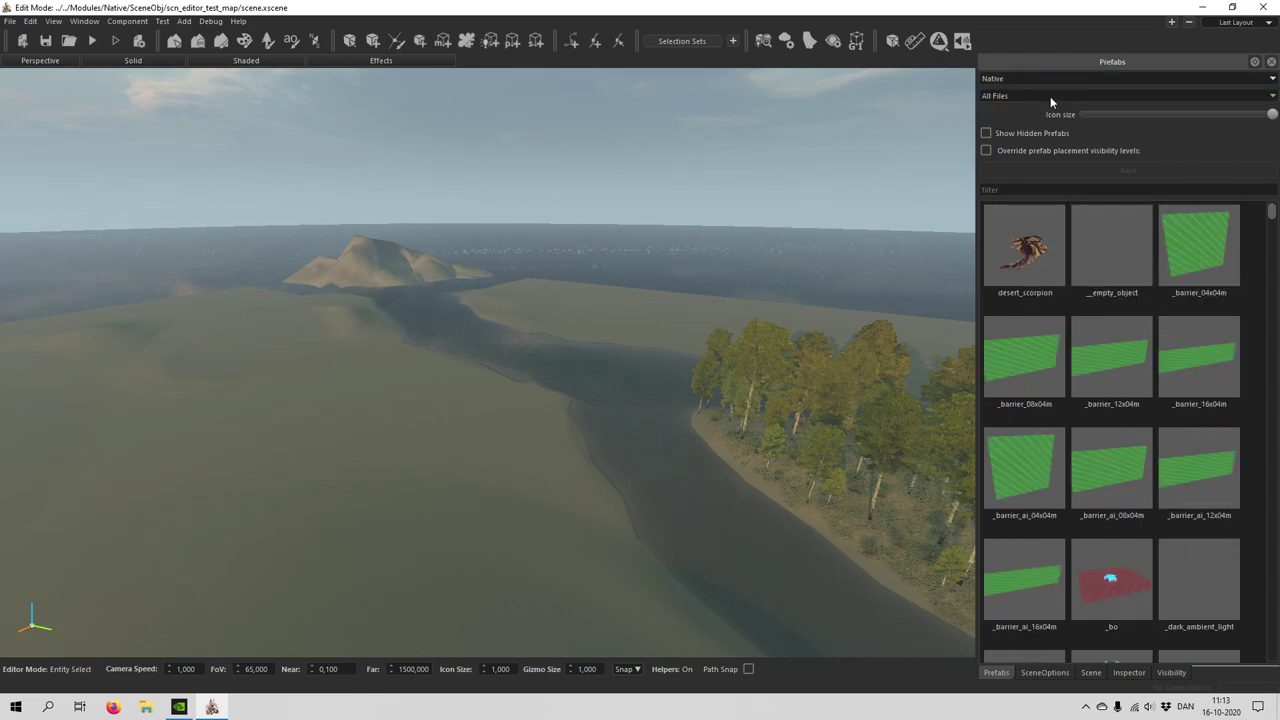
pyautogui.click(1027, 89)
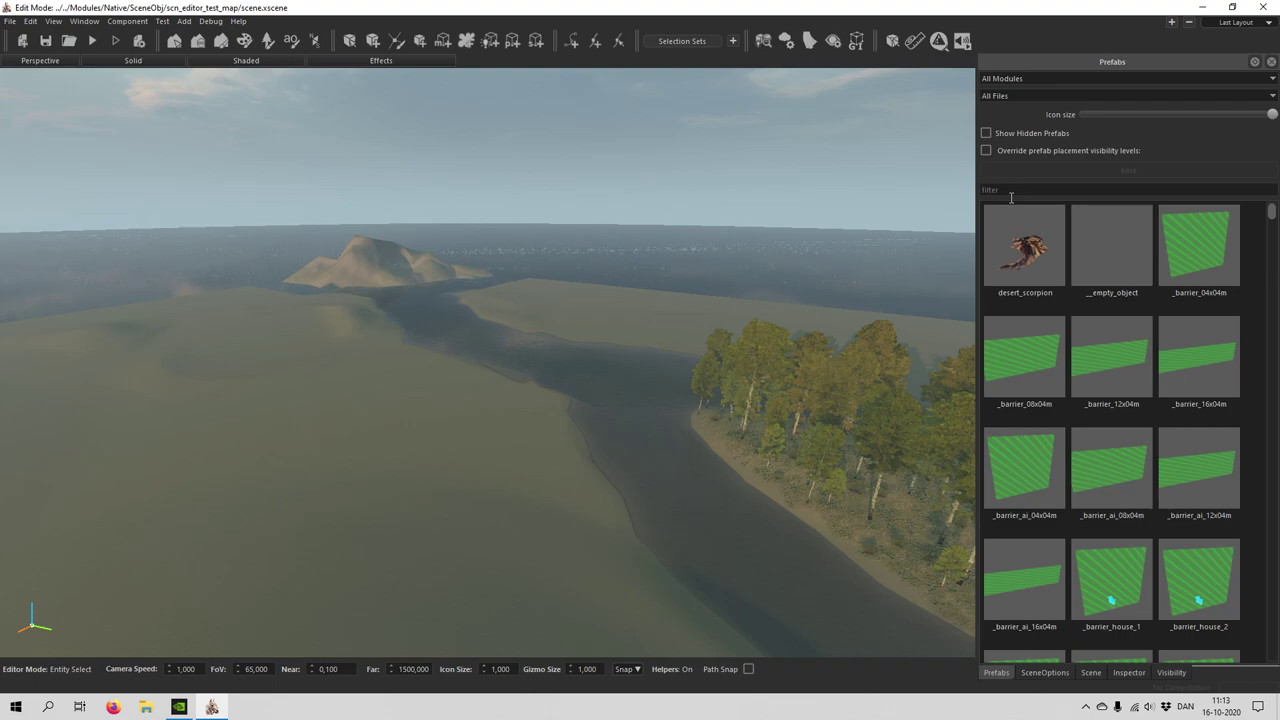
# Filter the prefabs by "border" and choose the border_soft prefab for placement.
pyautogui.click(1011, 192)
pyautogui.write('border')
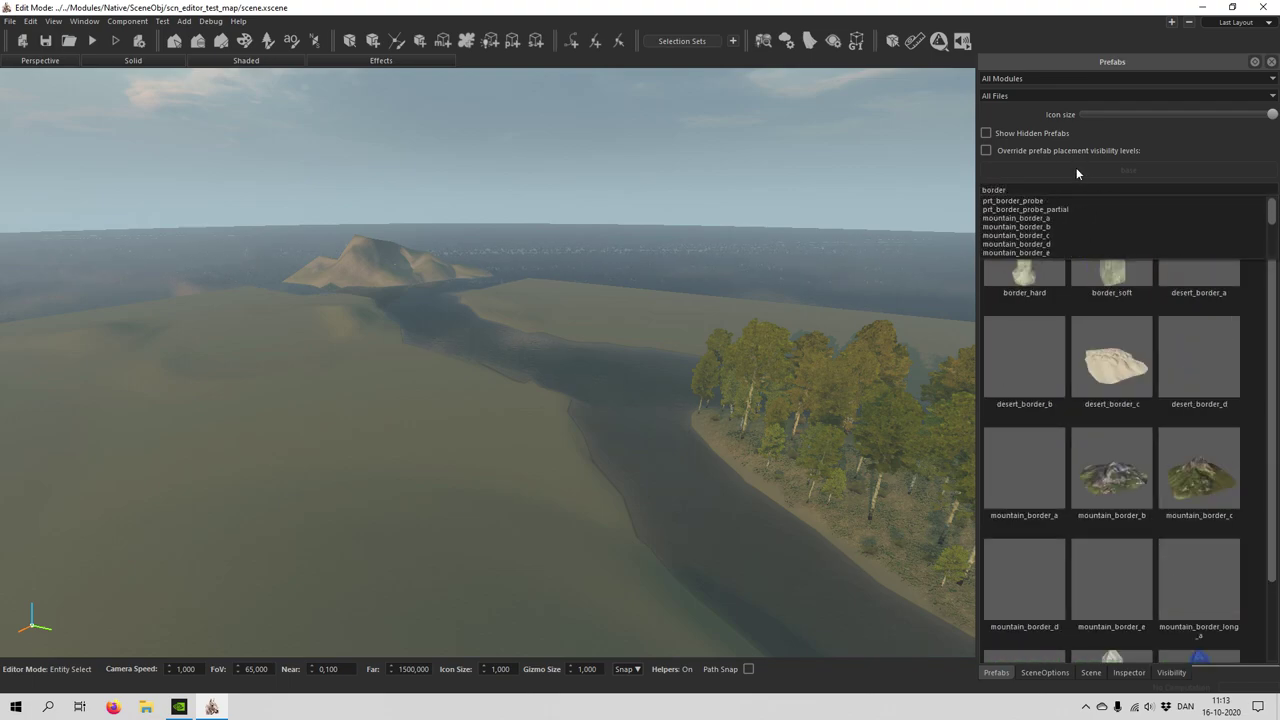
pyautogui.click(1034, 179)
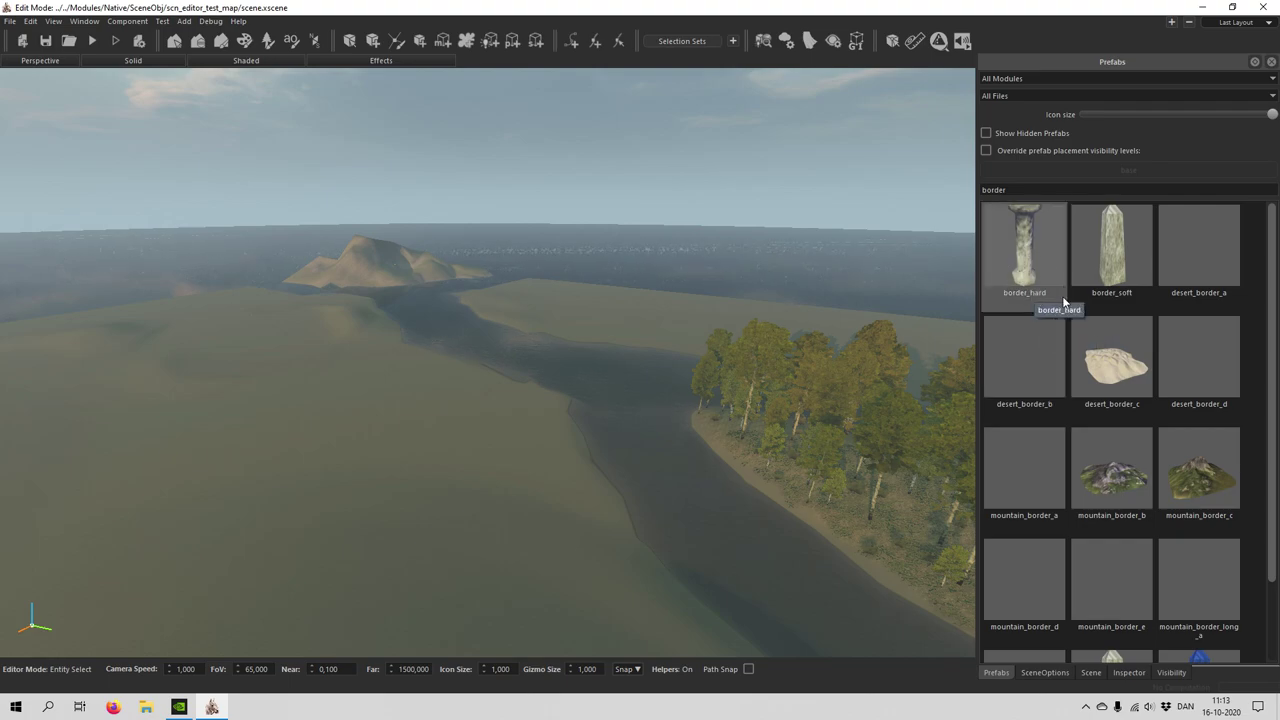
pyautogui.click(1115, 264)
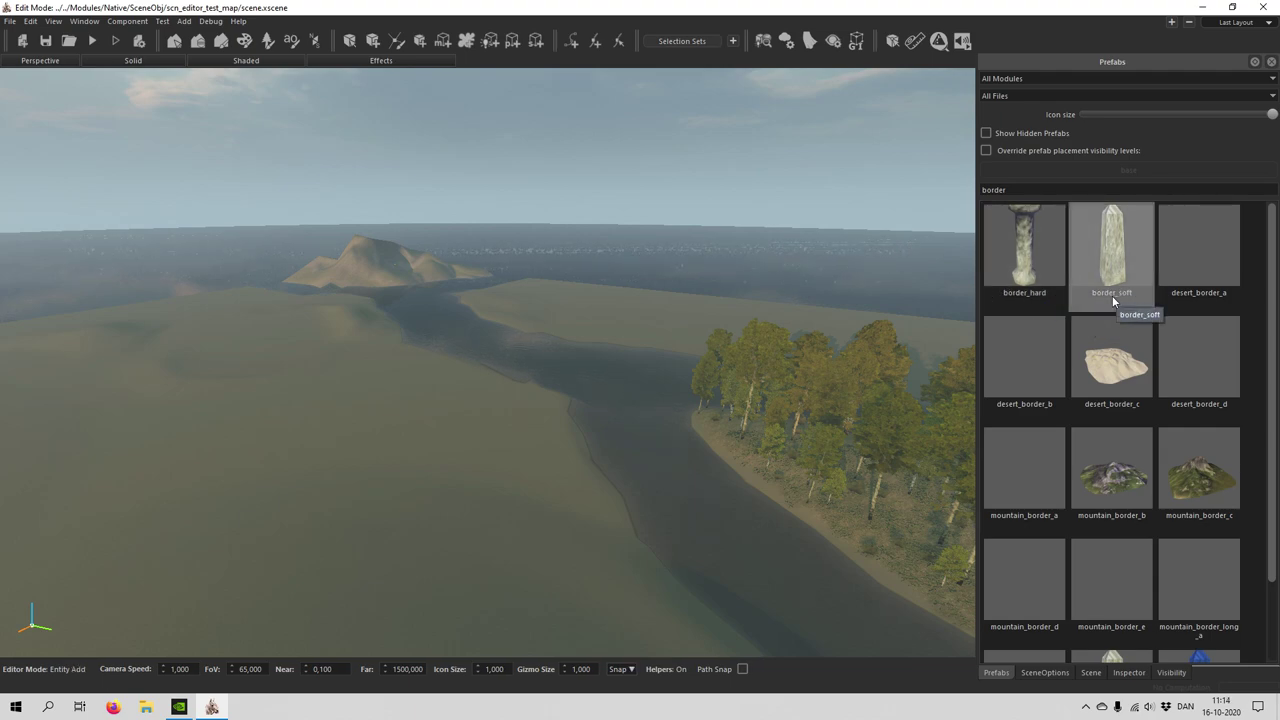
# Place the first border_soft markers on the riverbank and display the visibility masks with Borders enabled.
pyautogui.press('w')
pyautogui.moveTo(682, 519); pyautogui.dragTo(8, 530, button='right')
pyautogui.moveTo(540, 448); pyautogui.dragTo(426, 485, button='right')
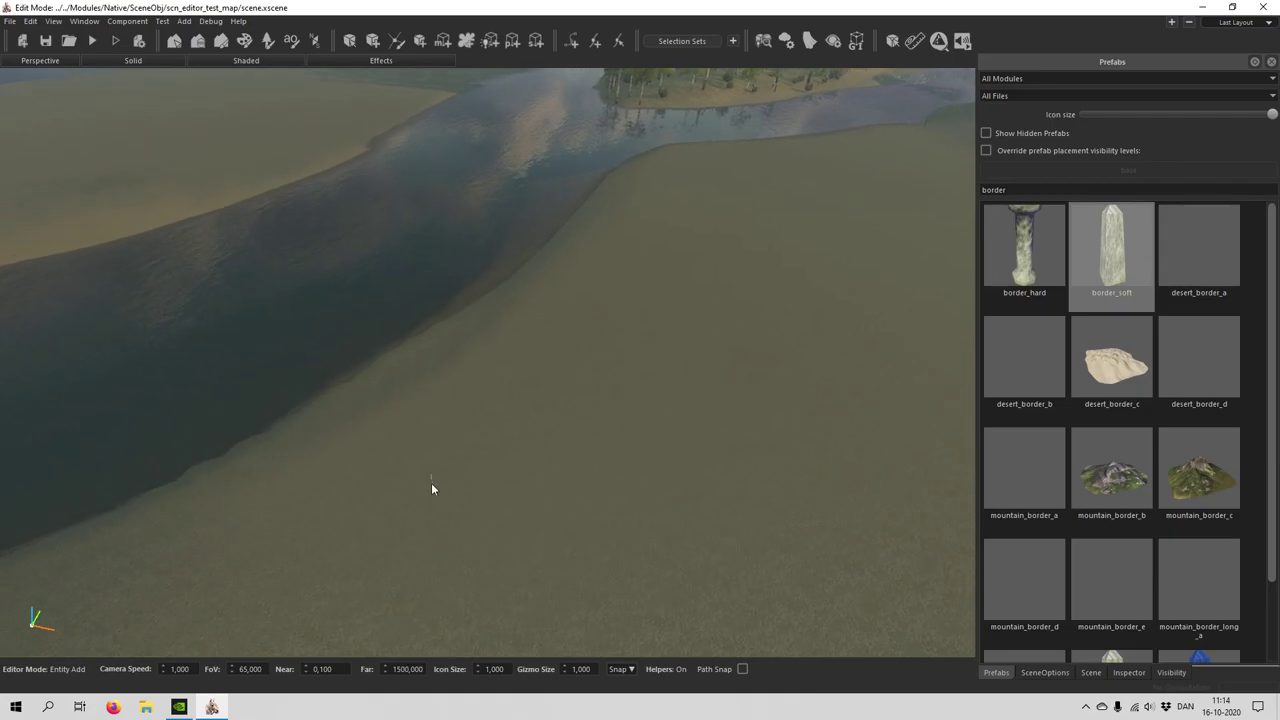
pyautogui.click(345, 388)
pyautogui.click(409, 412)
pyautogui.moveTo(568, 430); pyautogui.dragTo(510, 475, button='right')
pyautogui.moveTo(495, 372); pyautogui.dragTo(635, 430, button='right')
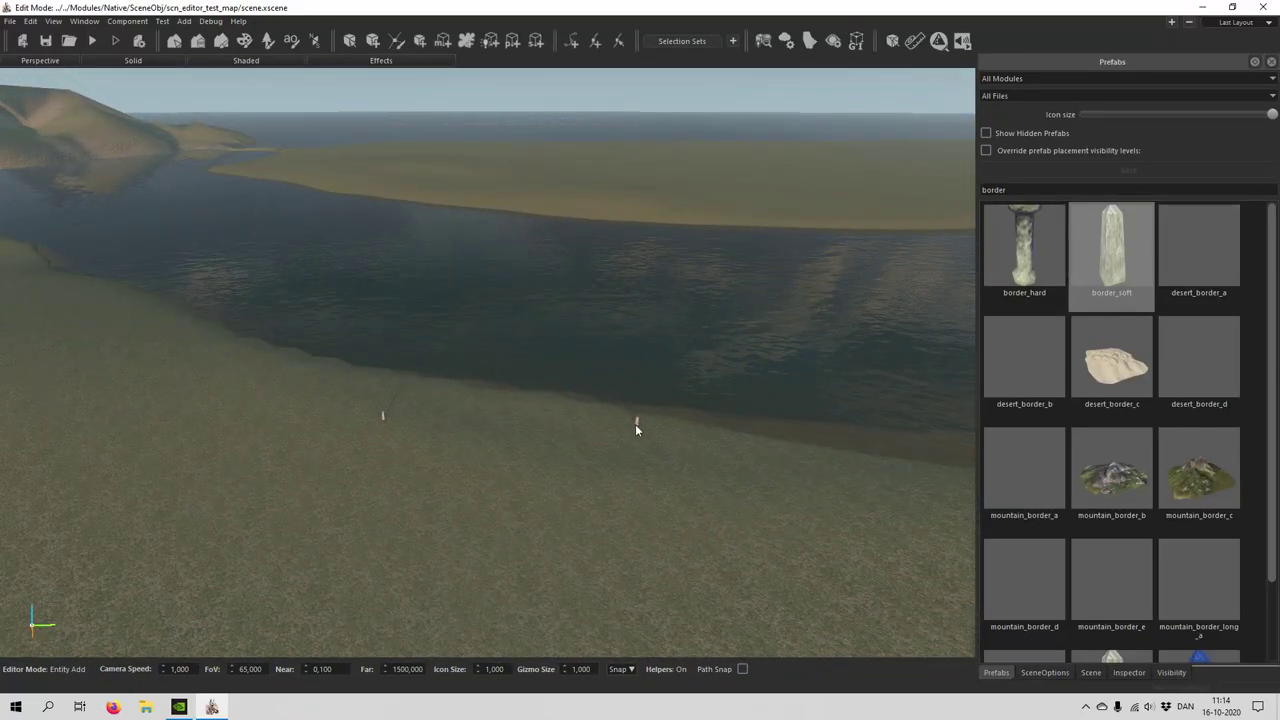
pyautogui.click(830, 44)
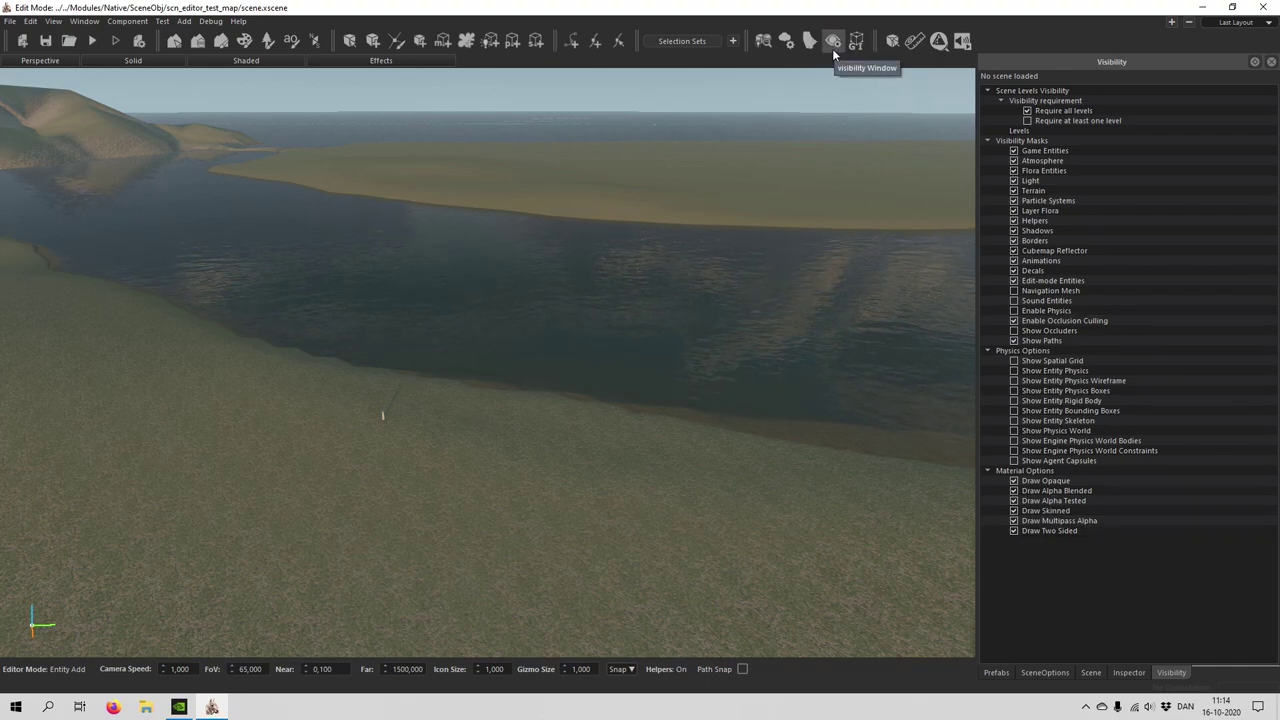
pyautogui.click(1014, 242)
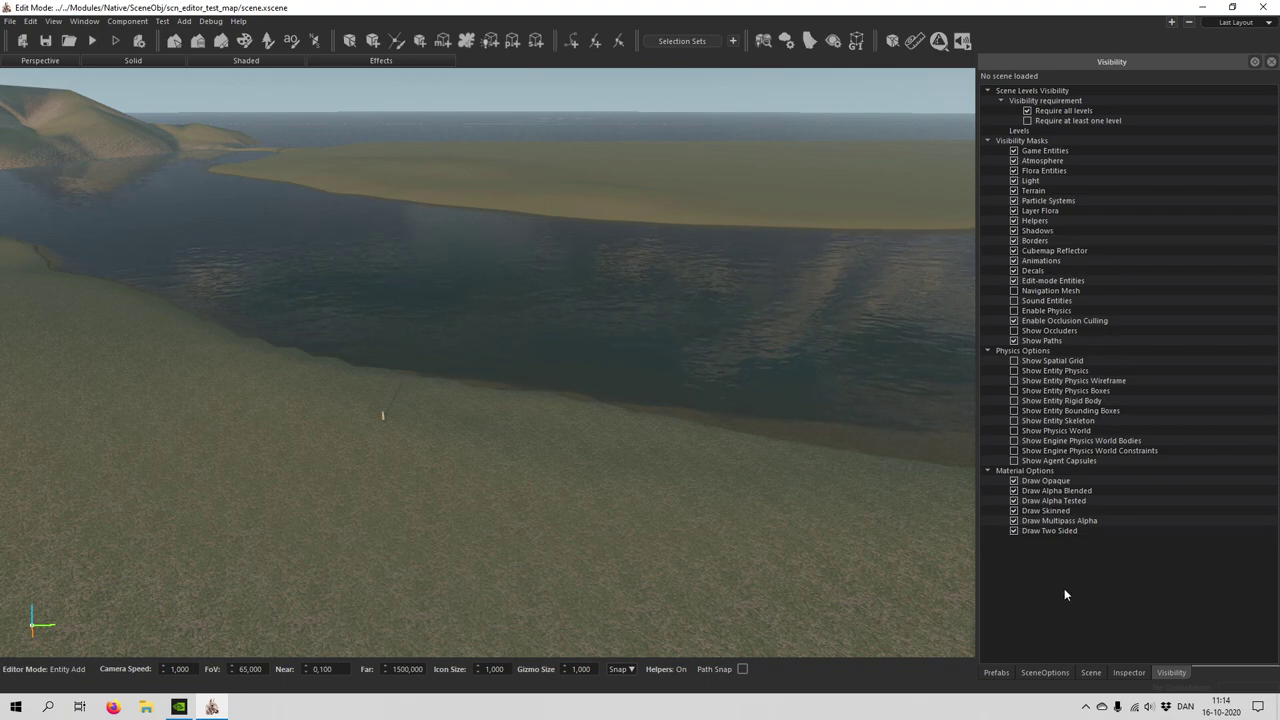
# Continue the border with a border_soft marker in the river beside the bridge at the wooded island.
pyautogui.moveTo(885, 602); pyautogui.dragTo(367, 309, button='right')
pyautogui.moveTo(449, 396); pyautogui.dragTo(36, 238, button='right')
pyautogui.press('w')
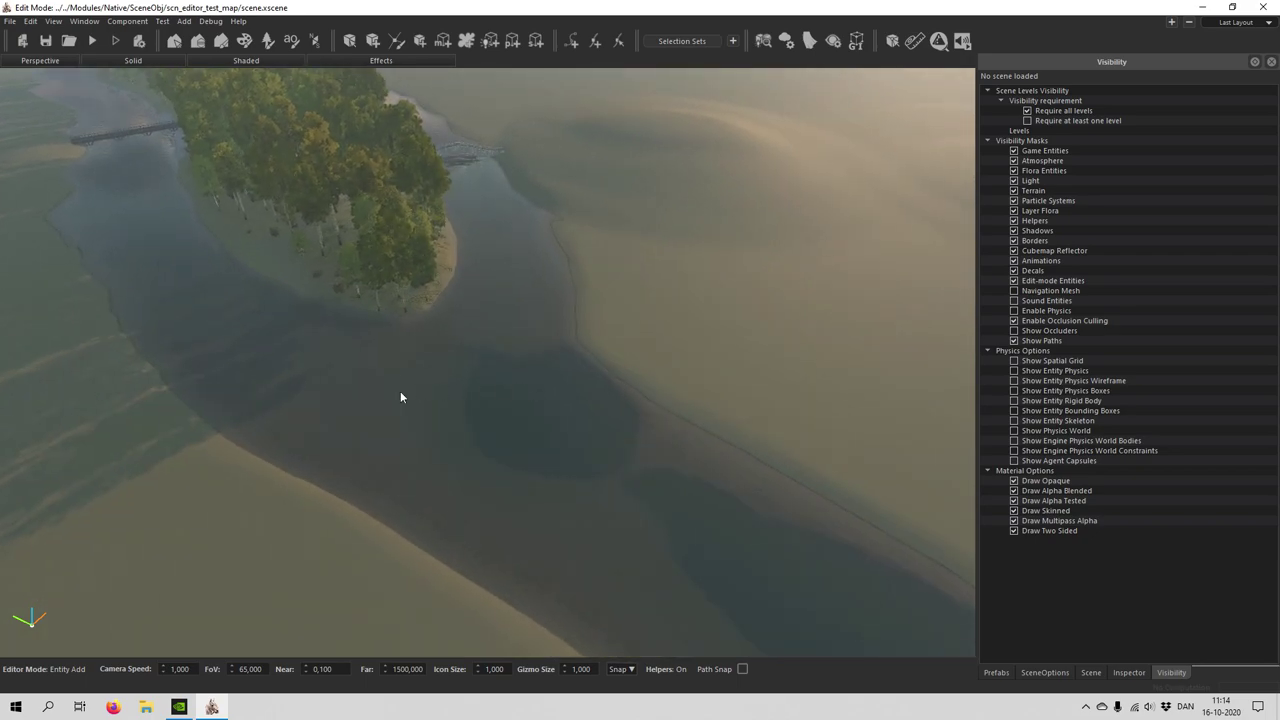
pyautogui.moveTo(391, 394)
pyautogui.mouseDown(button='right')
pyautogui.moveTo(560, 335)
pyautogui.moveTo(376, 388)
pyautogui.mouseUp(button='right')
pyautogui.press('w')
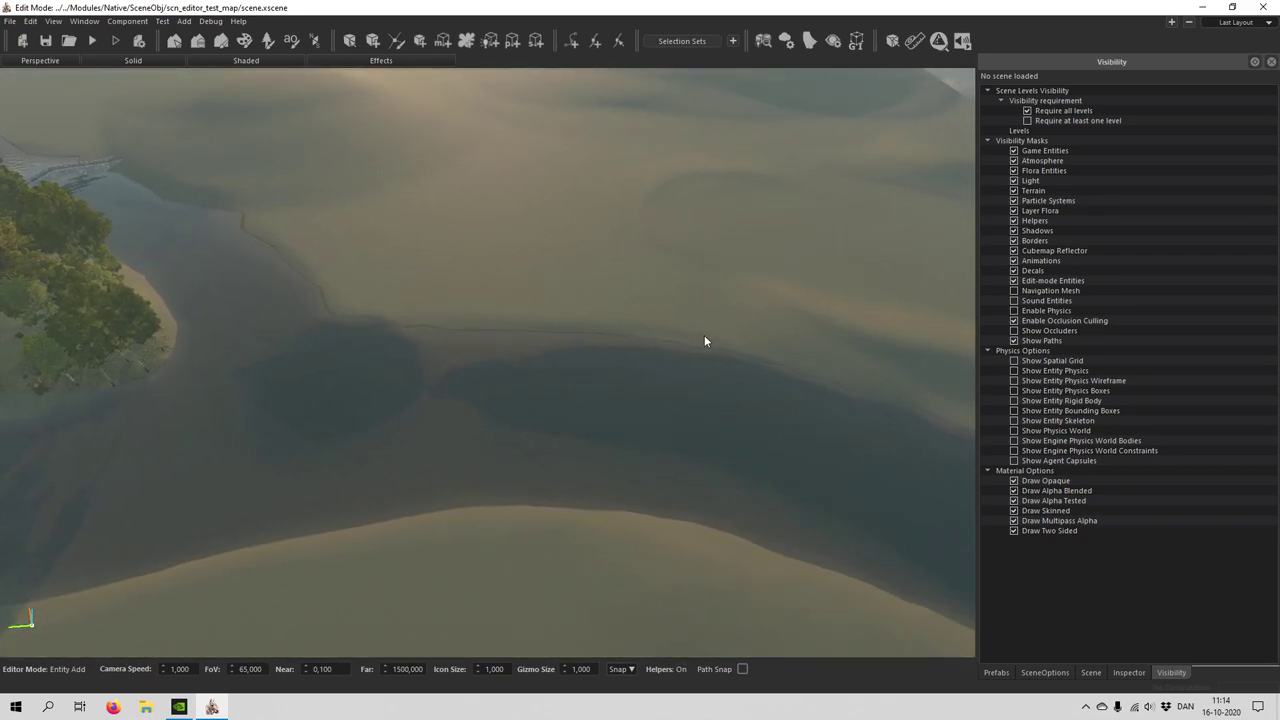
pyautogui.moveTo(706, 336); pyautogui.dragTo(371, 366, button='right')
pyautogui.press('w')
pyautogui.moveTo(480, 423); pyautogui.dragTo(480, 423, button='right')
pyautogui.click(480, 412)
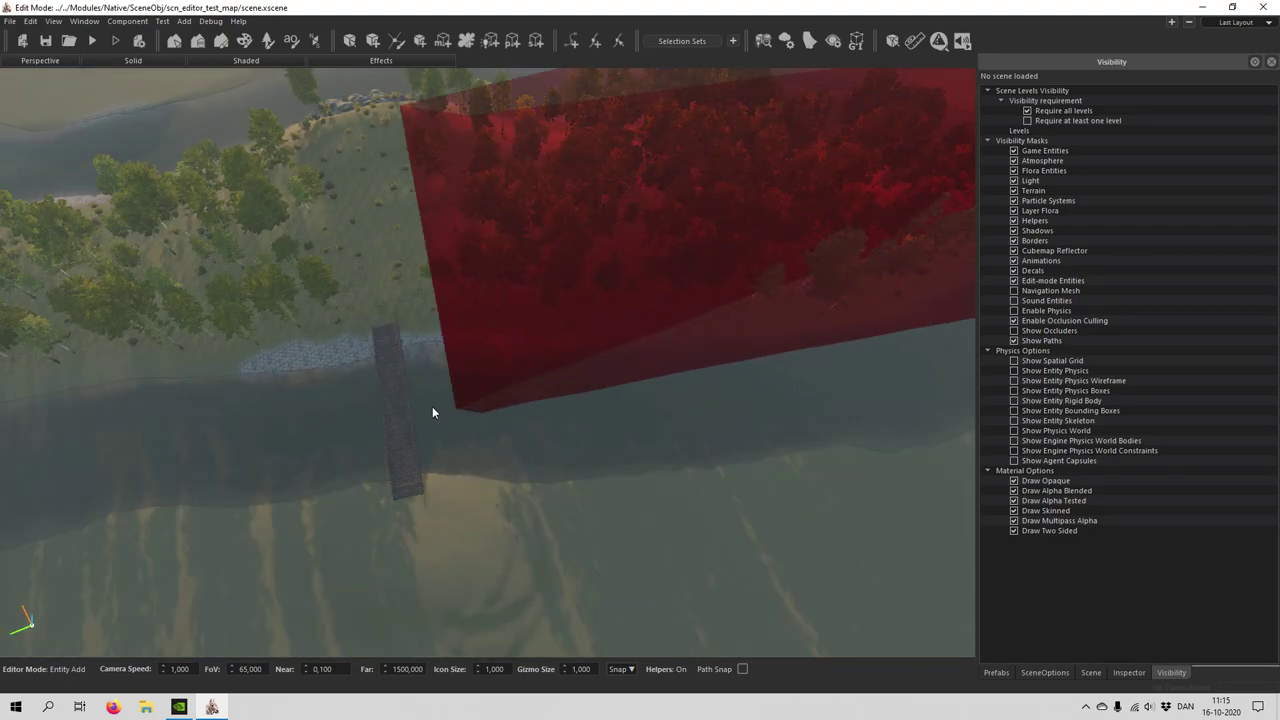
# Extend the red border wall beyond the bridge with more border_soft markers, reaching the open plain near the map's edge.
pyautogui.press('a')
pyautogui.moveTo(388, 413); pyautogui.dragTo(361, 456, button='middle')
pyautogui.click(352, 451)
pyautogui.press('a')
pyautogui.moveTo(310, 393); pyautogui.dragTo(327, 293, button='middle')
pyautogui.click(308, 282)
pyautogui.moveTo(440, 290); pyautogui.dragTo(530, 210, button='middle')
pyautogui.press('a')
pyautogui.moveTo(488, 284); pyautogui.dragTo(425, 320, button='middle')
pyautogui.press('w')
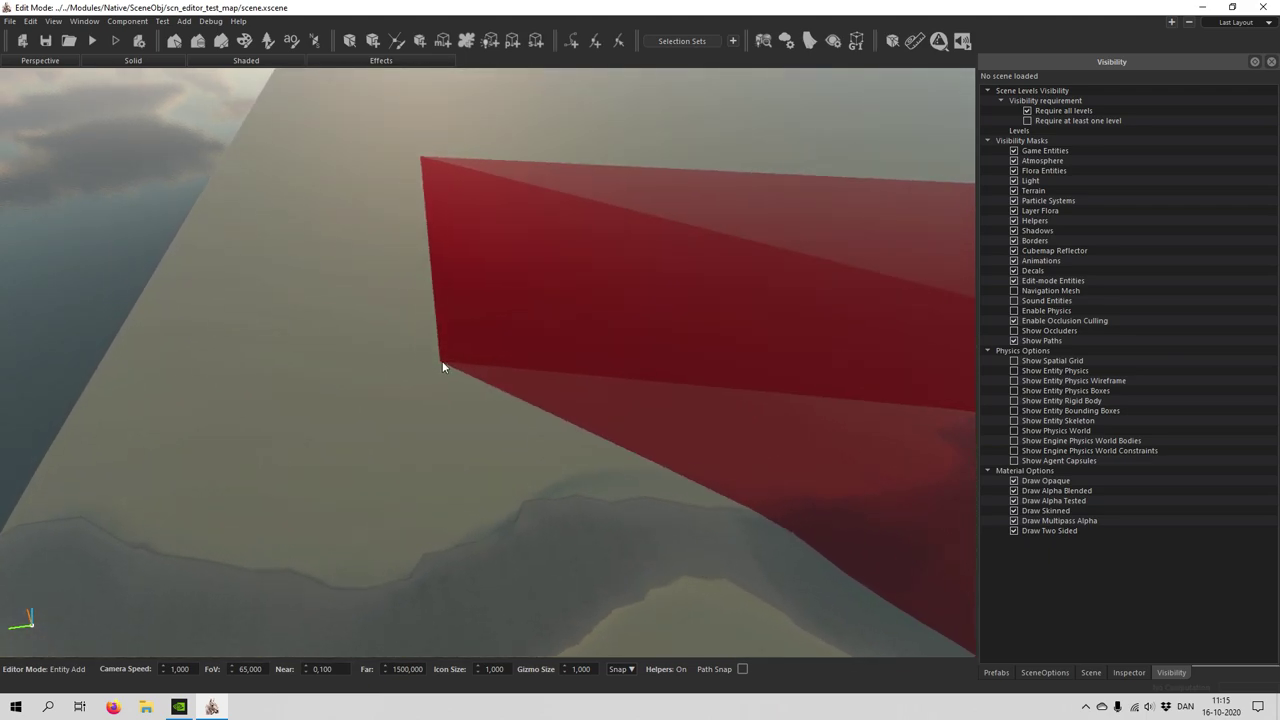
pyautogui.click(531, 358)
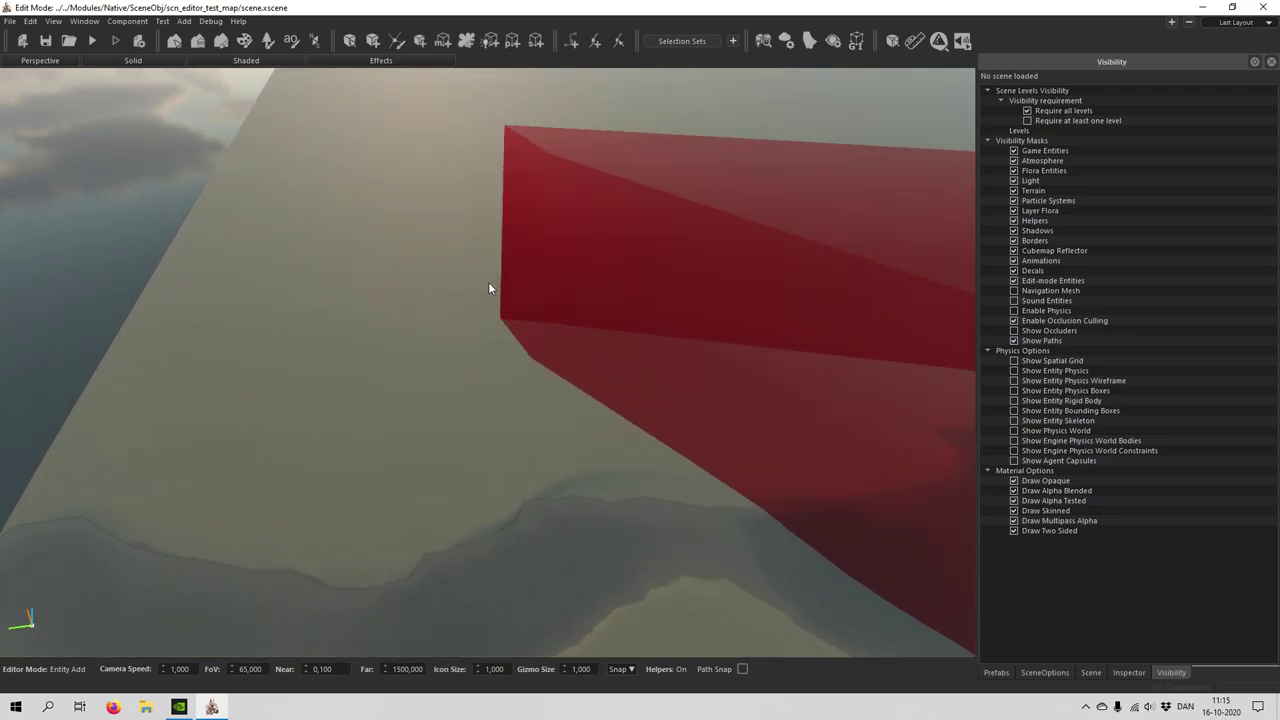
# Add border_soft markers on the open plain to carry the border wall around the map's corner.
pyautogui.moveTo(488, 282); pyautogui.dragTo(650, 310, button='middle')
pyautogui.moveTo(491, 315); pyautogui.dragTo(488, 282, button='right')
pyautogui.moveTo(488, 287); pyautogui.dragTo(459, 494)
pyautogui.moveTo(459, 489); pyautogui.dragTo(461, 510, button='right')
pyautogui.click(464, 459)
pyautogui.moveTo(249, 384); pyautogui.dragTo(127, 305)
pyautogui.click(115, 267)
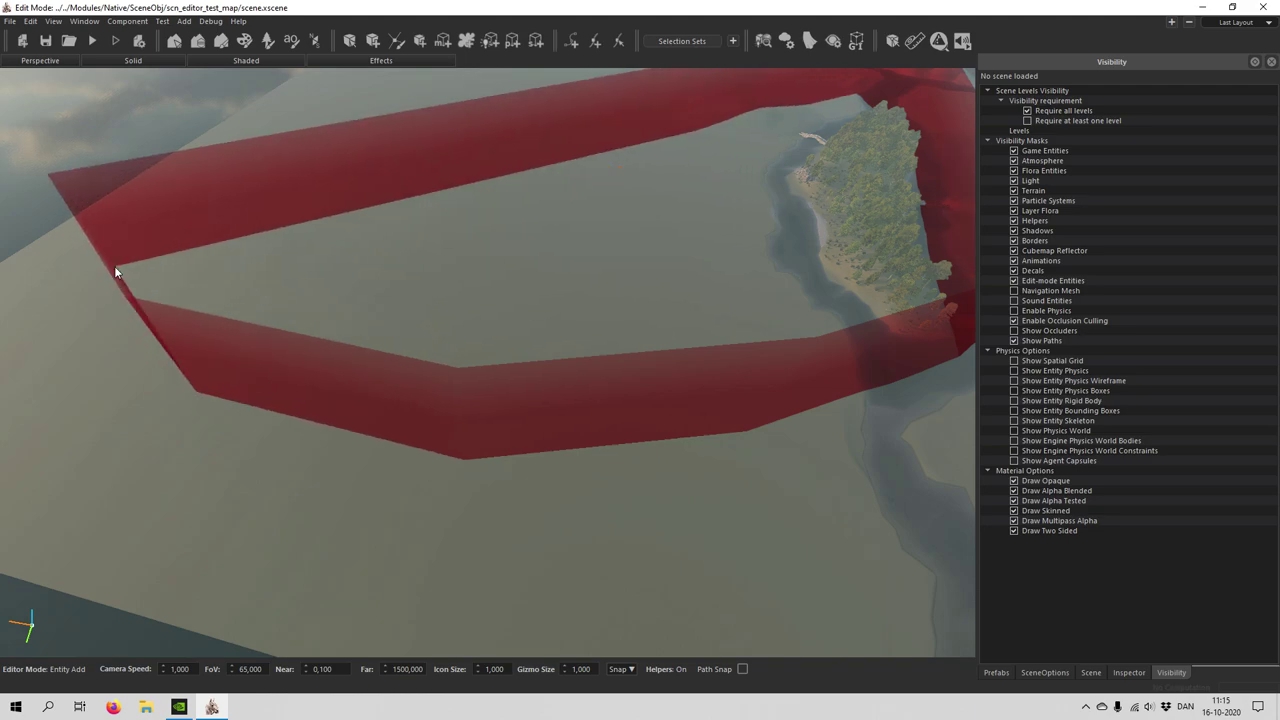
# Place further border_soft markers along the far edge of the plain to widen the enclosed area.
pyautogui.moveTo(271, 269); pyautogui.dragTo(362, 312, button='right')
pyautogui.click(401, 330)
pyautogui.moveTo(540, 386); pyautogui.dragTo(600, 318, button='right')
pyautogui.press('w')
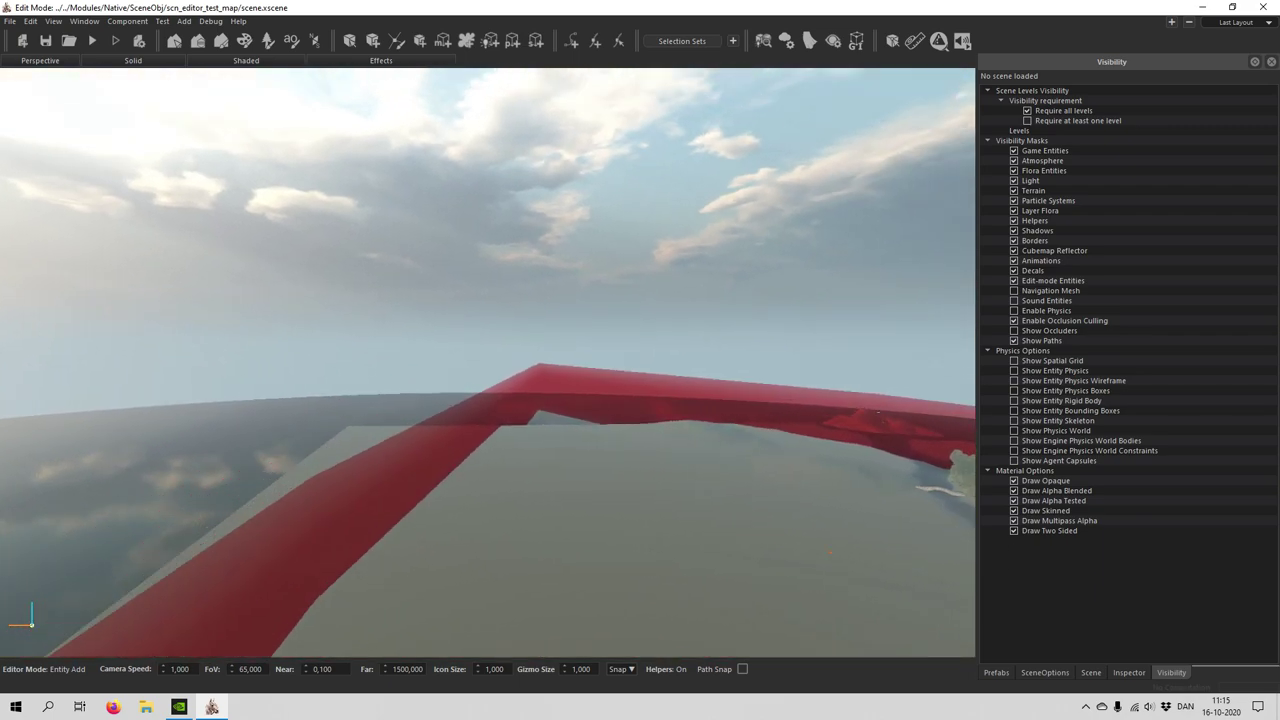
pyautogui.moveTo(540, 386); pyautogui.dragTo(630, 490, button='right')
pyautogui.moveTo(401, 334); pyautogui.dragTo(401, 334, button='right')
pyautogui.moveTo(502, 430); pyautogui.dragTo(502, 430, button='right')
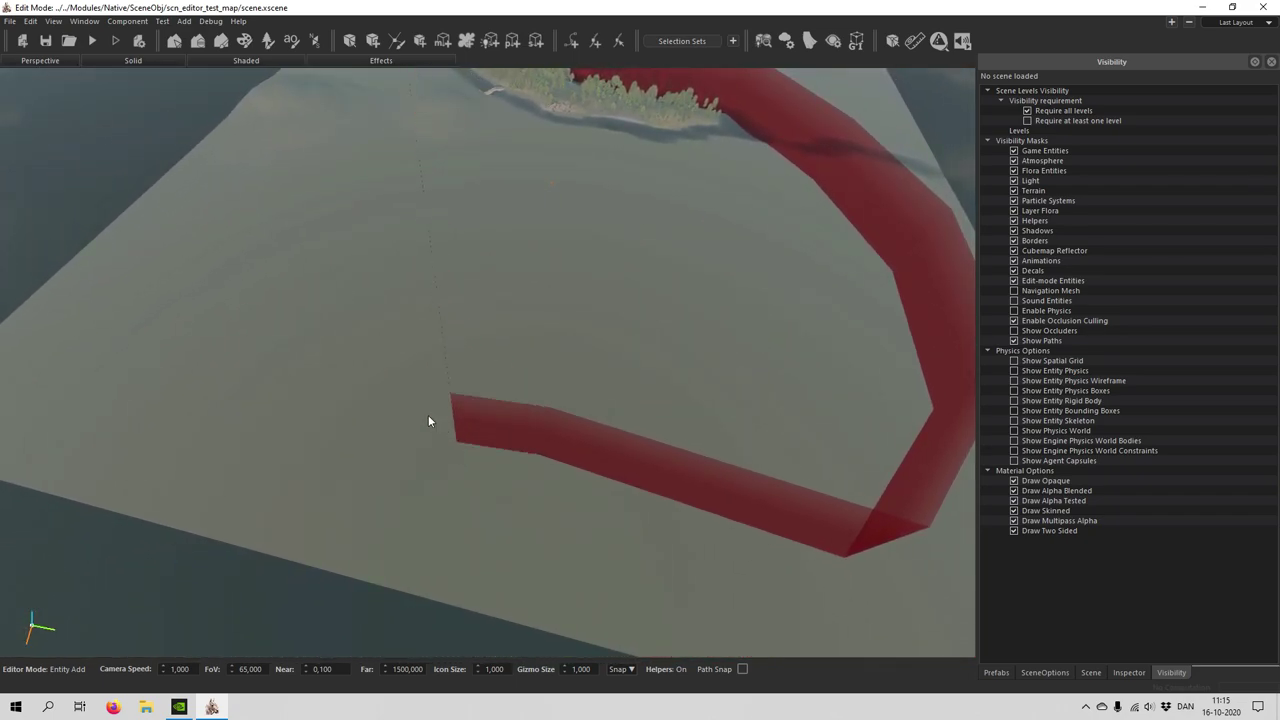
pyautogui.click(346, 412)
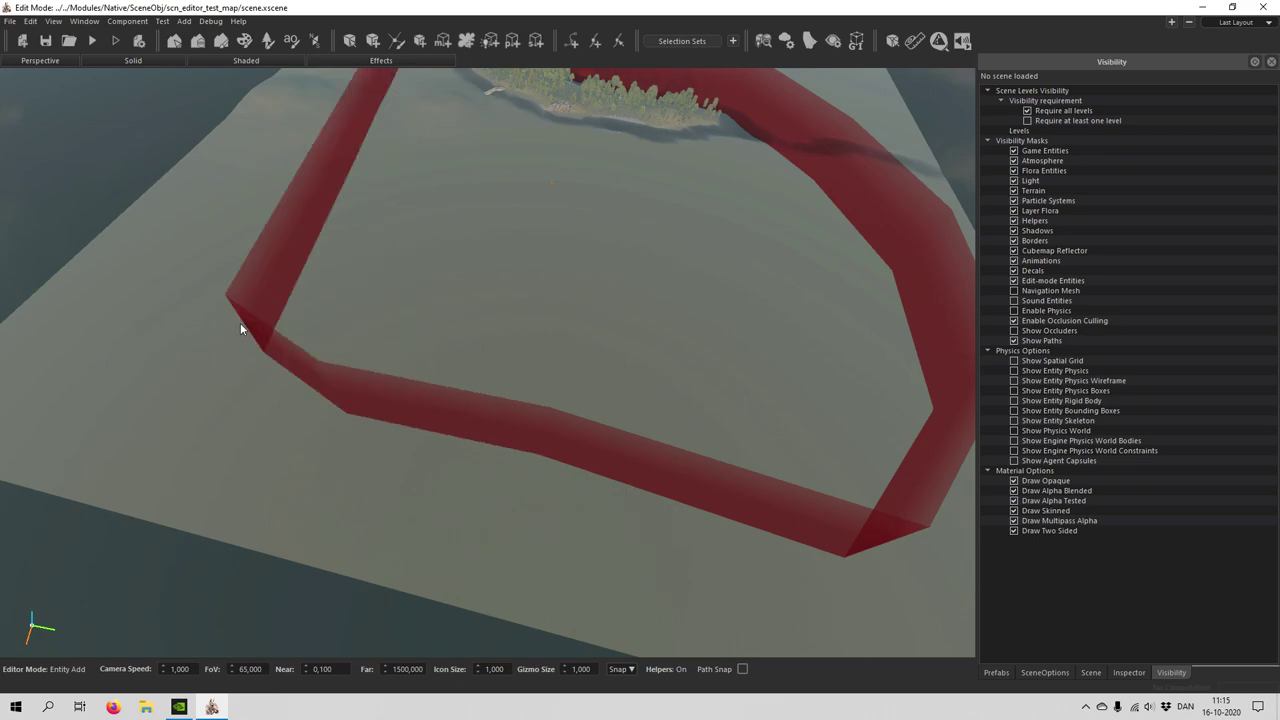
pyautogui.click(212, 303)
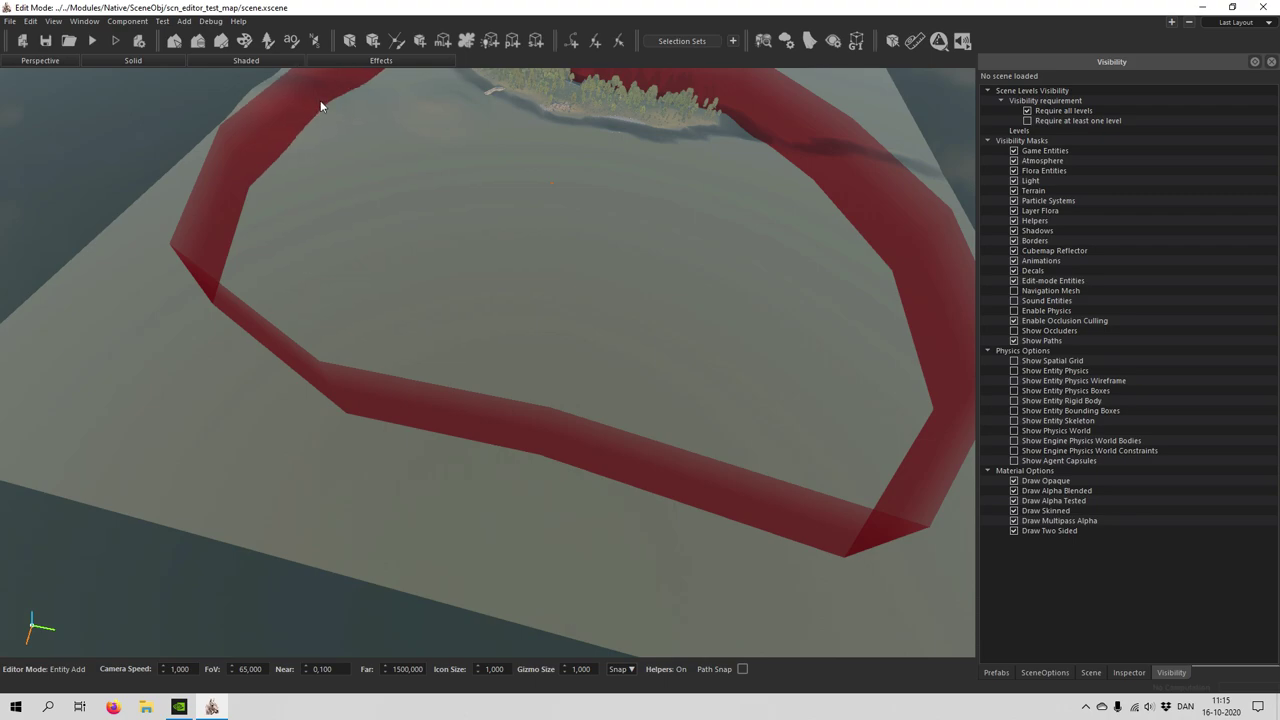
# Place another border_soft marker on the plain toward the rocky hill and return to entity selection mode.
pyautogui.moveTo(395, 222); pyautogui.dragTo(430, 165, button='middle')
pyautogui.press('w')
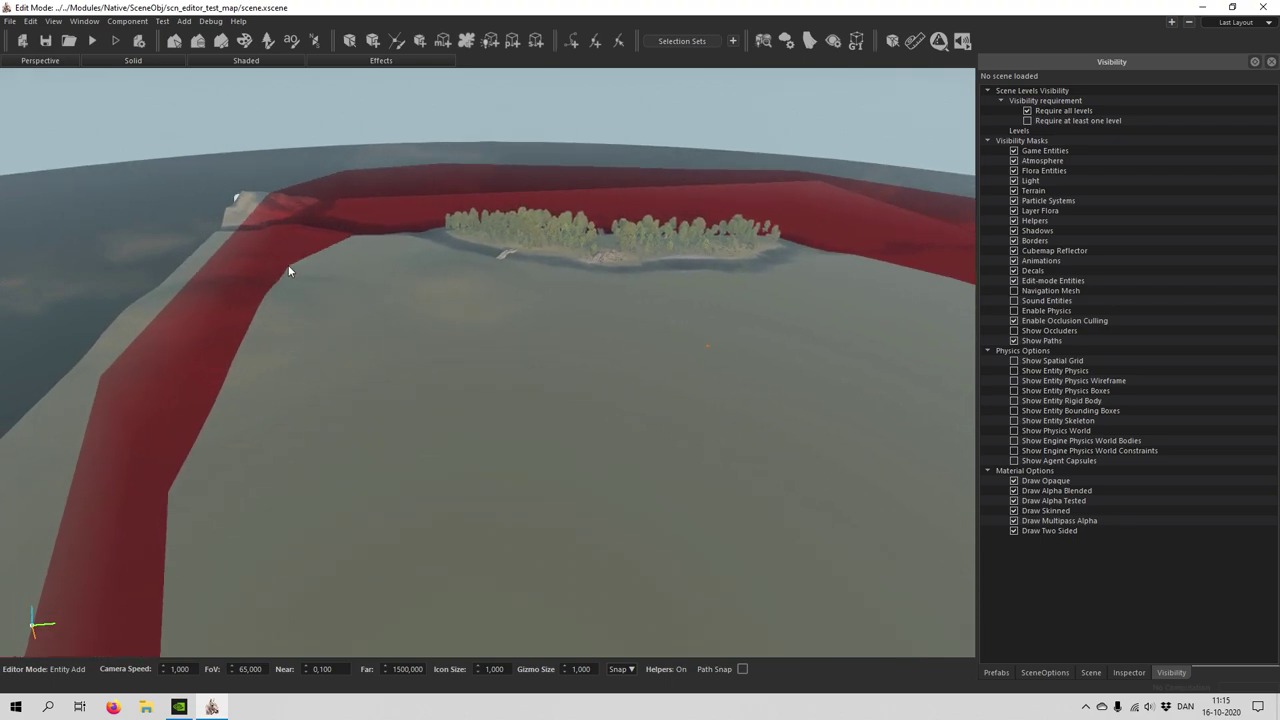
pyautogui.click(287, 260)
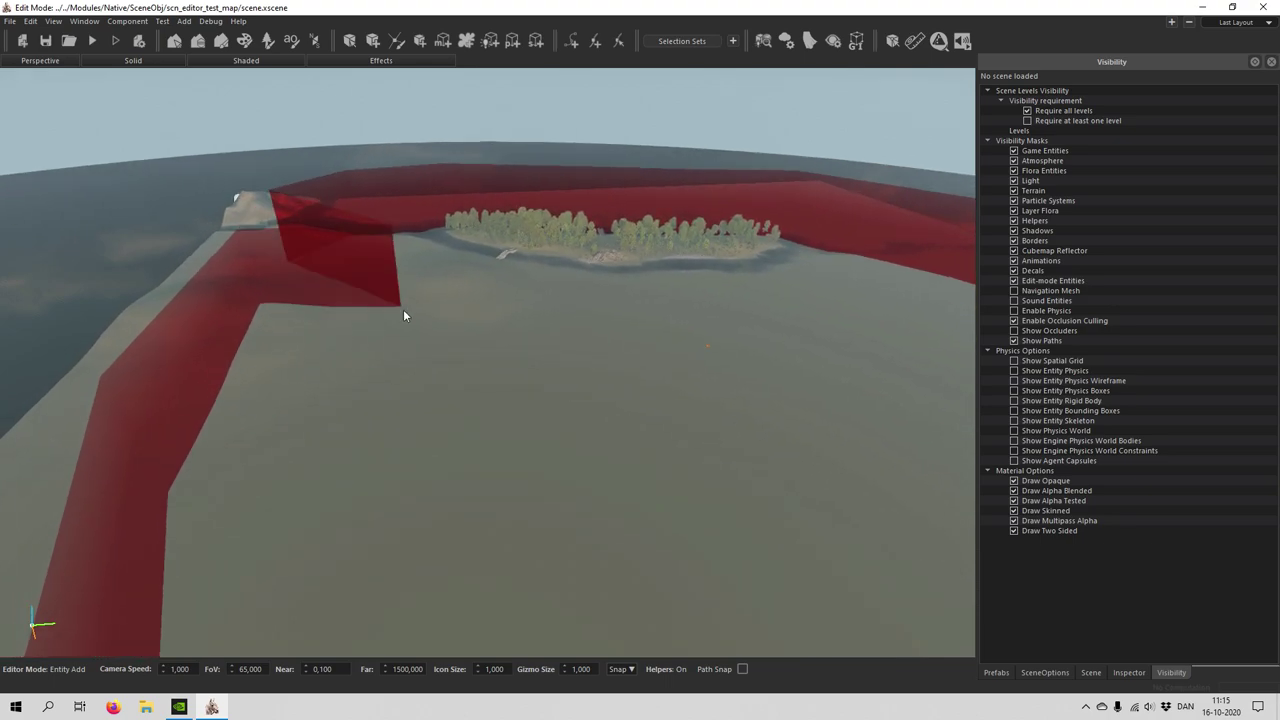
pyautogui.click(349, 40)
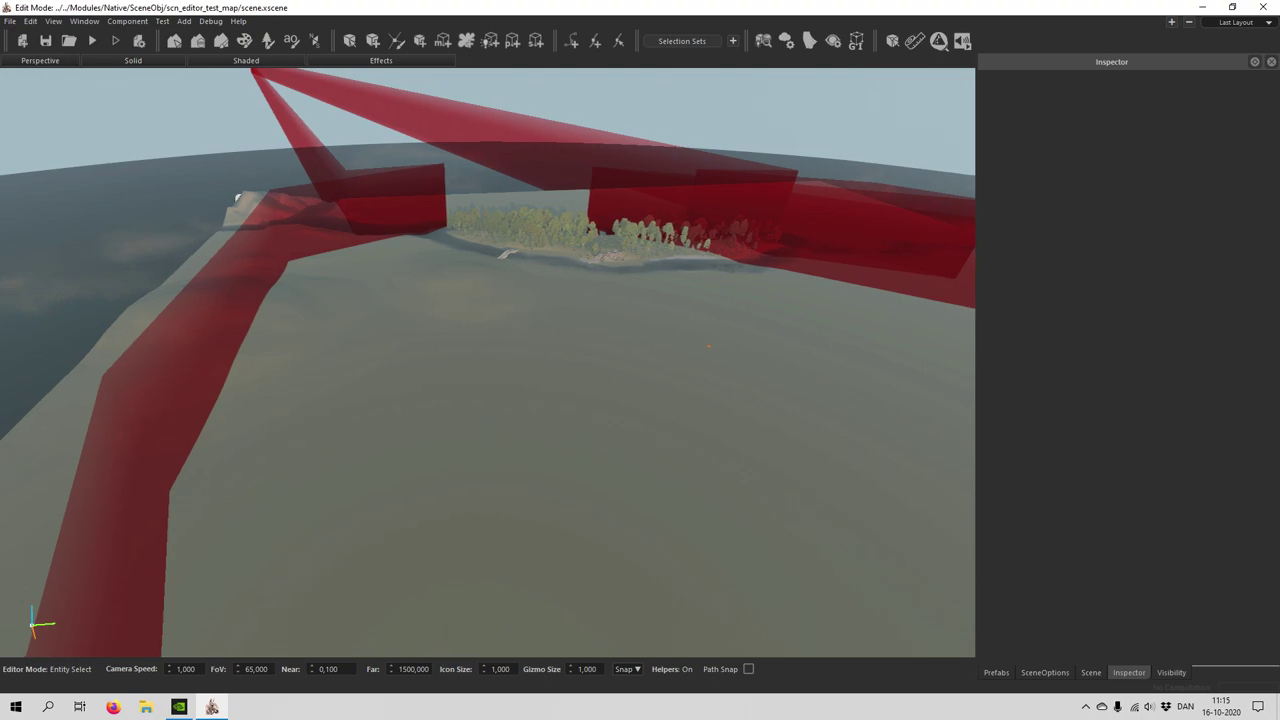
# Examine the raised, crossing section of the border wall and select the last border_soft entity in the scene list.
pyautogui.moveTo(228, 180); pyautogui.dragTo(265, 92, button='middle')
pyautogui.press('w')
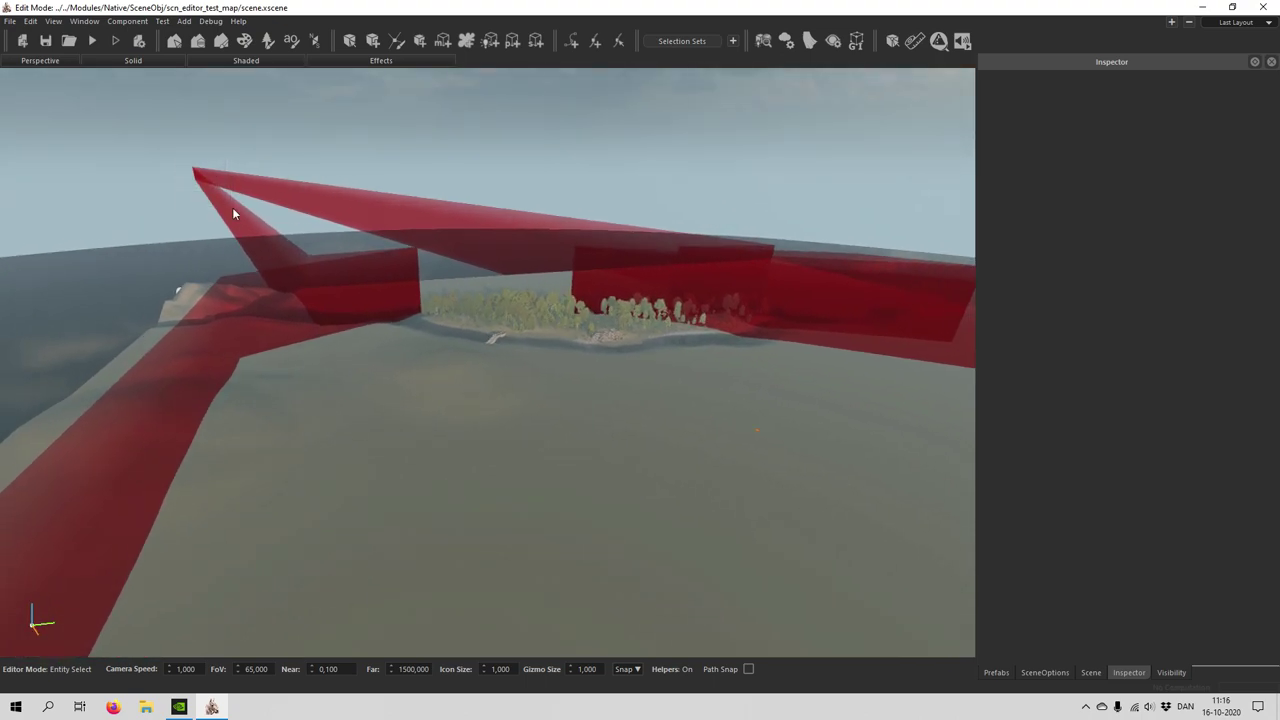
pyautogui.moveTo(386, 311); pyautogui.dragTo(440, 270, button='middle')
pyautogui.press('w')
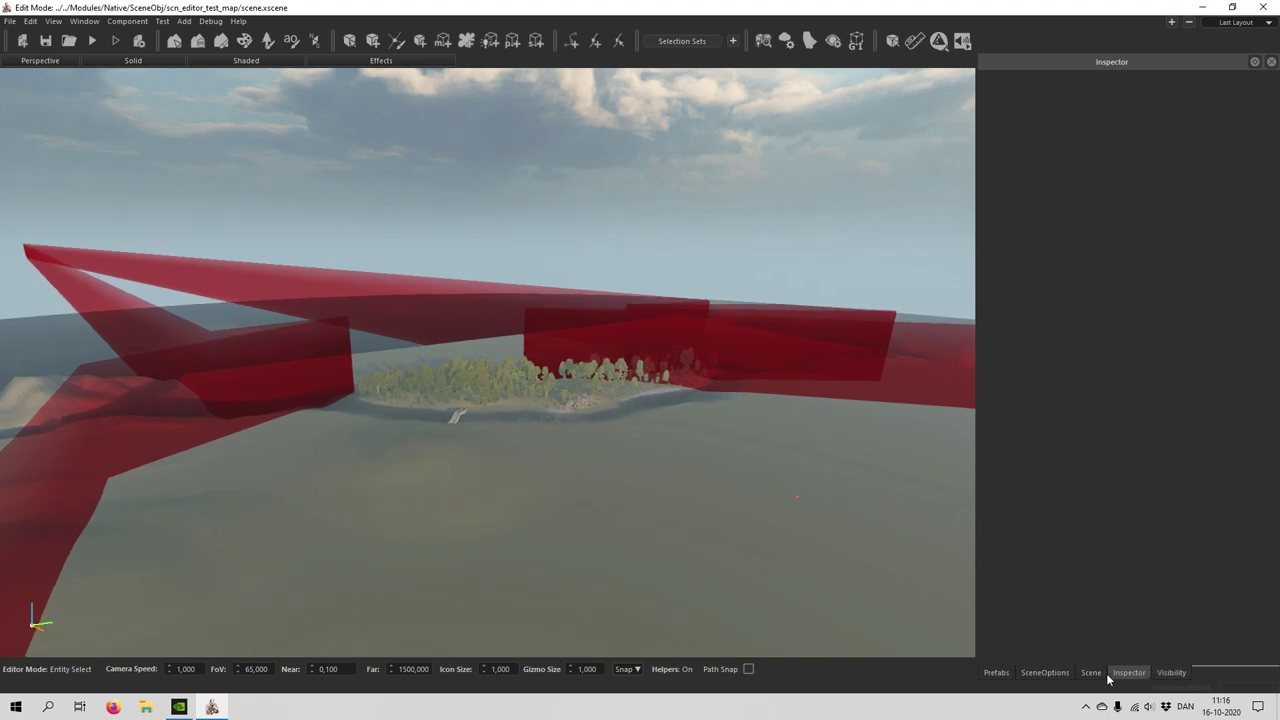
pyautogui.click(1092, 672)
pyautogui.click(1043, 316)
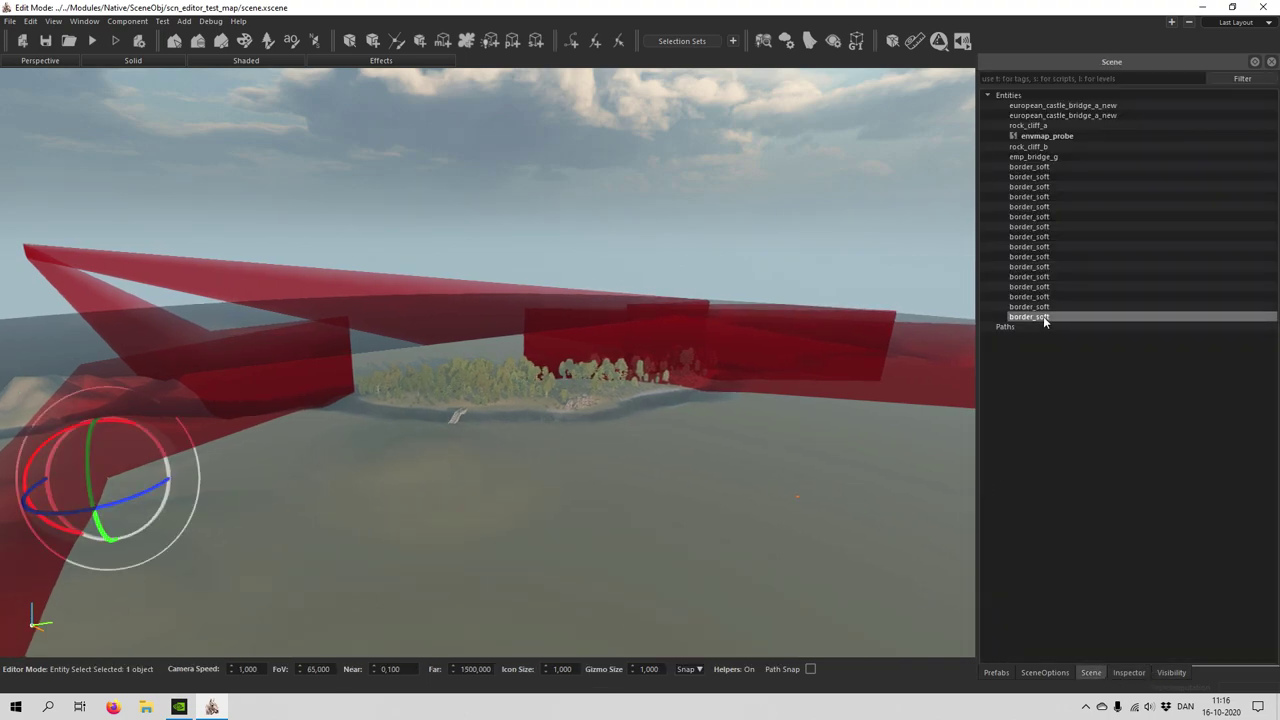
pyautogui.press('w')
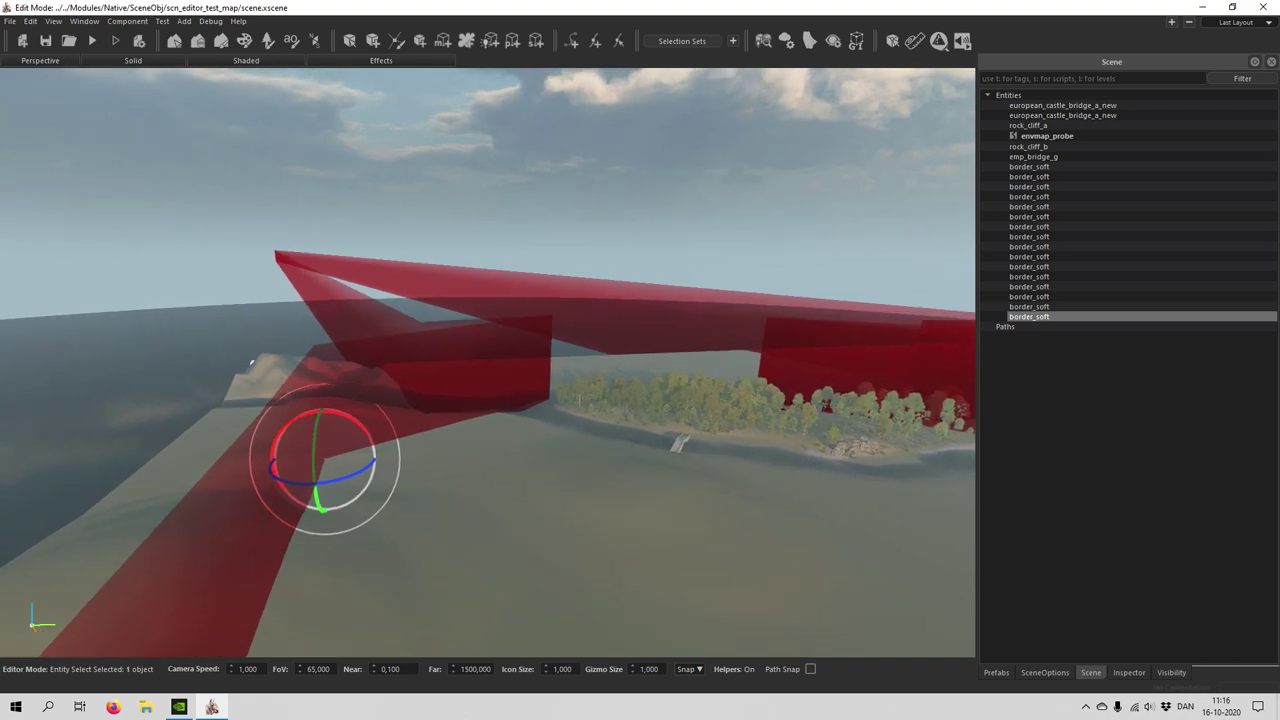
pyautogui.press('w')
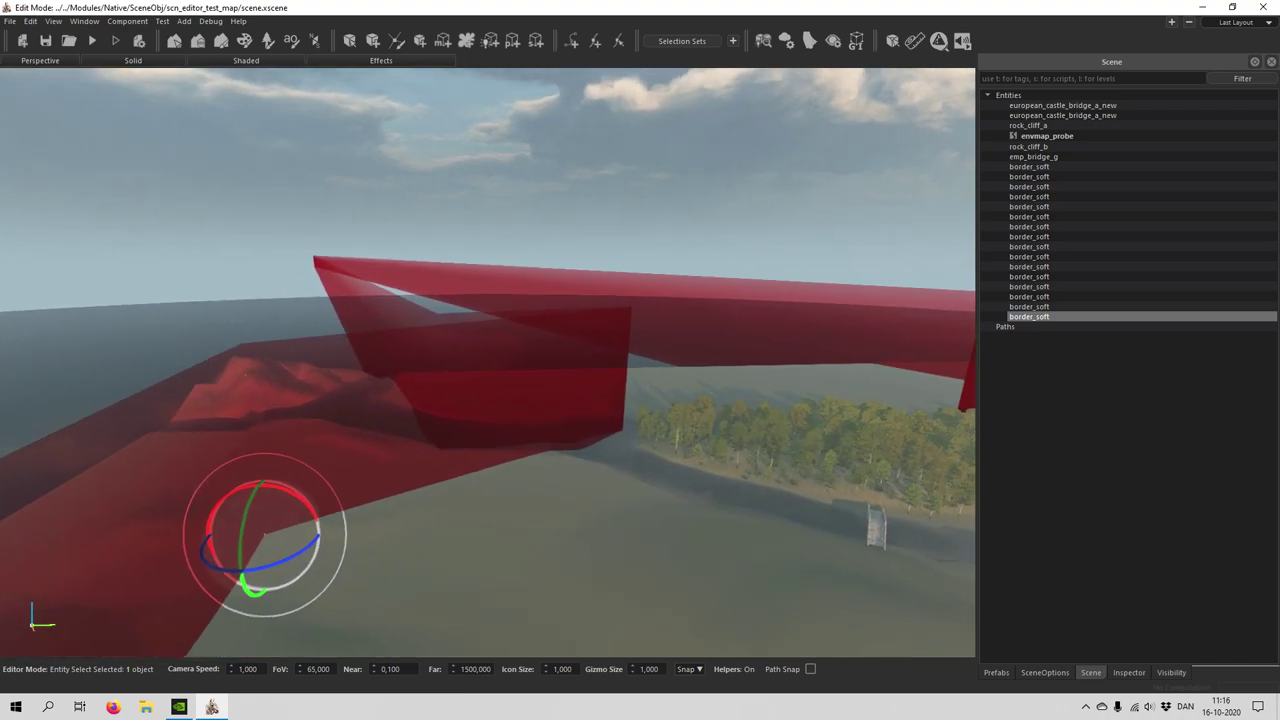
pyautogui.press('w')
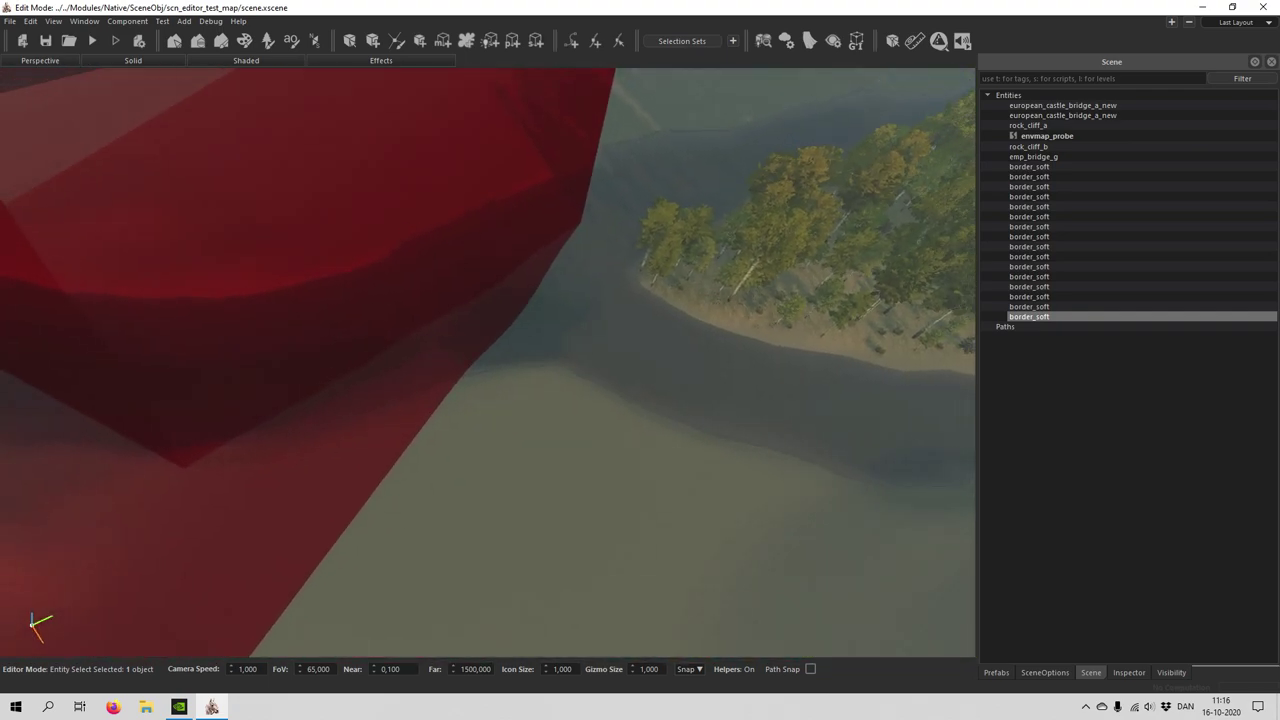
# Check the two border_soft entities listed before the last one against the raised section of the border wall.
pyautogui.moveTo(850, 528); pyautogui.dragTo(781, 473, button='right')
pyautogui.click(1049, 307)
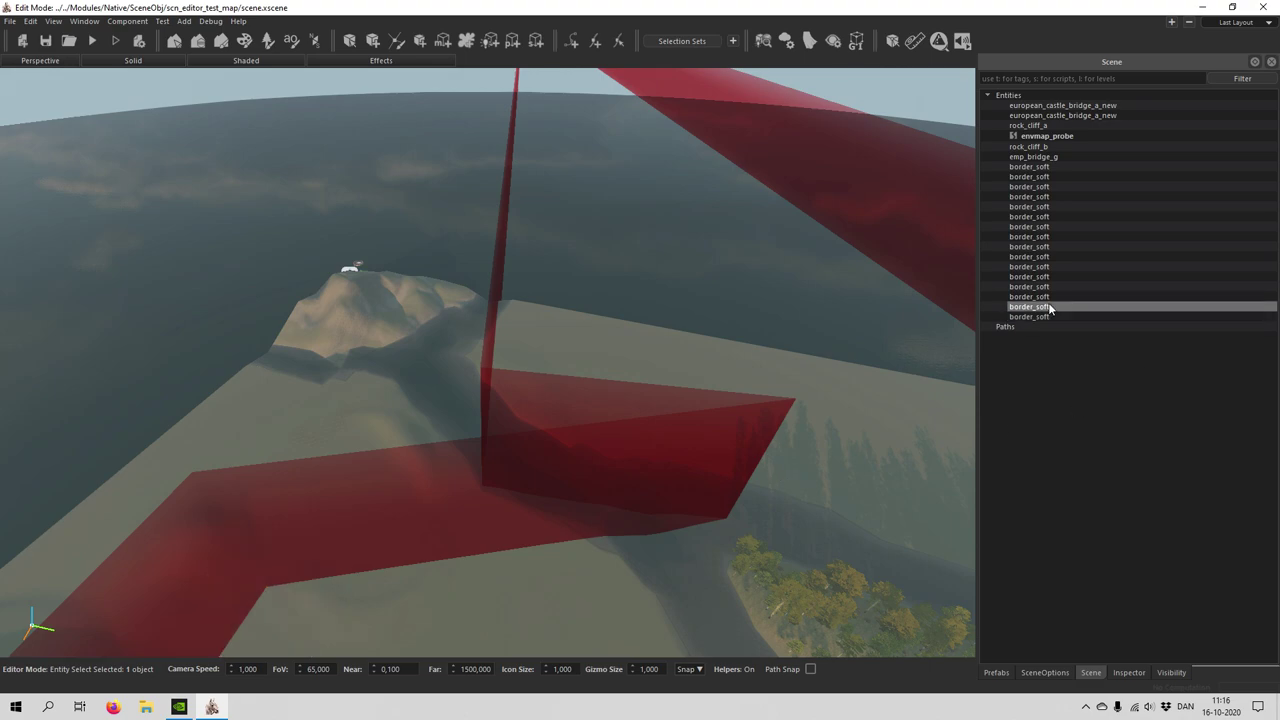
pyautogui.moveTo(860, 370); pyautogui.dragTo(972, 345, button='right')
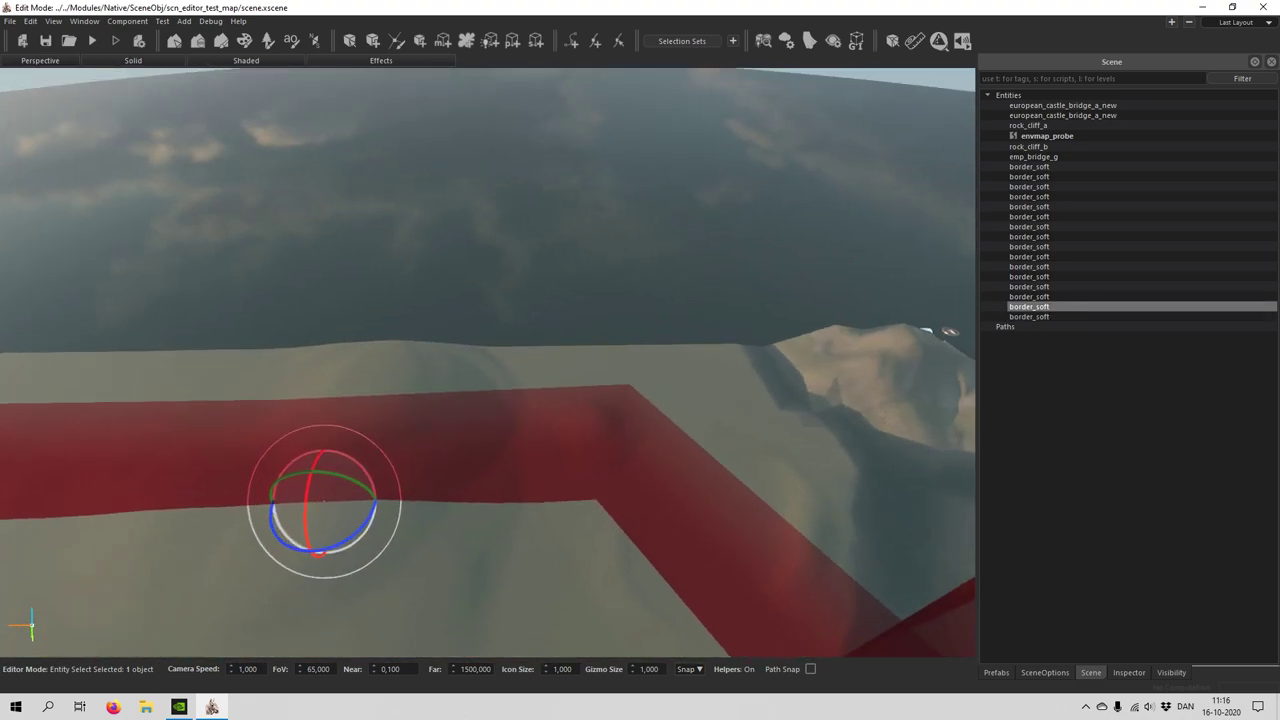
pyautogui.click(1020, 297)
pyautogui.press('f')
pyautogui.moveTo(832, 238); pyautogui.dragTo(839, 264, button='right')
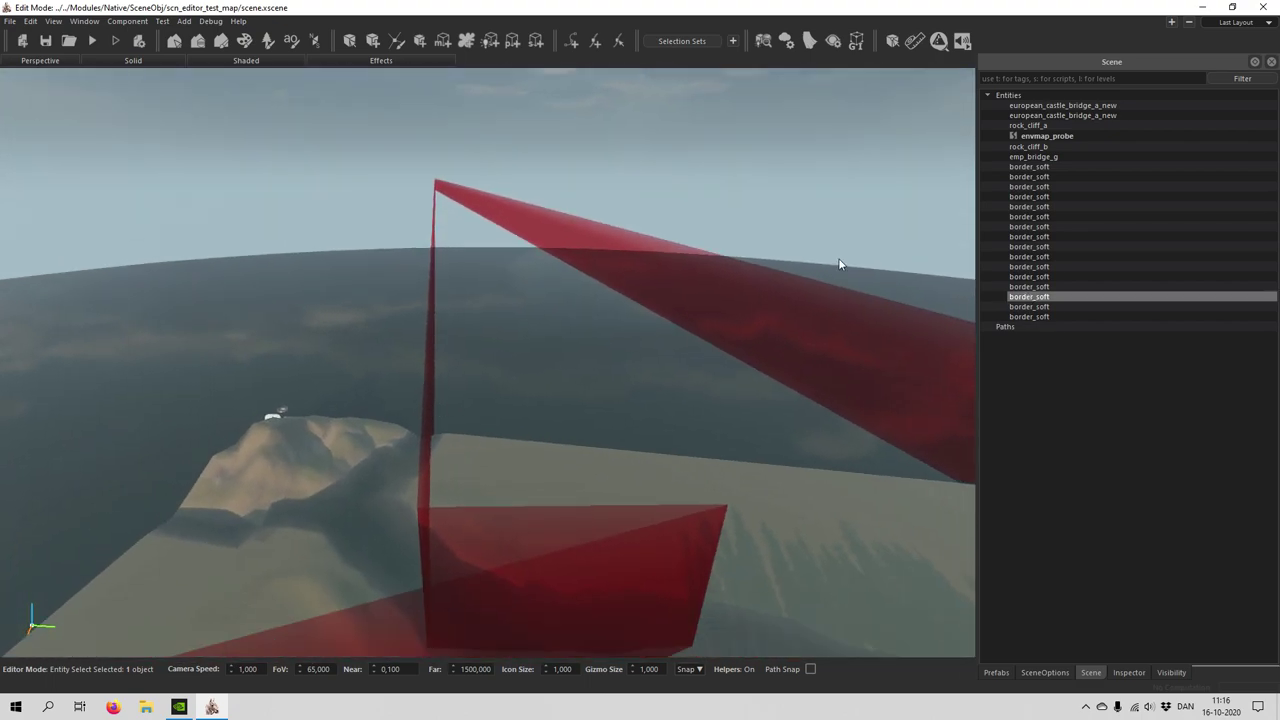
# Step upward through the remaining border_soft entries to emp_bridge_g, looking for the marker that distorts the border.
pyautogui.click(1078, 280)
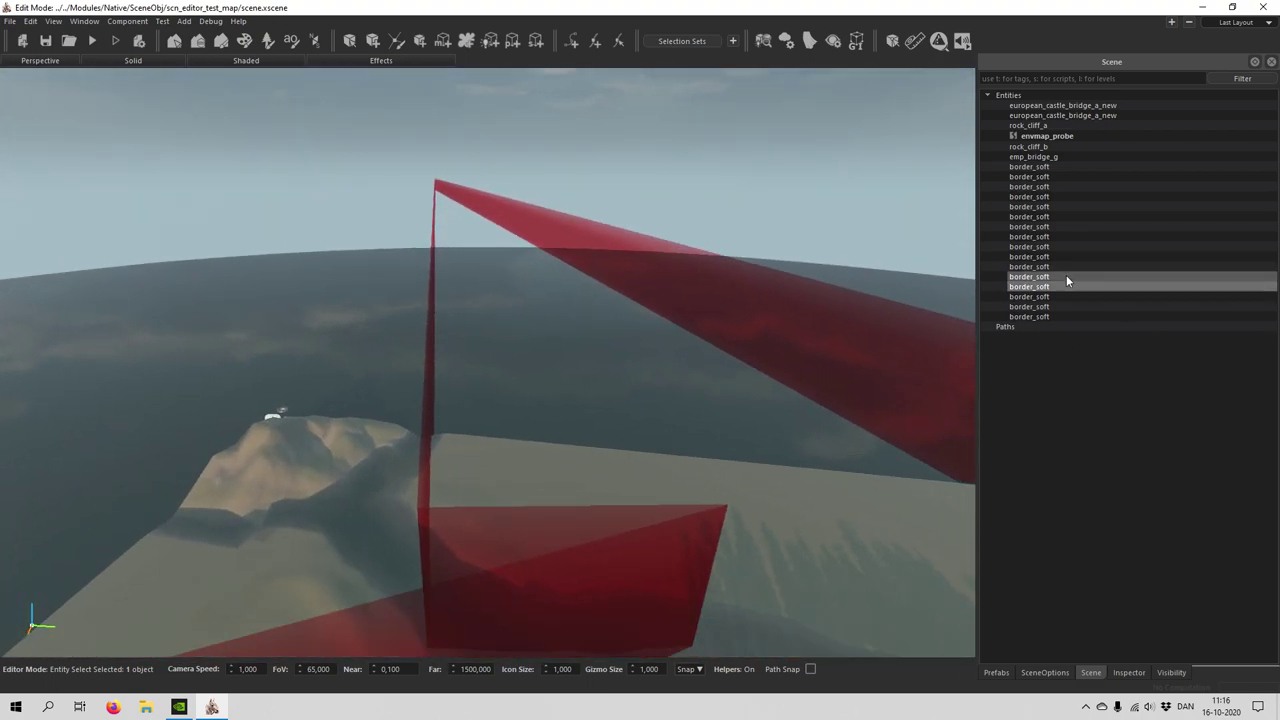
pyautogui.click(1061, 267)
pyautogui.press('Up')
pyautogui.press('Up')
pyautogui.press('Up')
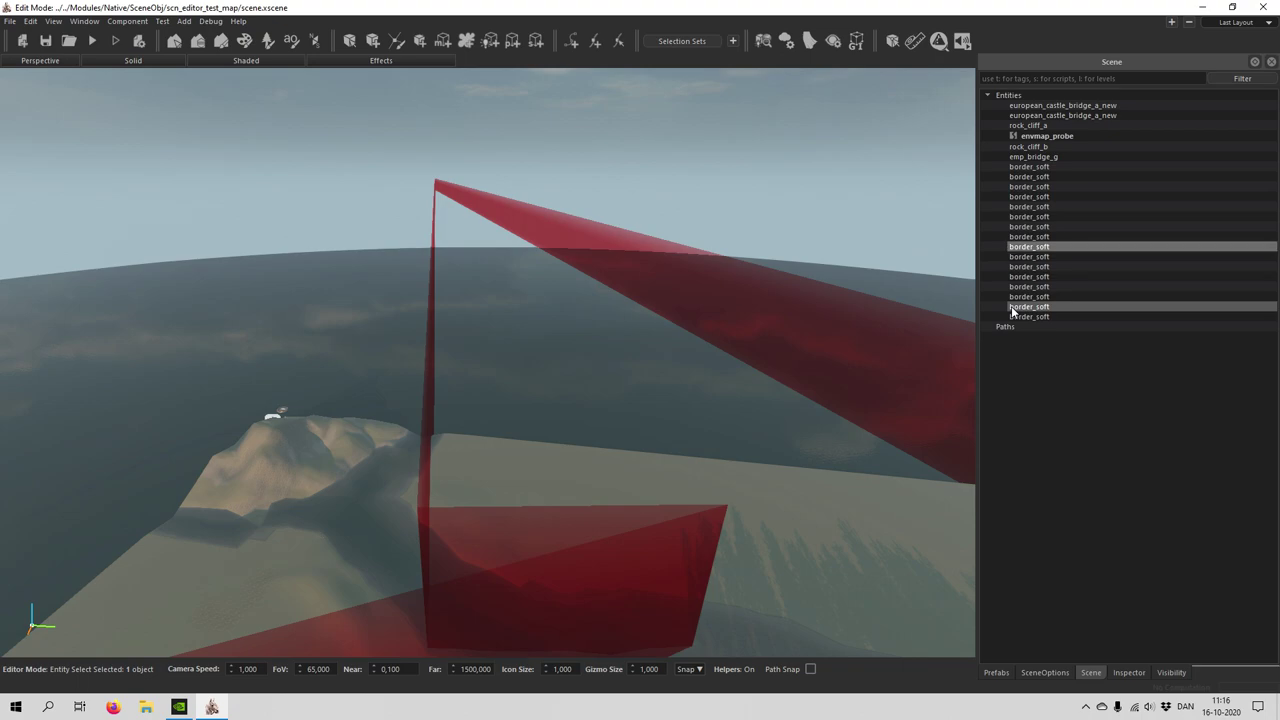
pyautogui.press('Up')
pyautogui.press('Up')
pyautogui.press('Up')
pyautogui.press('Up')
pyautogui.press('Up')
pyautogui.press('Up')
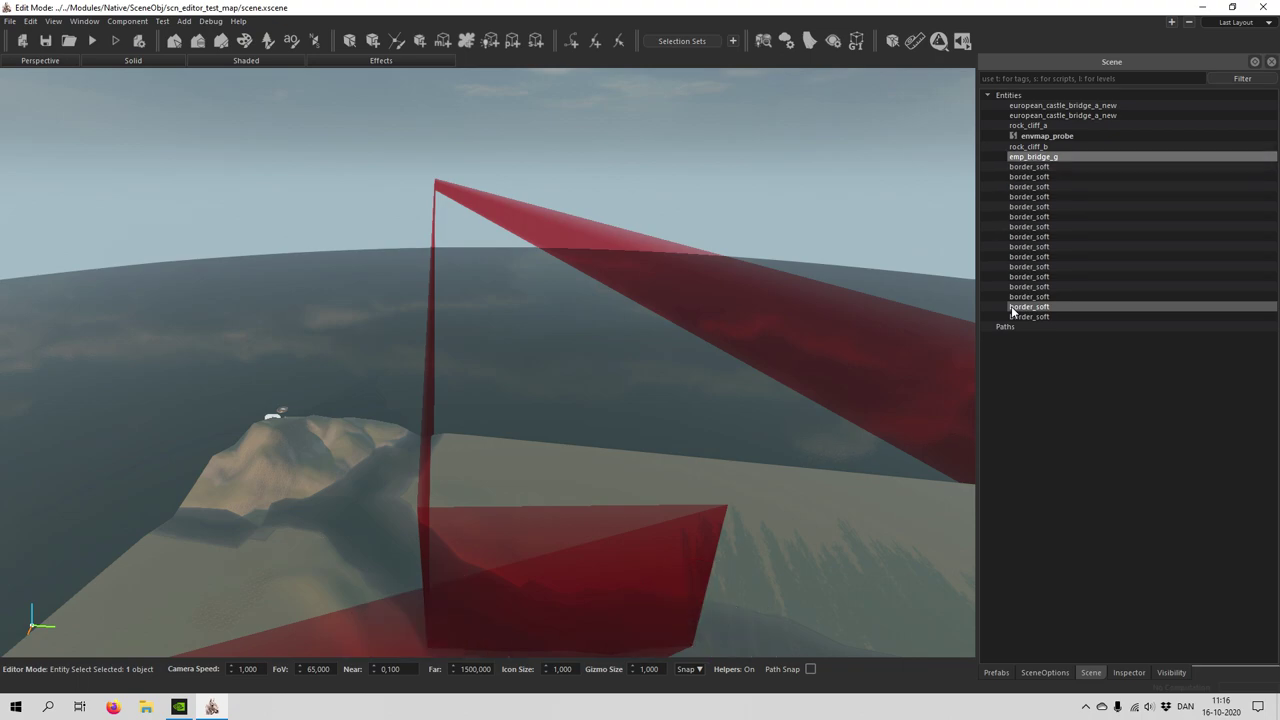
# Step down the scene list to the fifth border_soft entry and examine the raised border section from above.
pyautogui.press('Down')
pyautogui.press('Down')
pyautogui.press('Down')
pyautogui.press('Down')
pyautogui.press('Down')
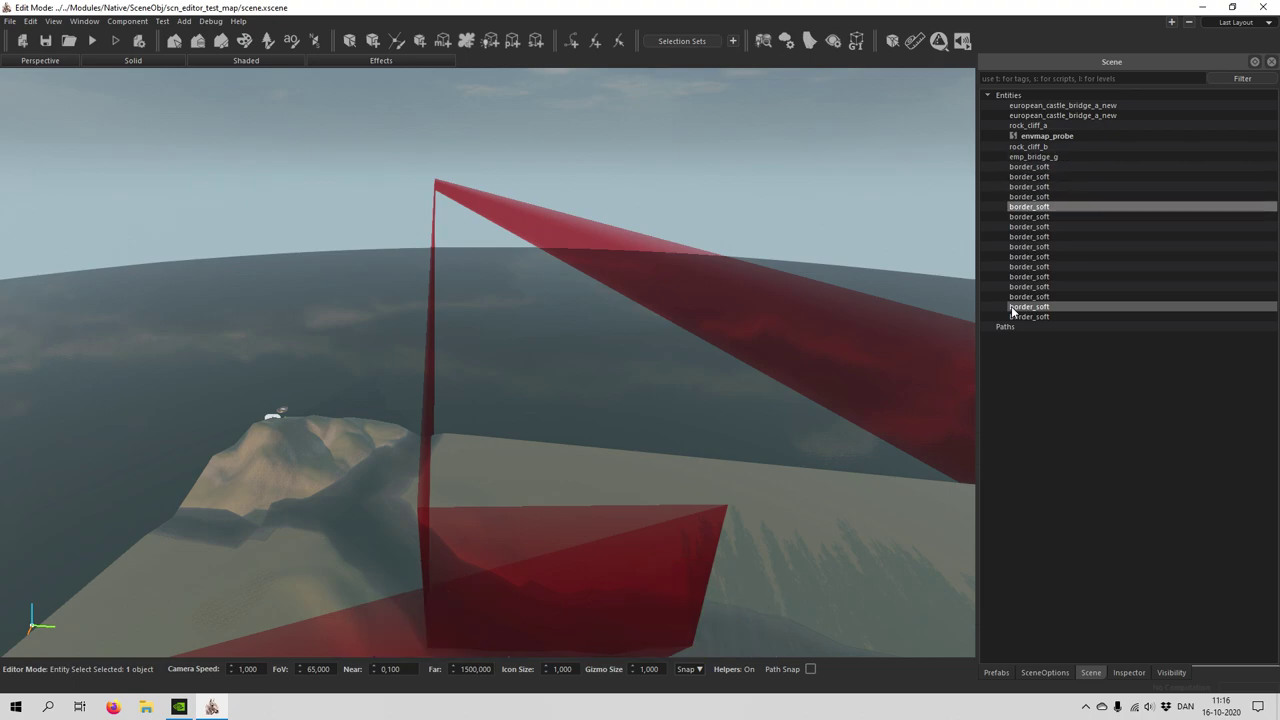
pyautogui.moveTo(574, 398); pyautogui.dragTo(690, 440, button='right')
pyautogui.moveTo(556, 362); pyautogui.dragTo(517, 359, button='right')
# Choose the border_hard prefab and inspect the border wall down to a marker on the grassy plain.
pyautogui.click(373, 42)
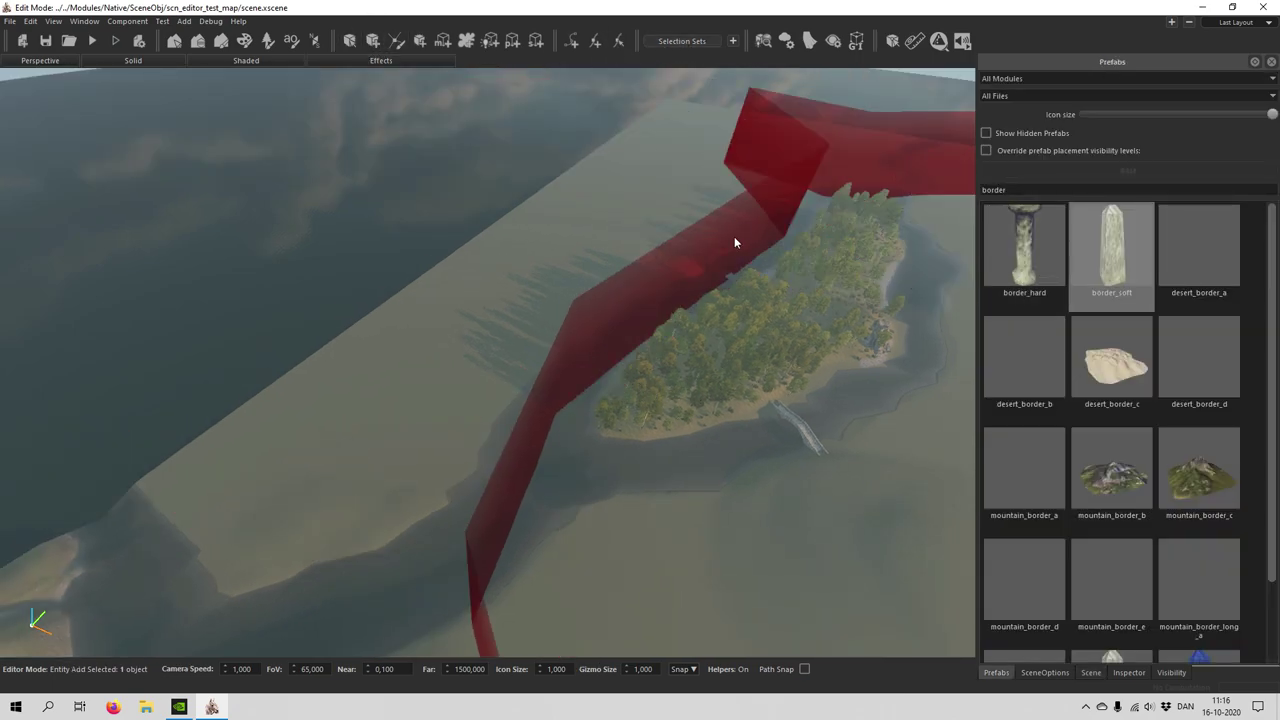
pyautogui.moveTo(698, 386); pyautogui.dragTo(600, 385, button='middle')
pyautogui.moveTo(674, 423); pyautogui.dragTo(641, 370, button='right')
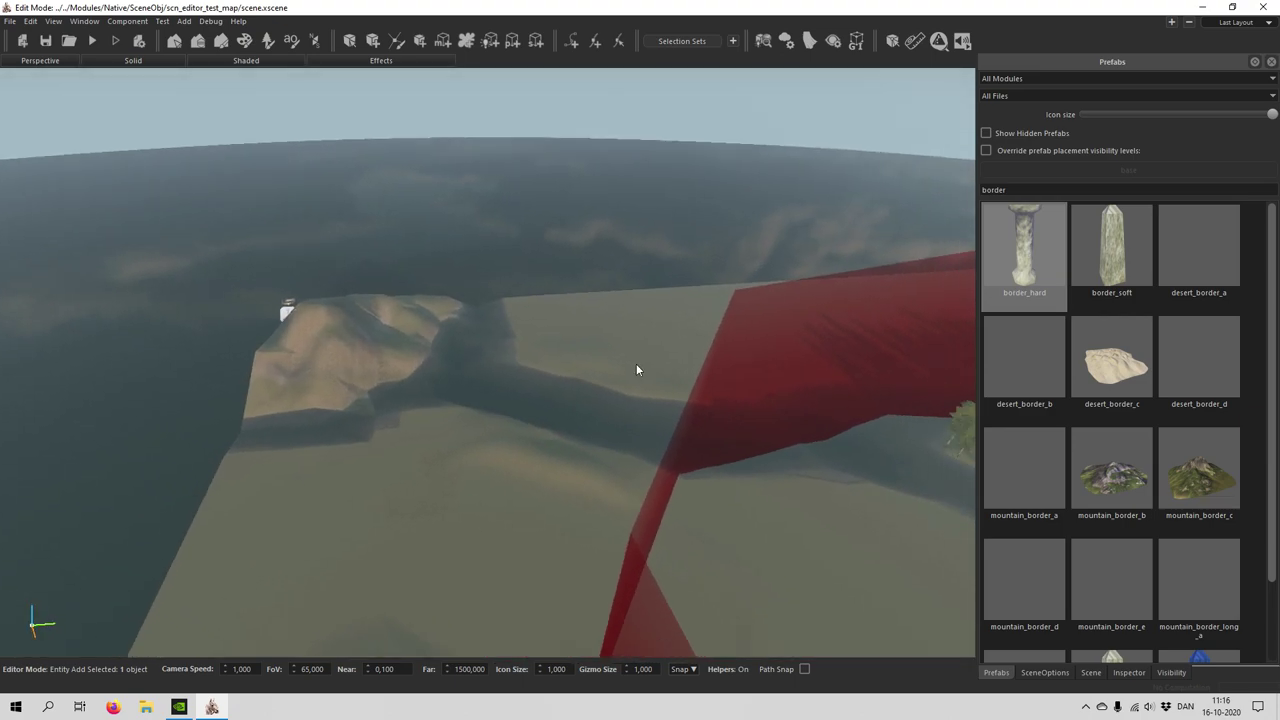
pyautogui.moveTo(353, 144); pyautogui.dragTo(315, 122, button='middle')
pyautogui.moveTo(404, 137); pyautogui.dragTo(404, 137, button='right')
pyautogui.moveTo(525, 322); pyautogui.dragTo(525, 322, button='right')
pyautogui.moveTo(239, 228); pyautogui.dragTo(239, 228, button='right')
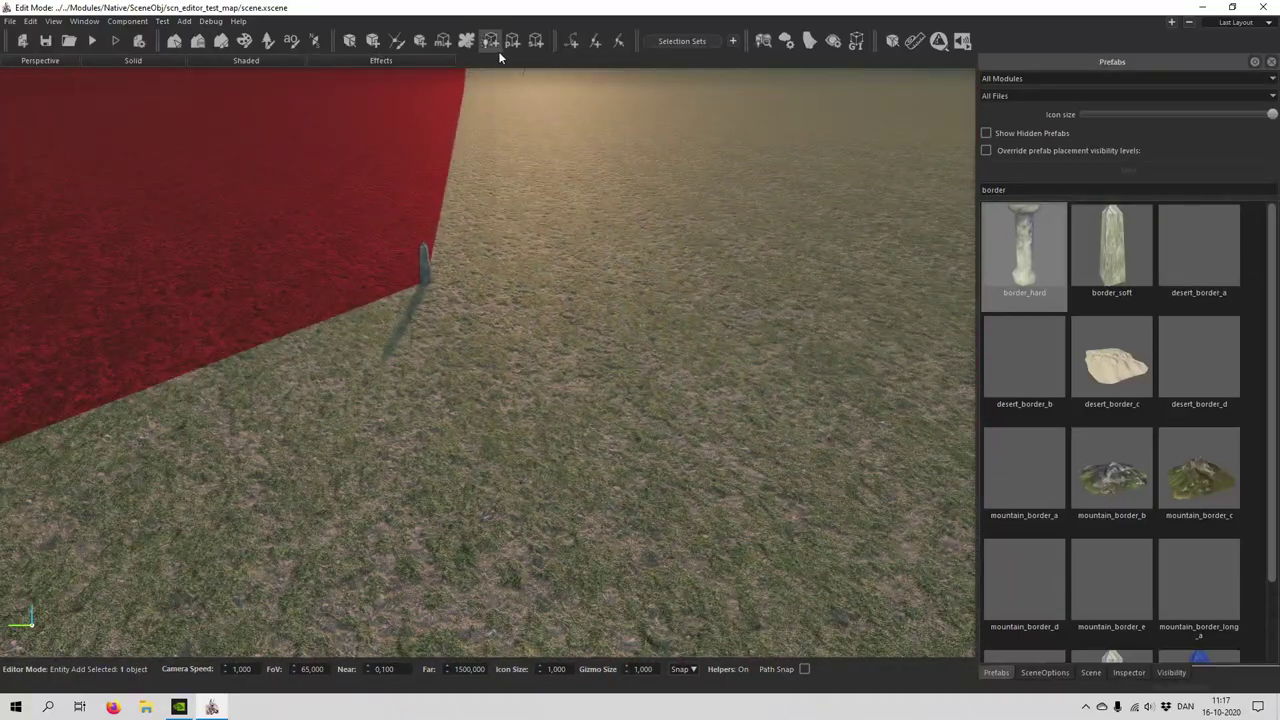
# Select the border_soft marker on the grassy plain and move it to X 309,80 and Y 148,00.
pyautogui.click(351, 42)
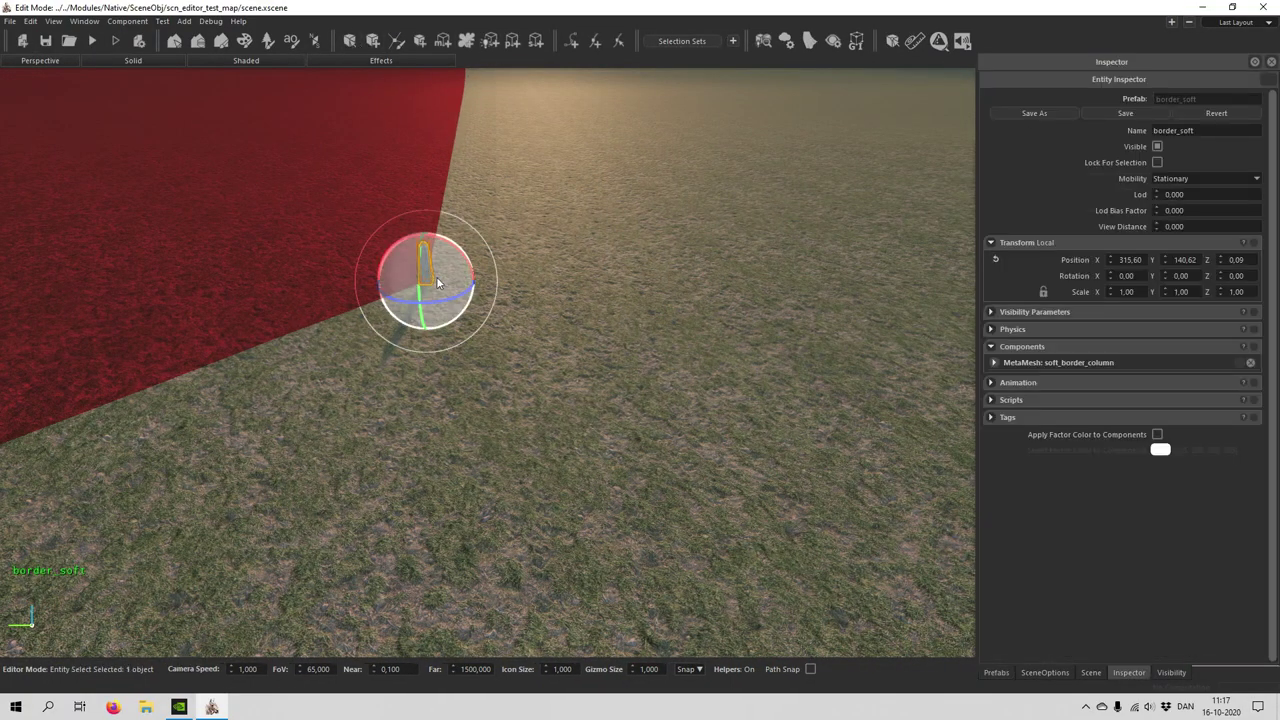
pyautogui.moveTo(453, 291); pyautogui.dragTo(453, 291, button='right')
pyautogui.moveTo(634, 338); pyautogui.dragTo(634, 338, button='right')
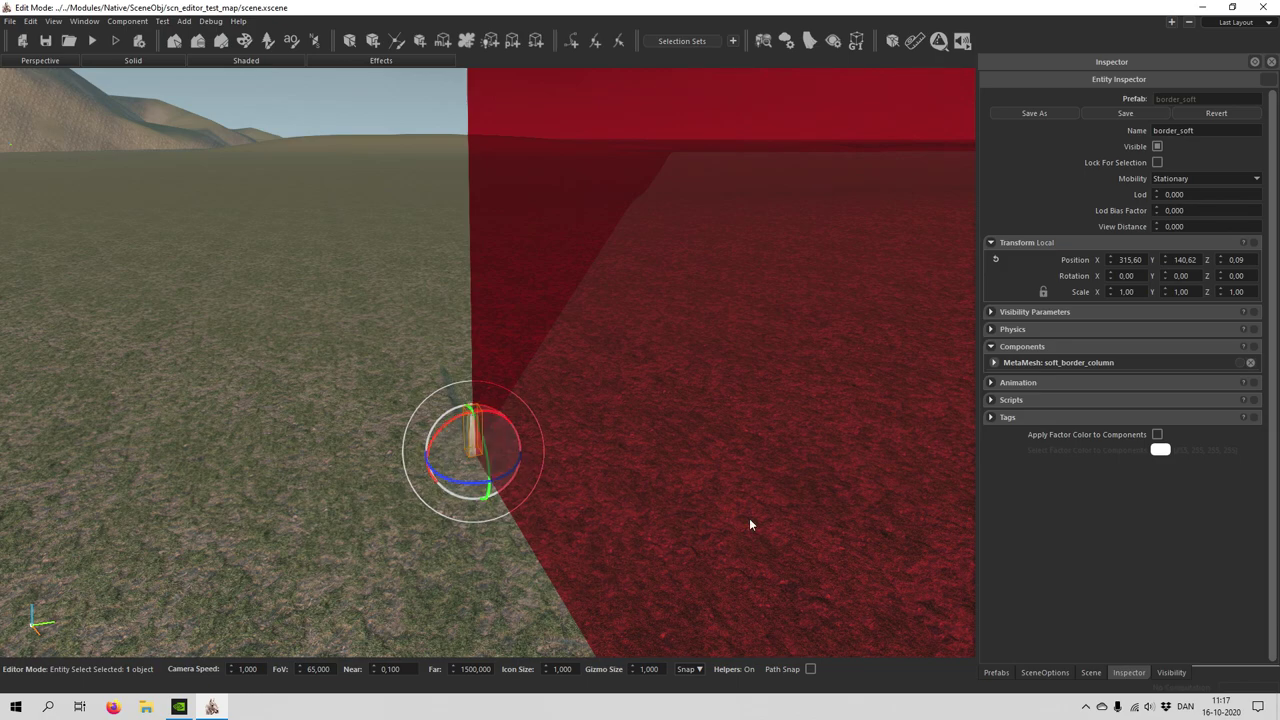
pyautogui.moveTo(535, 443); pyautogui.dragTo(706, 434)
pyautogui.moveTo(604, 463); pyautogui.dragTo(615, 453, button='right')
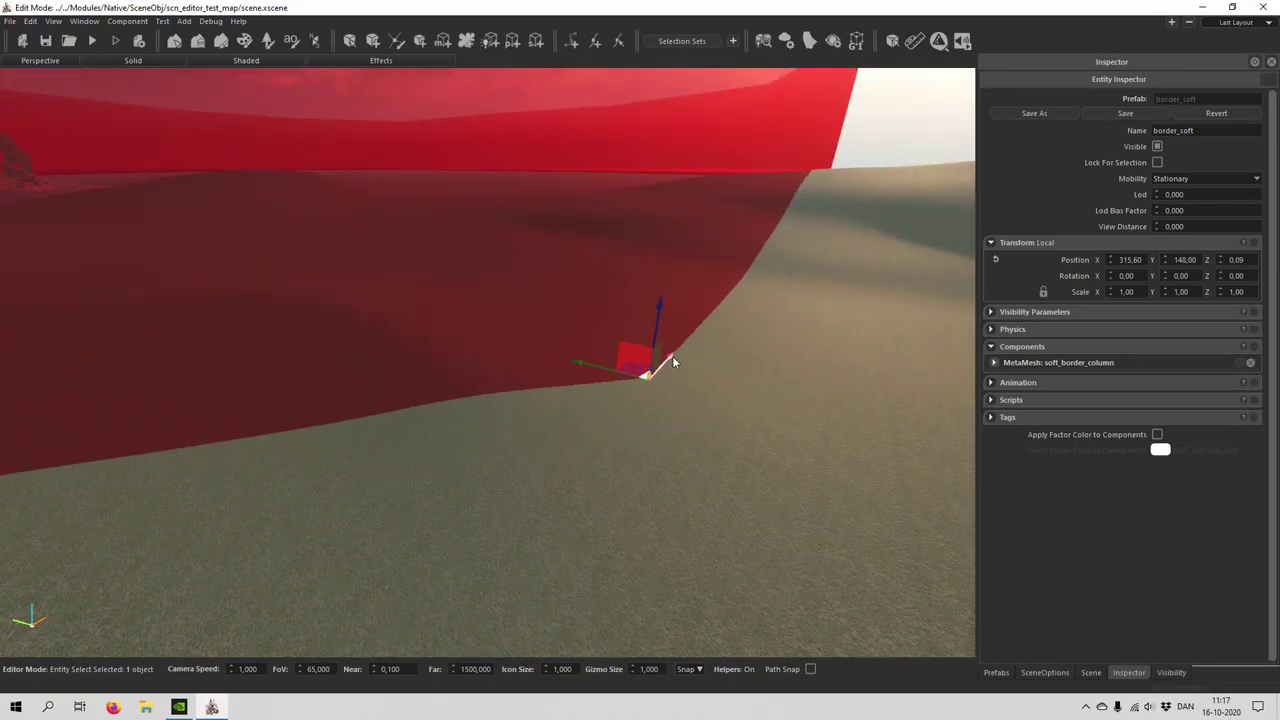
pyautogui.moveTo(672, 356); pyautogui.dragTo(634, 383)
pyautogui.click(652, 501)
# Shift the selected border_soft marker horizontally to X 309,48 and Y 144,80.
pyautogui.moveTo(652, 503); pyautogui.dragTo(593, 521, button='right')
pyautogui.press('w')
pyautogui.click(572, 517)
pyautogui.moveTo(680, 480); pyautogui.dragTo(632, 478, button='right')
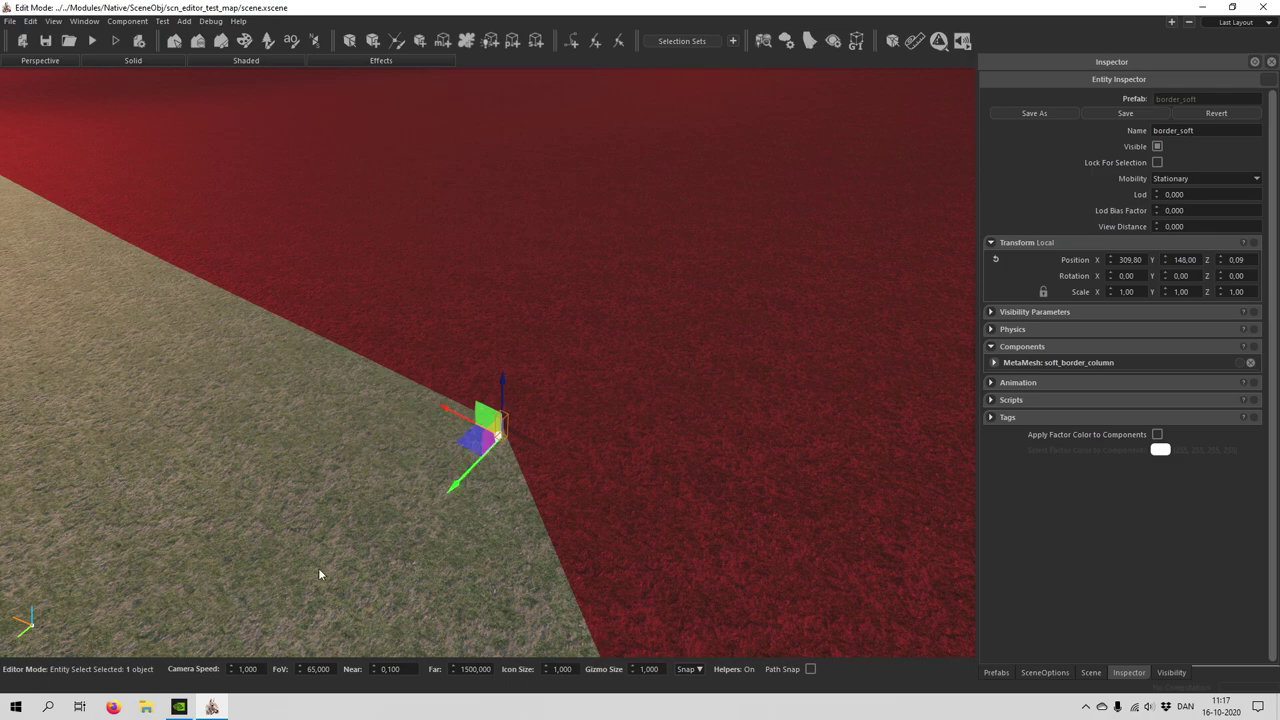
pyautogui.moveTo(338, 568); pyautogui.dragTo(630, 408, button='right')
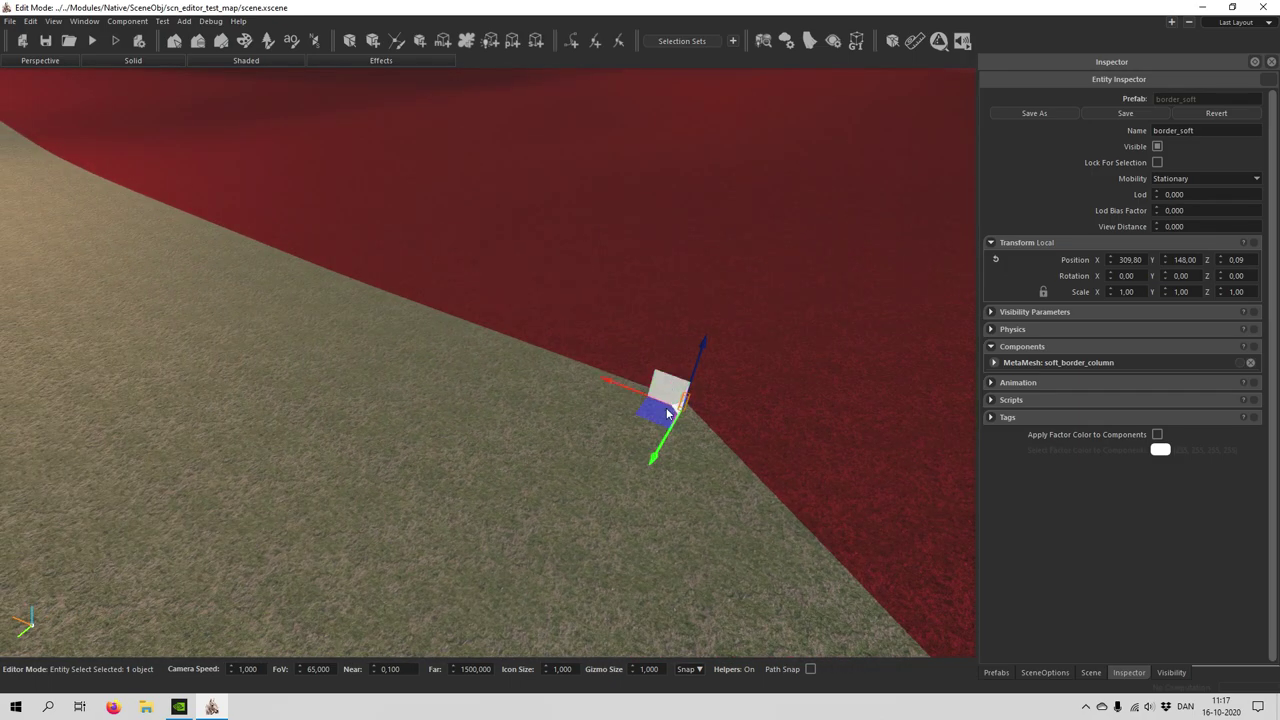
pyautogui.moveTo(656, 418); pyautogui.dragTo(700, 368)
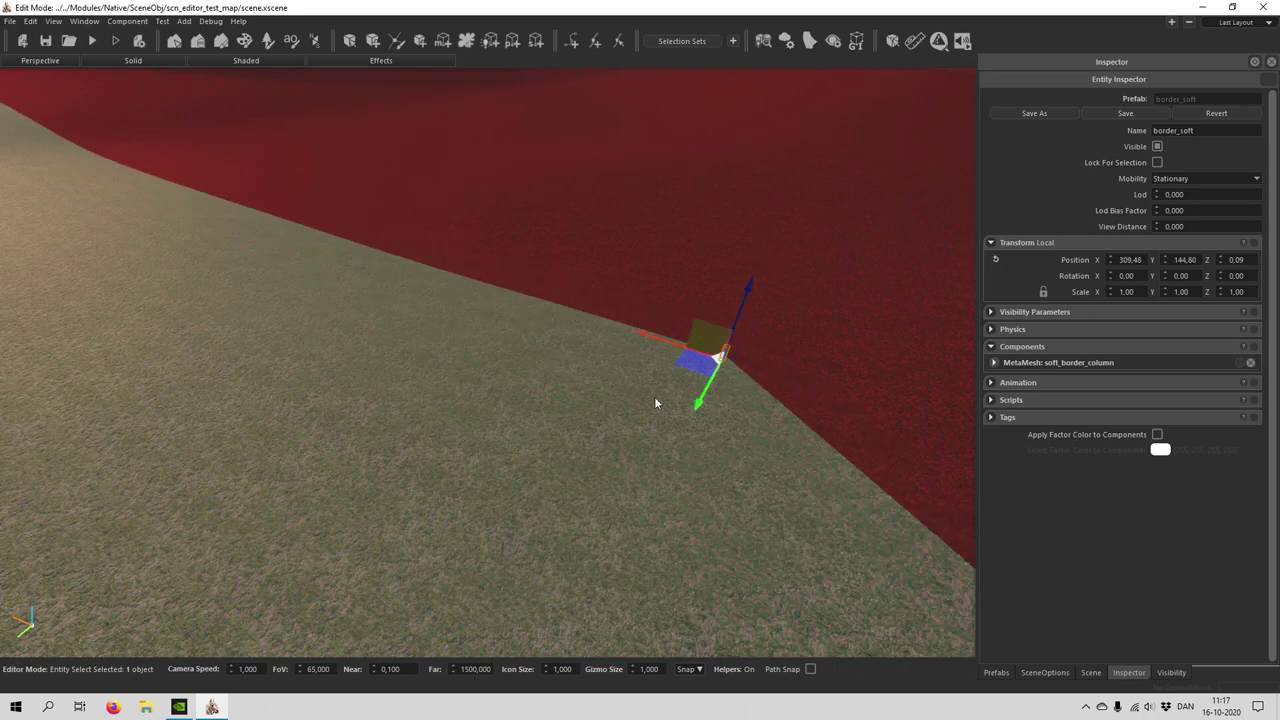
# Follow the border wall across the plain to the river and examine where it crosses the wooden bridge.
pyautogui.moveTo(648, 408); pyautogui.dragTo(692, 376, button='right')
pyautogui.moveTo(597, 553); pyautogui.dragTo(720, 580, button='right')
pyautogui.press('w')
pyautogui.press('w')
pyautogui.moveTo(968, 410); pyautogui.dragTo(545, 571, button='right')
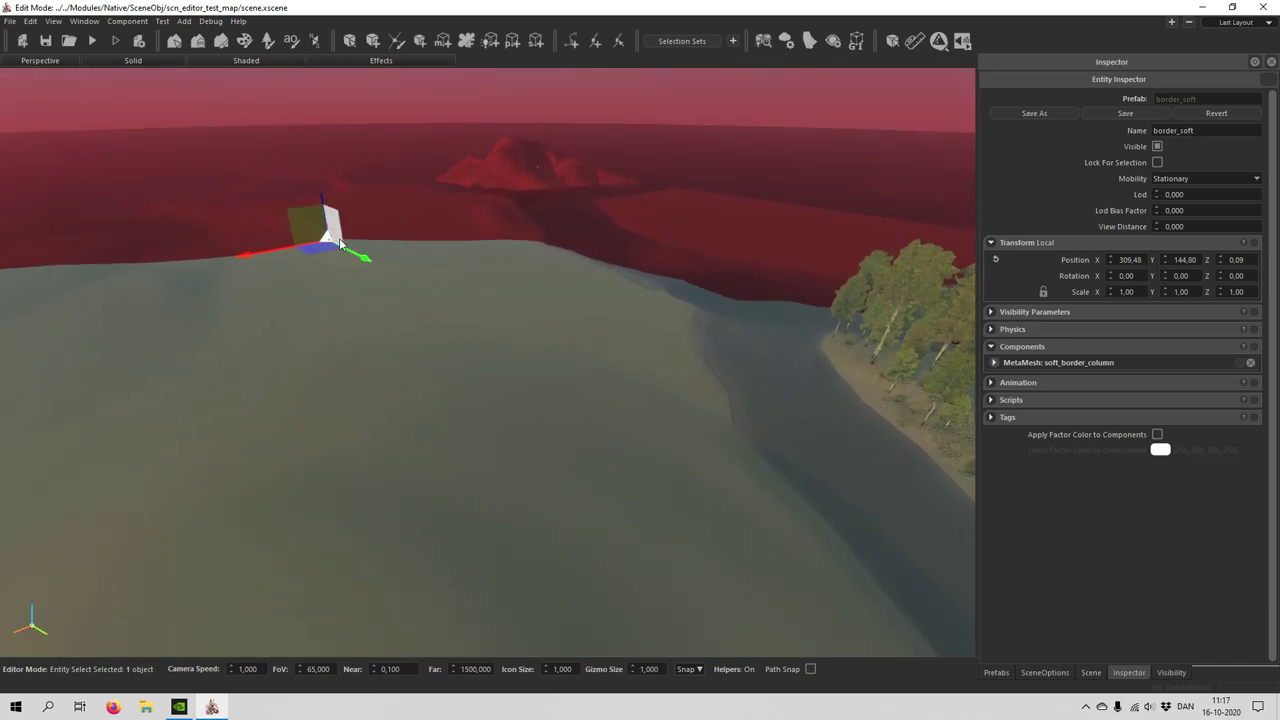
pyautogui.moveTo(417, 330); pyautogui.dragTo(476, 387, button='right')
pyautogui.press('d')
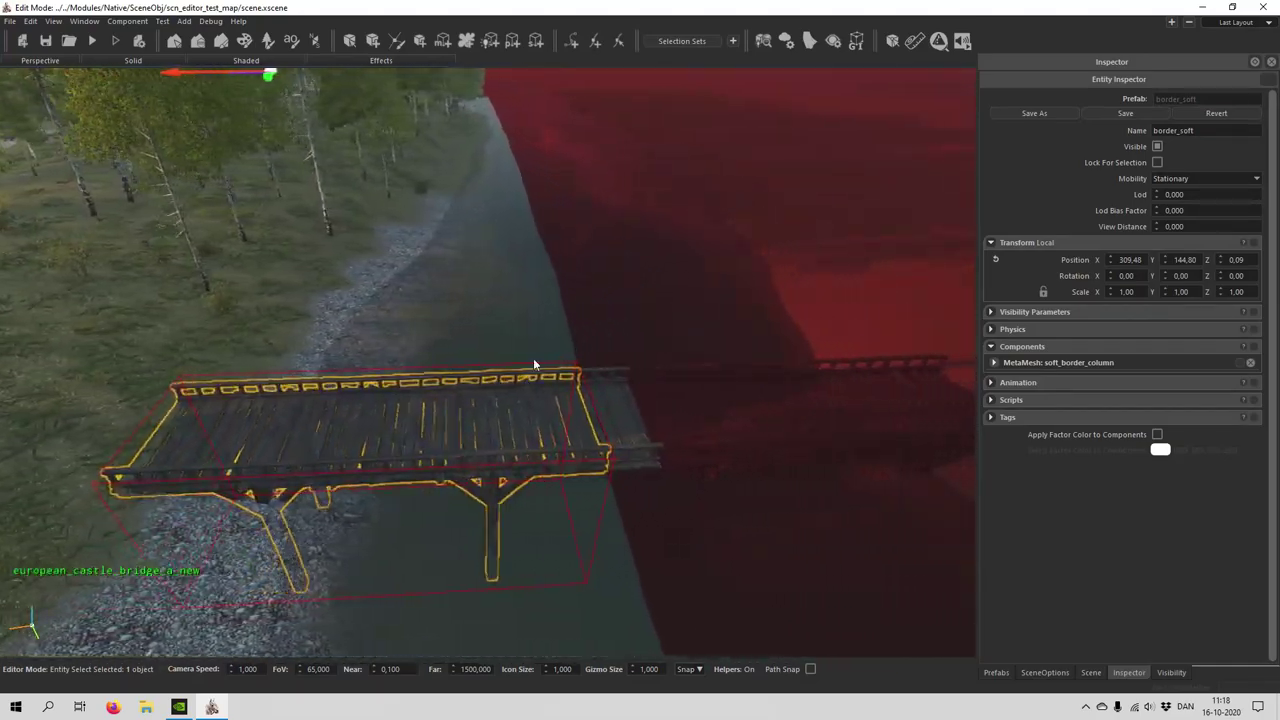
pyautogui.press('w')
pyautogui.moveTo(560, 430); pyautogui.dragTo(680, 380, button='right')
pyautogui.press('s')
pyautogui.press('w')
pyautogui.press('a')
pyautogui.moveTo(465, 395); pyautogui.dragTo(725, 370, button='right')
pyautogui.press('s')
pyautogui.press('w')
pyautogui.moveTo(576, 338); pyautogui.dragTo(490, 270, button='right')
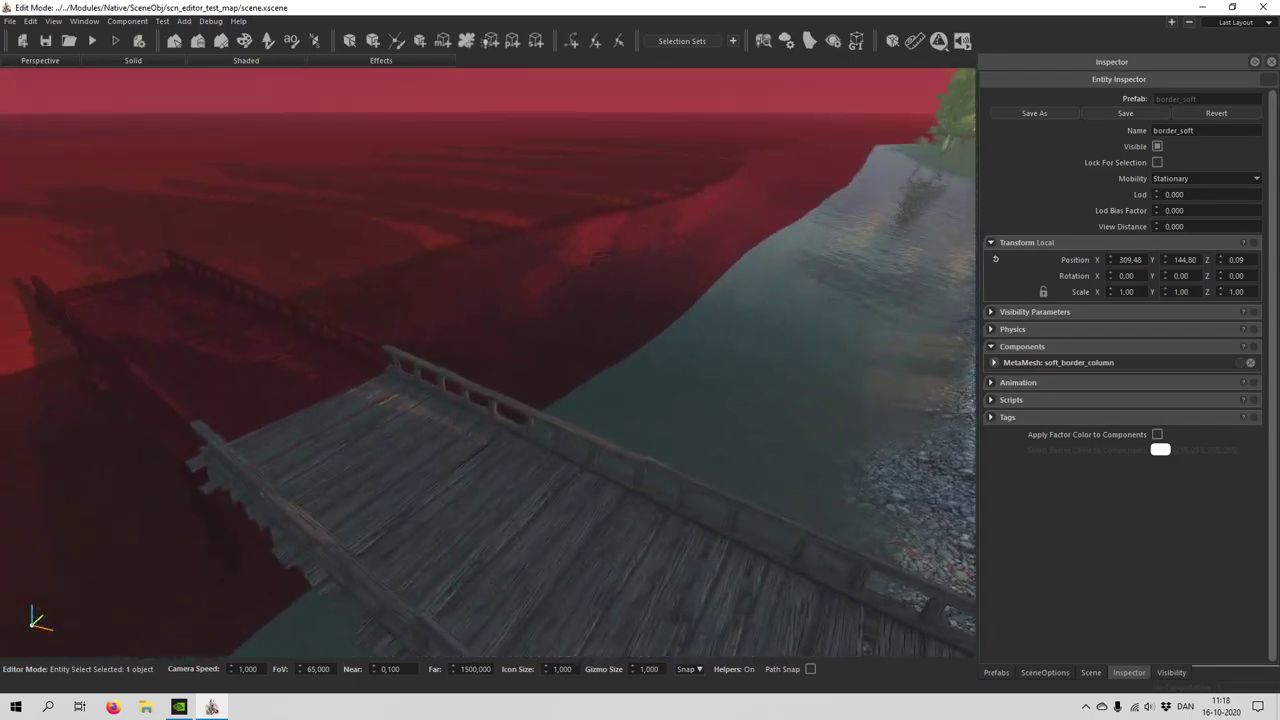
# Search the prefabs for "barrier" and choose _barrier_08x04m for placement, after trying _barrier_04x04m.
pyautogui.click(374, 41)
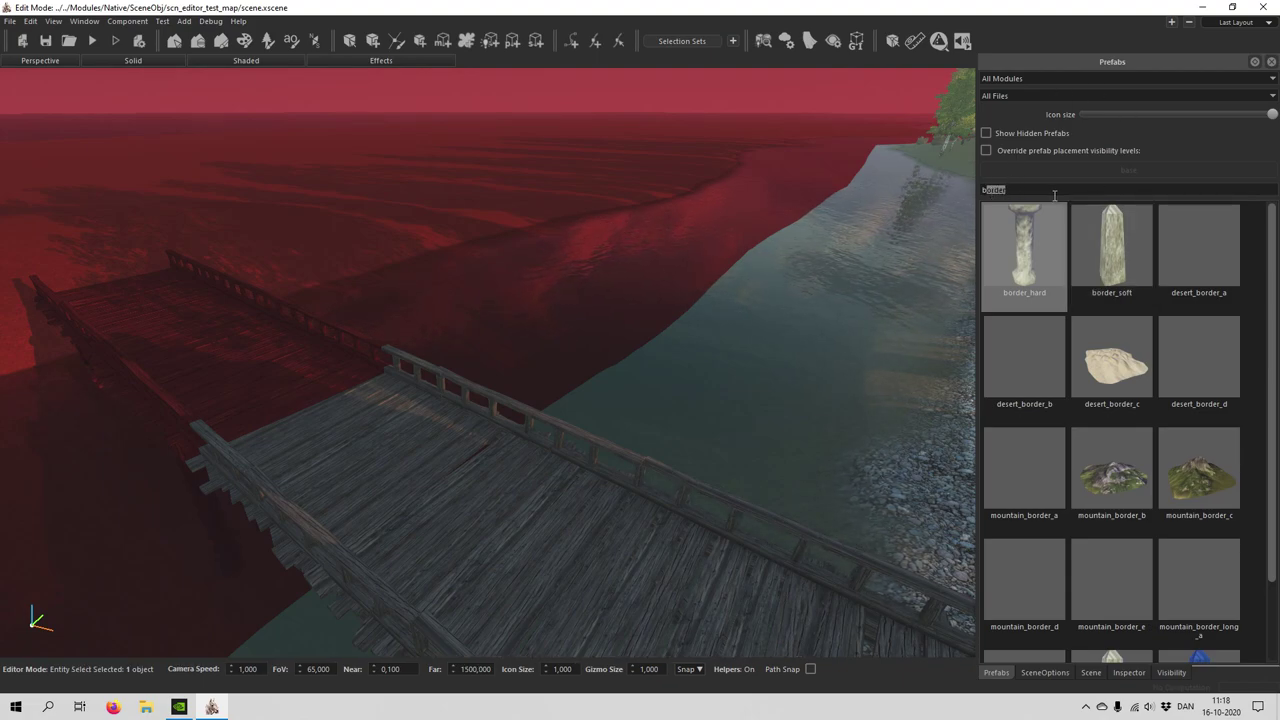
pyautogui.write('barri')
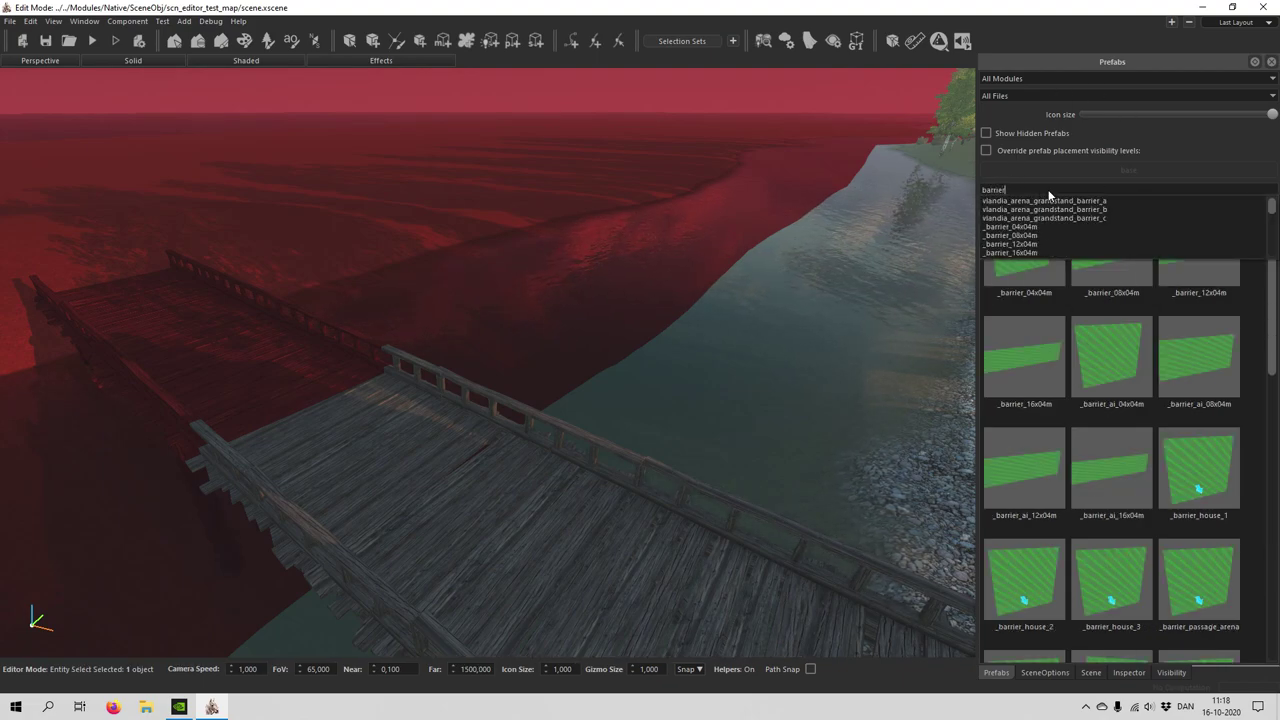
pyautogui.write('er')
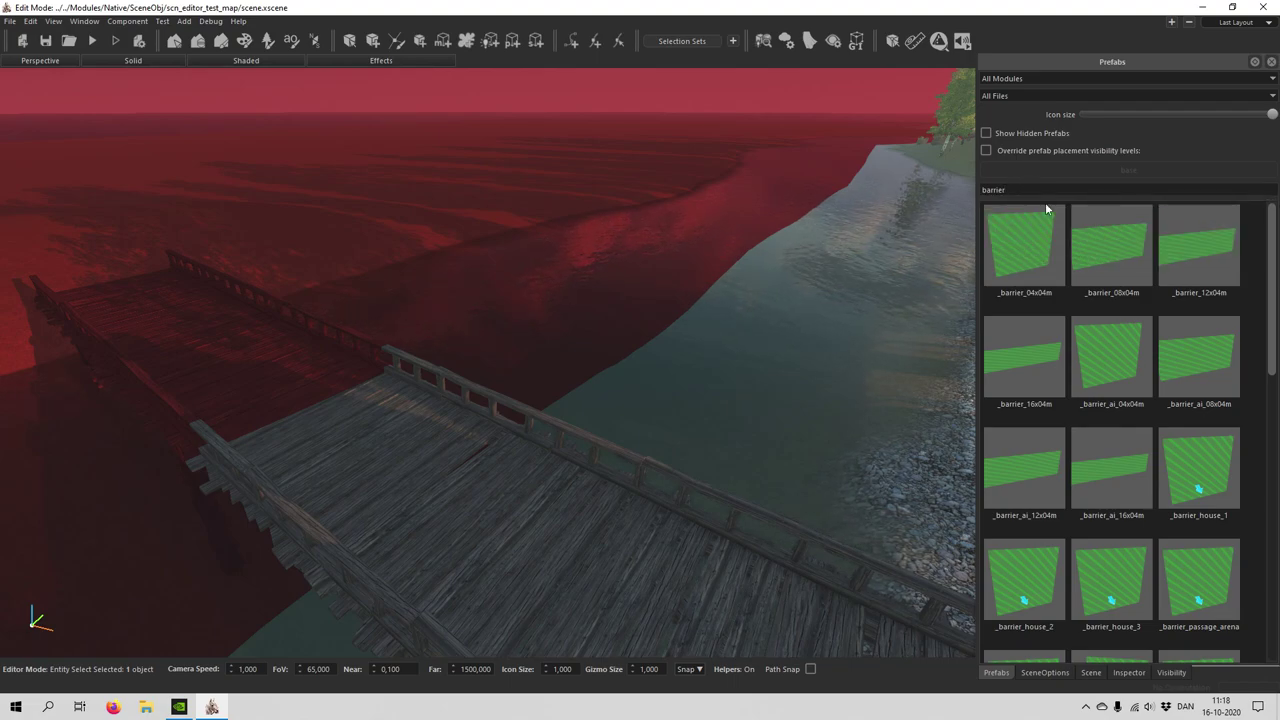
pyautogui.click(1010, 262)
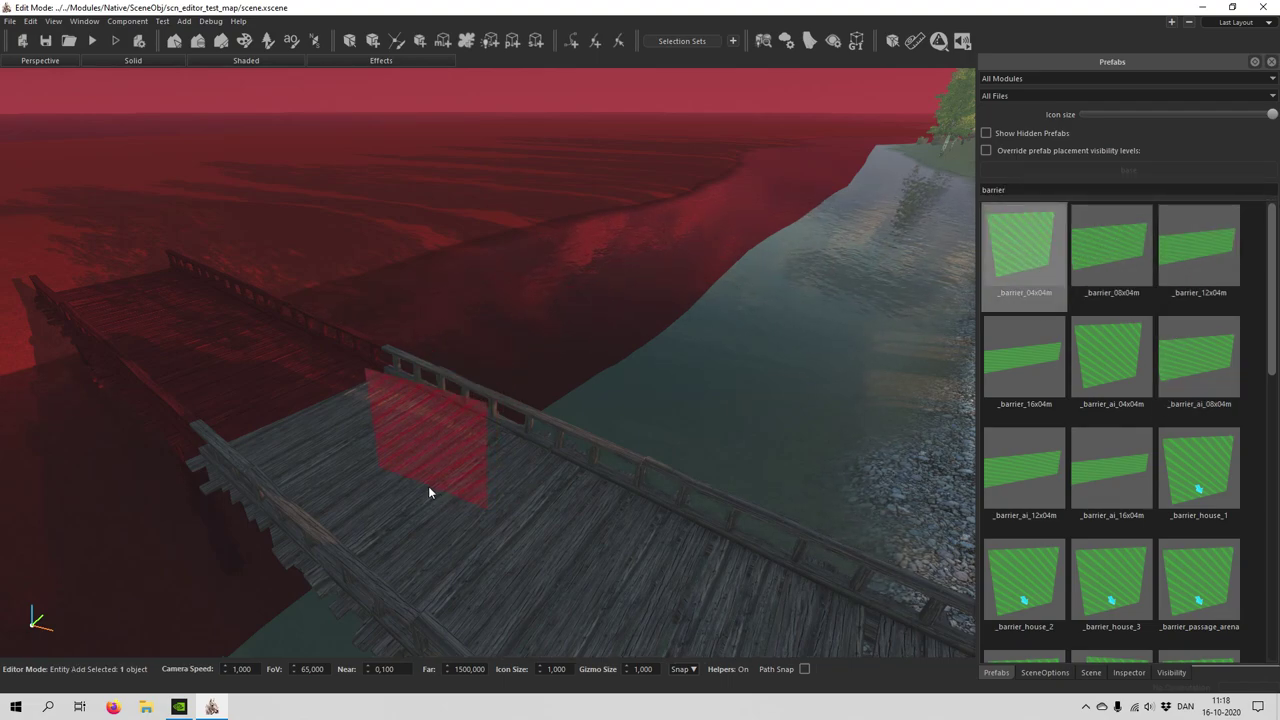
pyautogui.click(1118, 264)
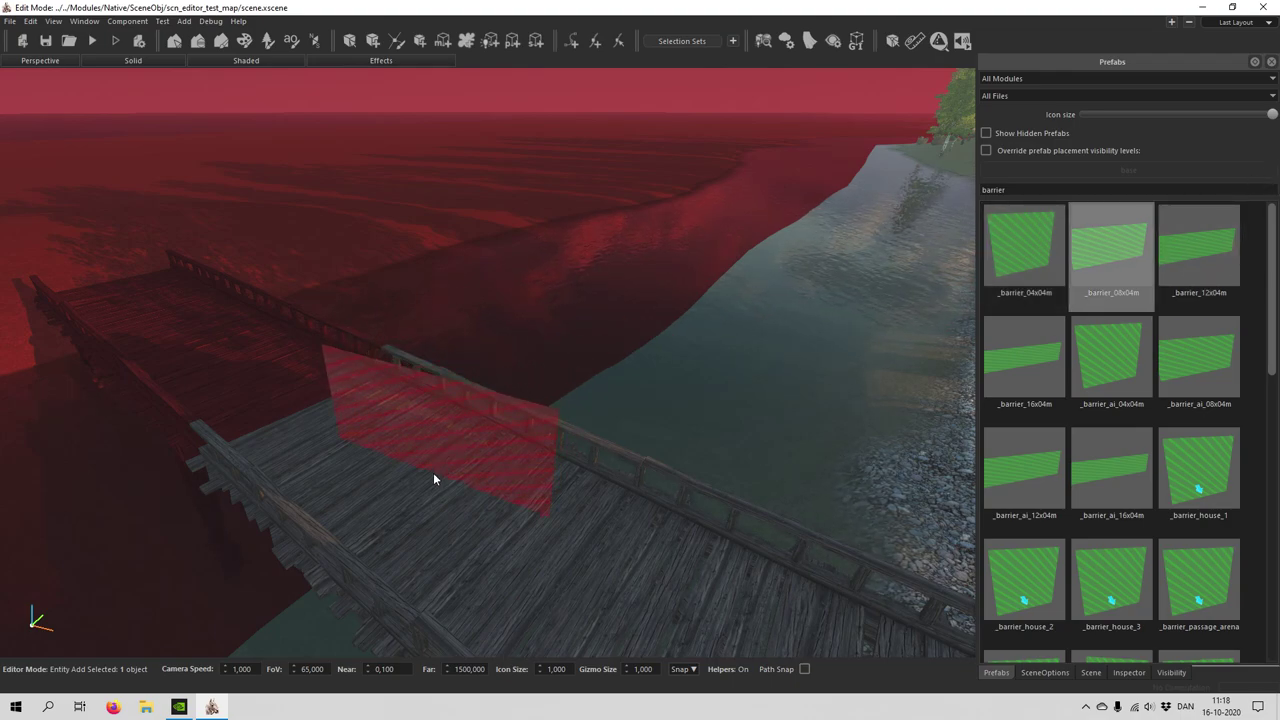
# Rotate the _barrier_08x04m preview crosswise to the wooden bridge and look along the deck to line it up.
pyautogui.moveTo(433, 472); pyautogui.dragTo(505, 472)
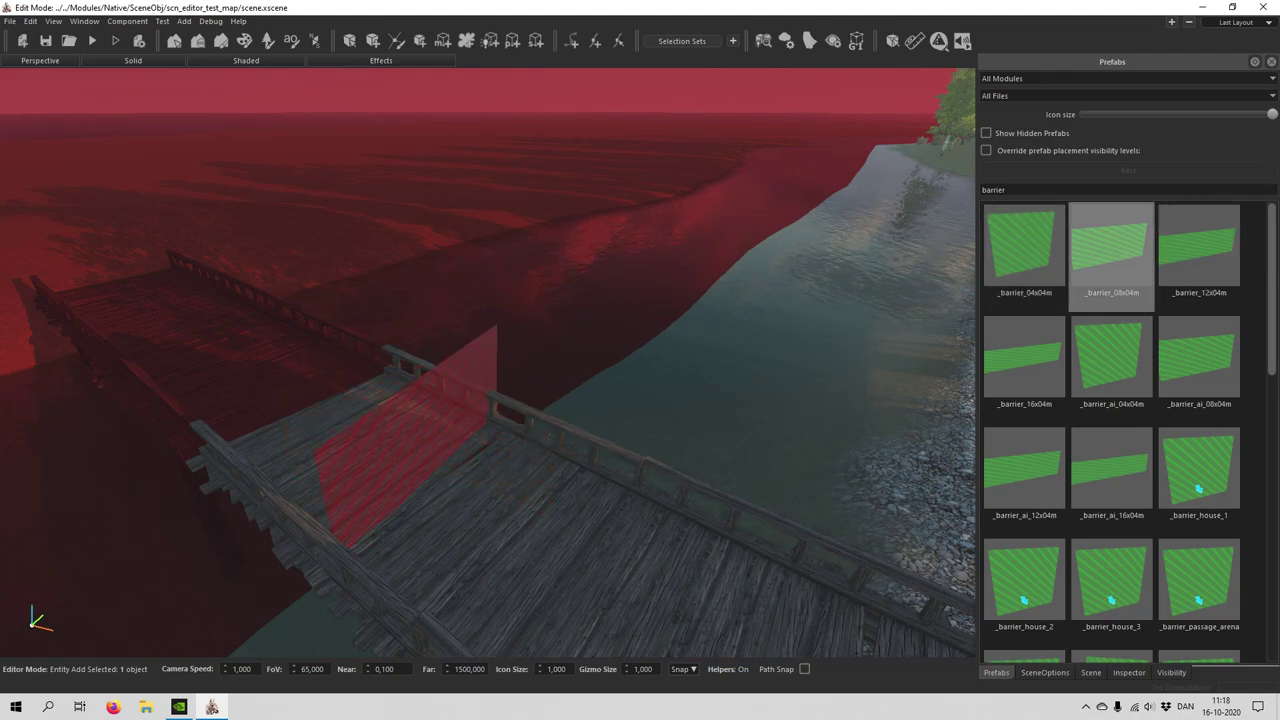
pyautogui.moveTo(422, 480); pyautogui.dragTo(700, 480, button='middle')
pyautogui.press('w')
pyautogui.moveTo(420, 506)
pyautogui.mouseDown(button='middle')
pyautogui.moveTo(400, 400)
pyautogui.moveTo(418, 508)
pyautogui.mouseUp(button='middle')
pyautogui.moveTo(420, 501); pyautogui.dragTo(500, 520, button='right')
pyautogui.press('a')
pyautogui.moveTo(500, 520); pyautogui.dragTo(545, 520, button='middle')
pyautogui.moveTo(420, 506); pyautogui.dragTo(625, 400, button='middle')
pyautogui.press('w')
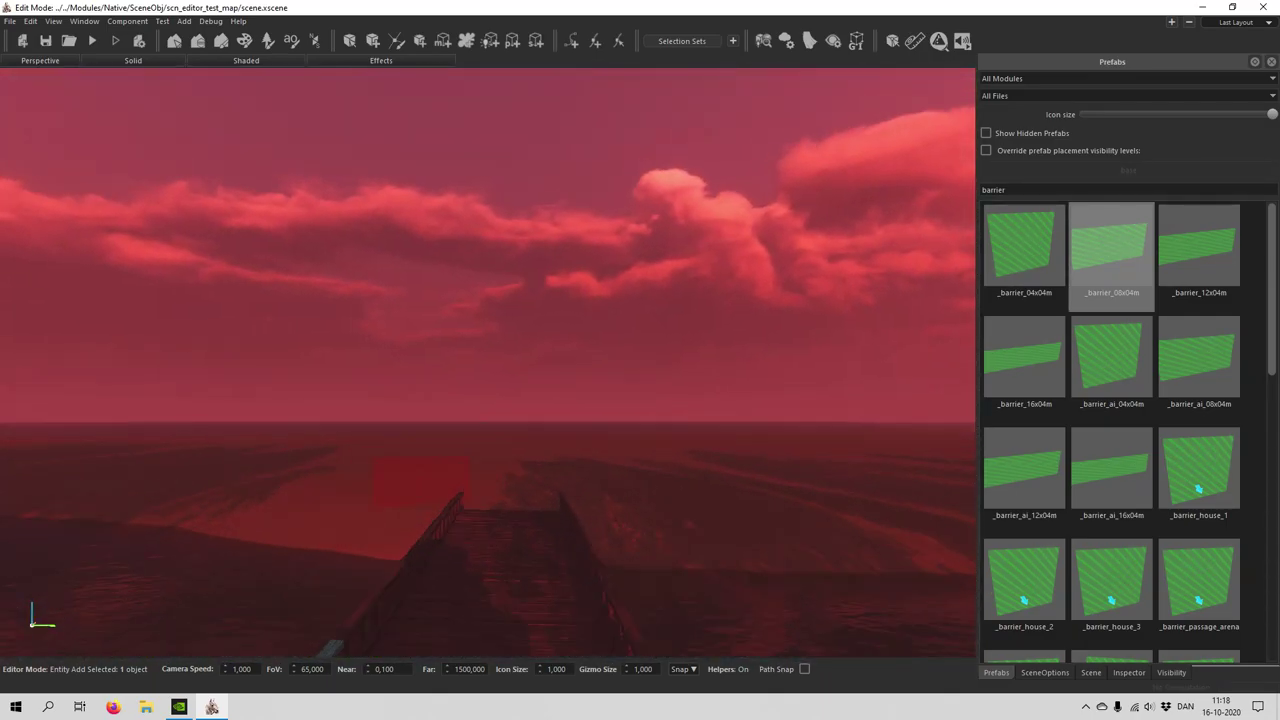
# Place the _barrier_08x04m across the wooden bridge deck at the border wall, rotated about 74,83 degrees.
pyautogui.press('s')
pyautogui.moveTo(420, 482); pyautogui.dragTo(250, 555, button='middle')
pyautogui.moveTo(415, 505); pyautogui.dragTo(465, 450, button='middle')
pyautogui.press('w')
pyautogui.press('w')
pyautogui.press('s')
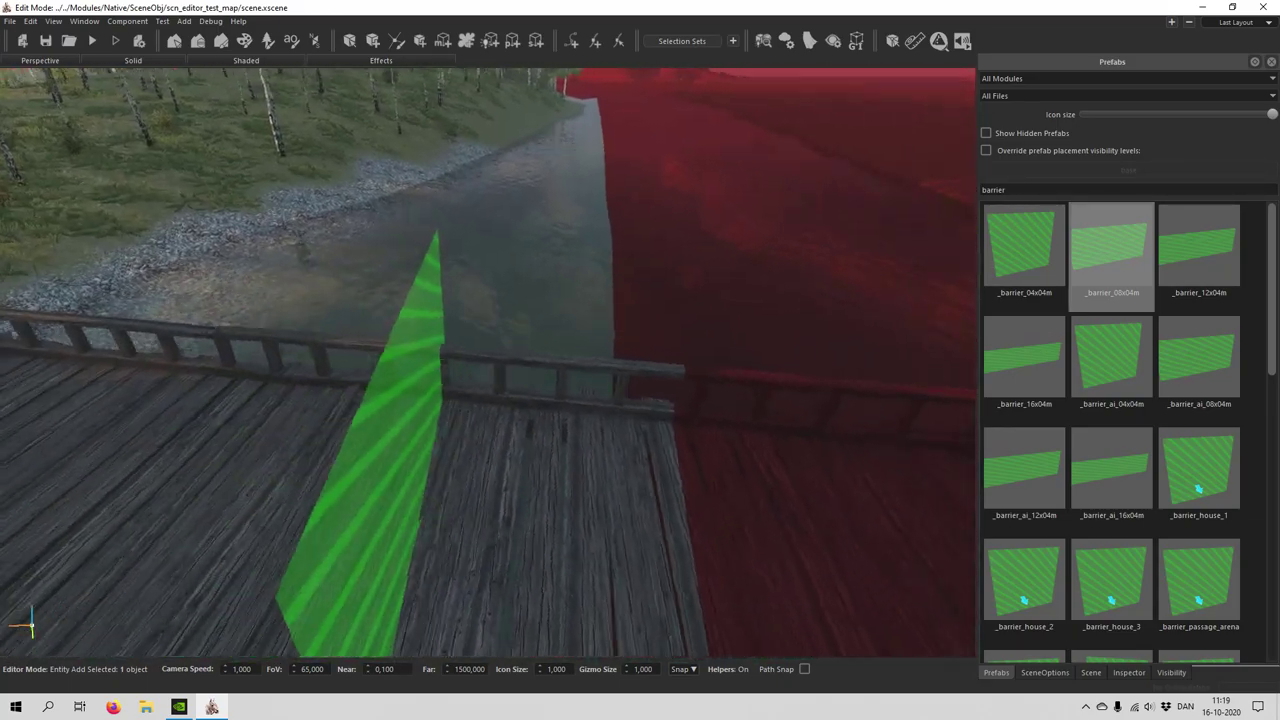
pyautogui.moveTo(424, 500); pyautogui.dragTo(424, 500, button='middle')
pyautogui.press('w')
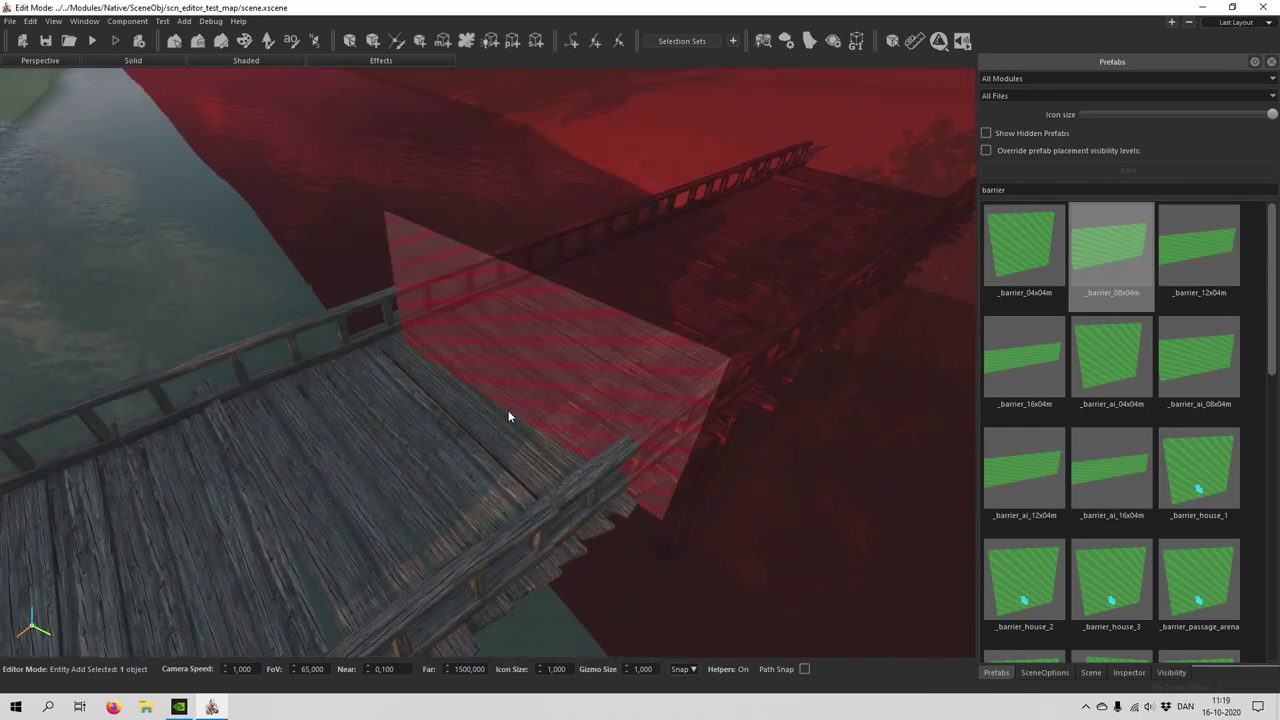
pyautogui.scroll(-1, 498, 374)
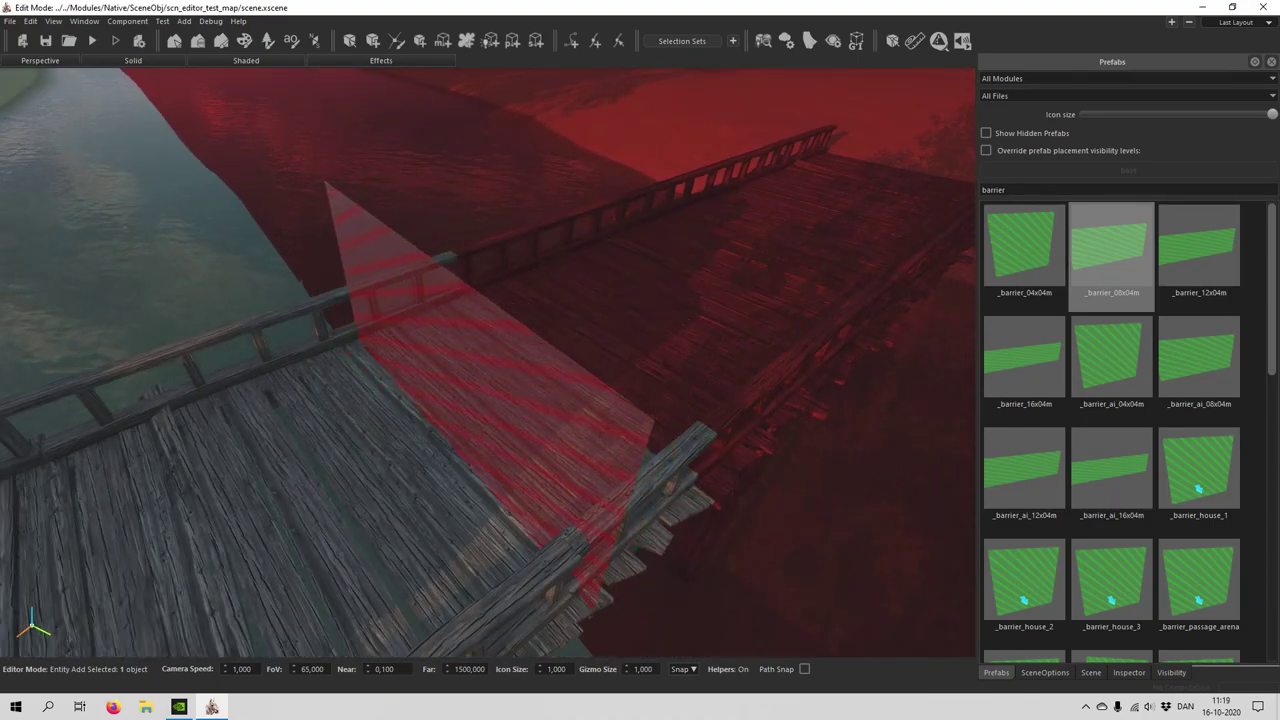
pyautogui.click(478, 405)
# Return to entity selection mode, check the barrier's fit across the bridge deck and deselect it.
pyautogui.moveTo(478, 405); pyautogui.dragTo(472, 308, button='middle')
pyautogui.click(350, 42)
pyautogui.press('w')
pyautogui.click(480, 342)
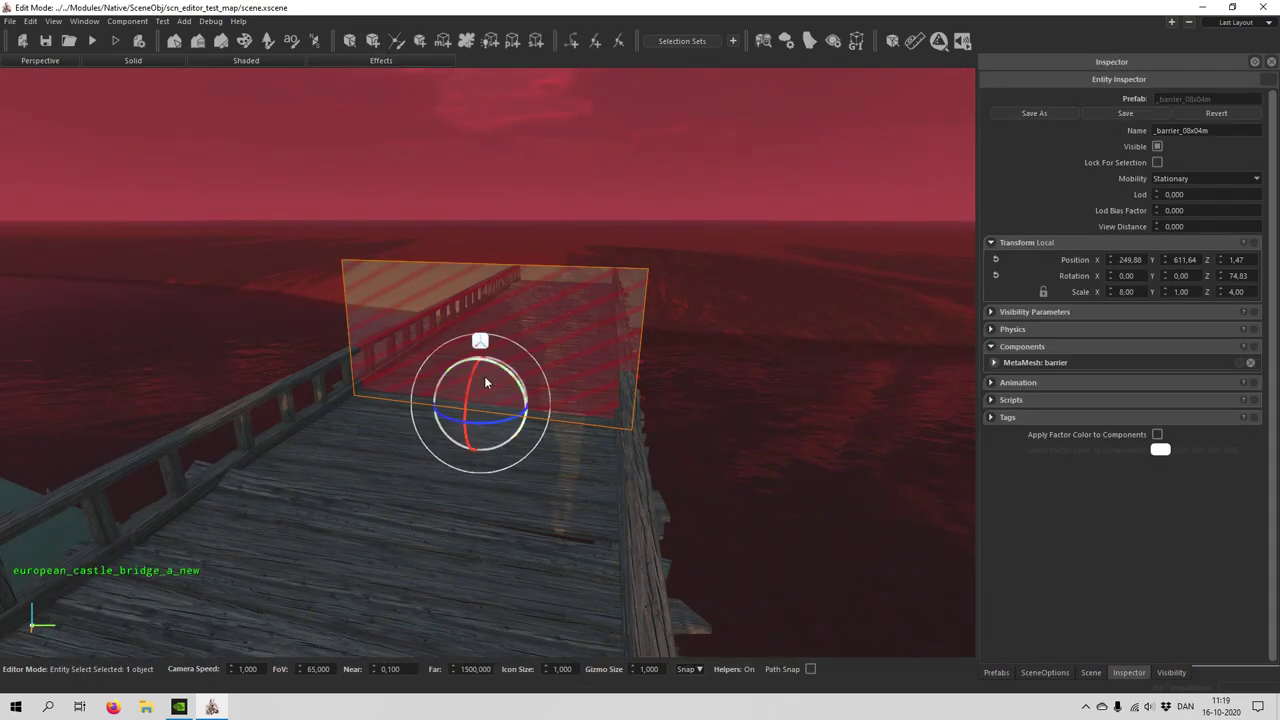
pyautogui.click(757, 384)
# Survey the border wall enclosing the plain and the rocky mountain across the water.
pyautogui.moveTo(757, 384); pyautogui.dragTo(645, 445, button='middle')
pyautogui.press('s')
pyautogui.moveTo(697, 339); pyautogui.dragTo(673, 85, button='right')
pyautogui.press('w')
pyautogui.moveTo(481, 364); pyautogui.dragTo(158, 208, button='right')
pyautogui.press('w')
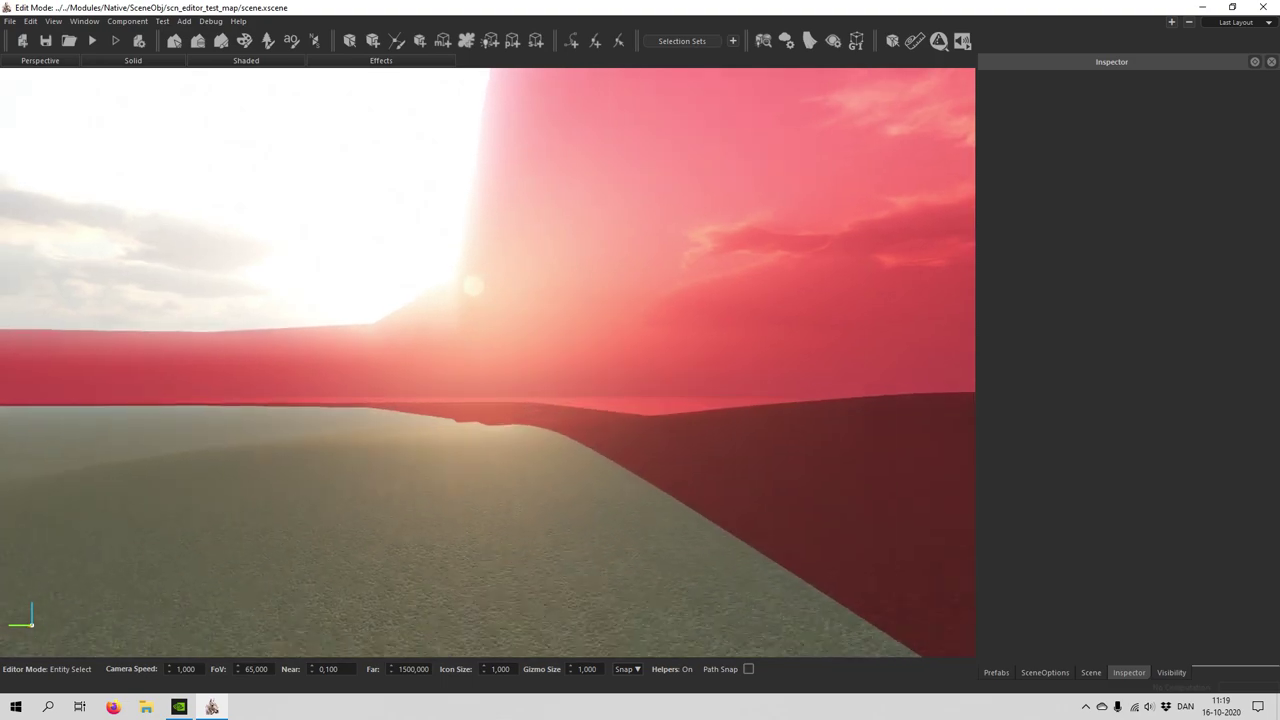
pyautogui.moveTo(428, 333); pyautogui.dragTo(54, 296, button='right')
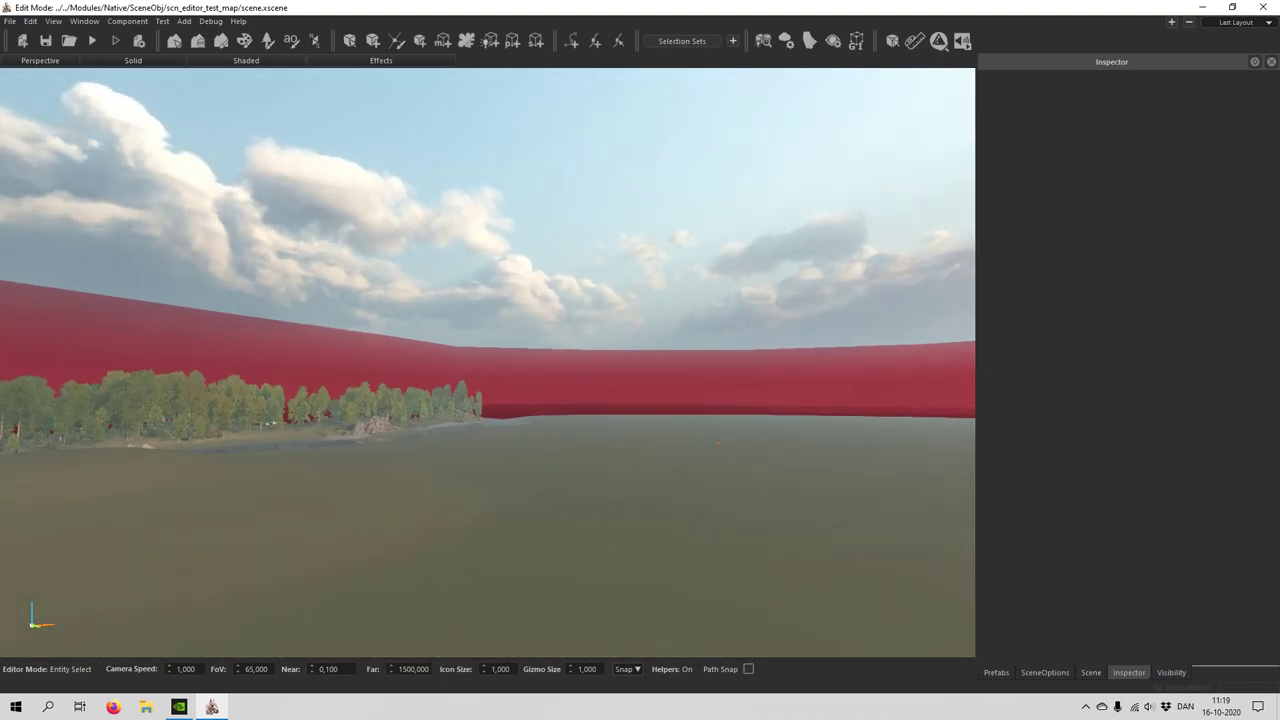
pyautogui.press('w')
pyautogui.moveTo(488, 362); pyautogui.dragTo(612, 268, button='right')
pyautogui.press('w')
pyautogui.press('a')
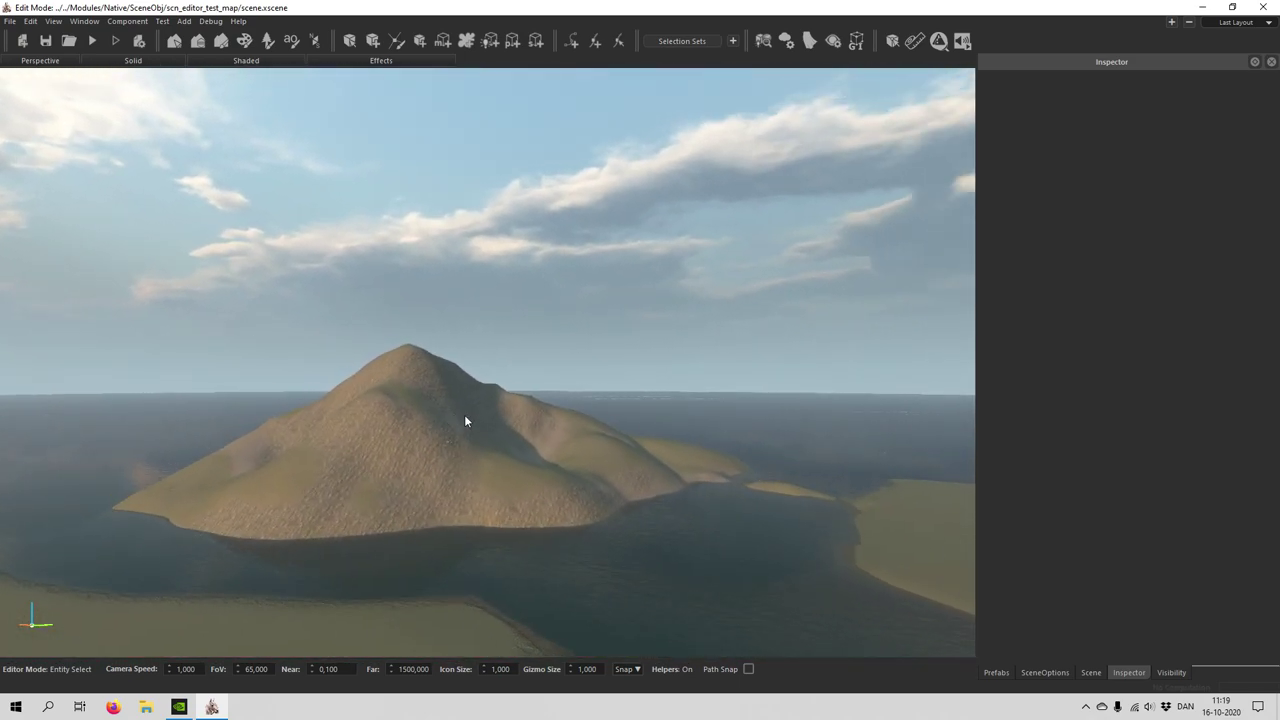
pyautogui.moveTo(472, 414)
pyautogui.mouseDown(button='right')
pyautogui.moveTo(519, 525)
pyautogui.moveTo(520, 450)
pyautogui.moveTo(480, 420)
pyautogui.mouseUp(button='right')
pyautogui.press('w')
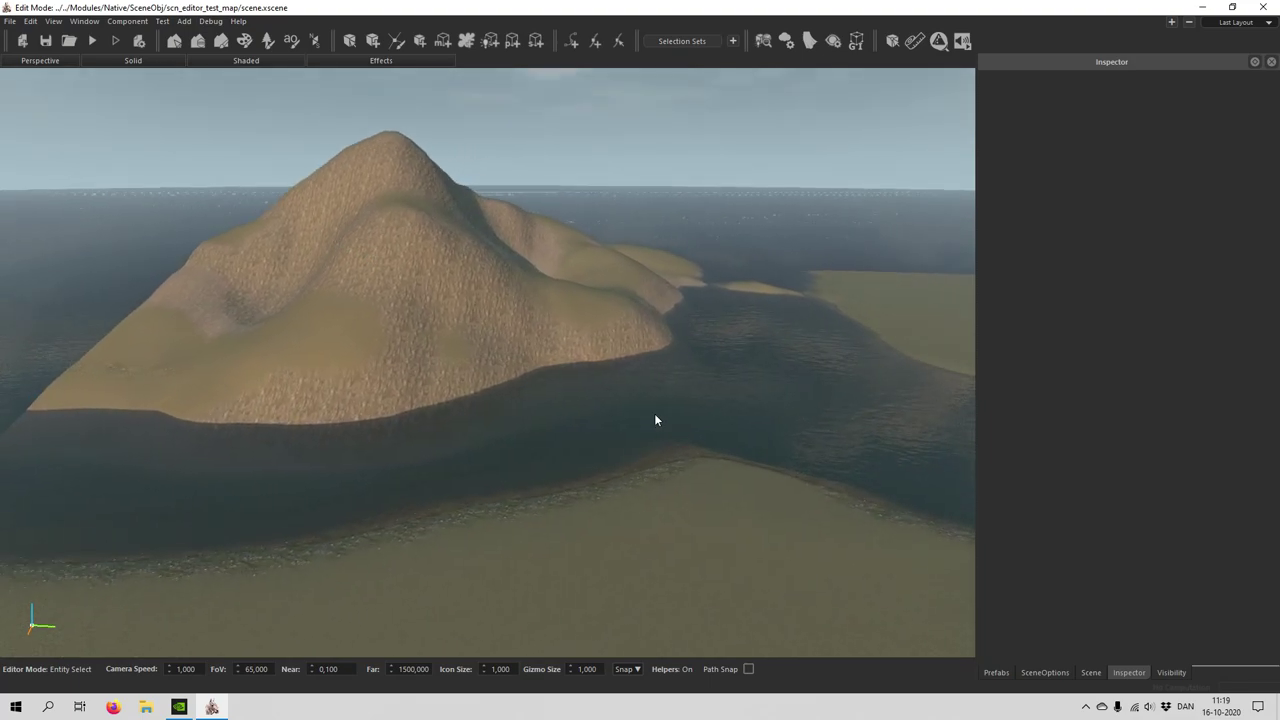
pyautogui.moveTo(655, 418); pyautogui.dragTo(560, 325, button='right')
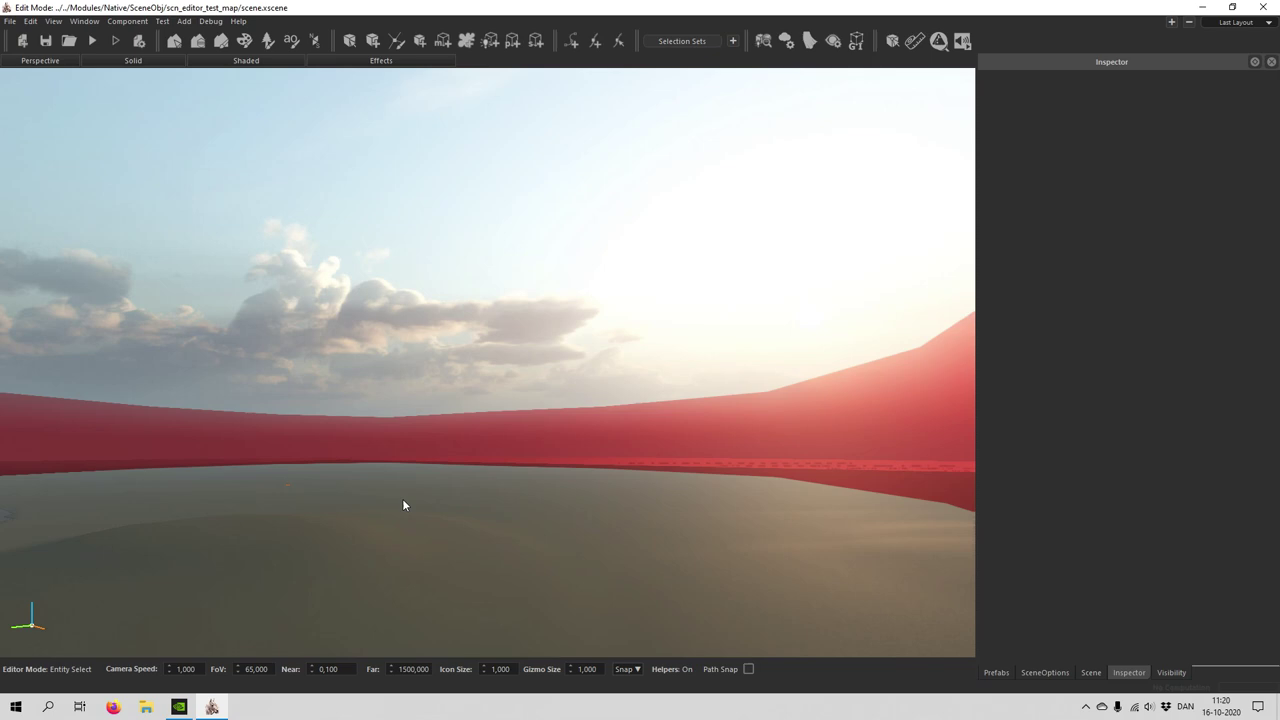
# Survey the enclosed area with the forest island, river and stone bridge against the border wall.
pyautogui.moveTo(403, 506)
pyautogui.mouseDown(button='right')
pyautogui.moveTo(440, 490)
pyautogui.moveTo(385, 499)
pyautogui.moveTo(270, 465)
pyautogui.moveTo(122, 446)
pyautogui.mouseUp(button='right')
pyautogui.moveTo(360, 440); pyautogui.dragTo(325, 426, button='right')
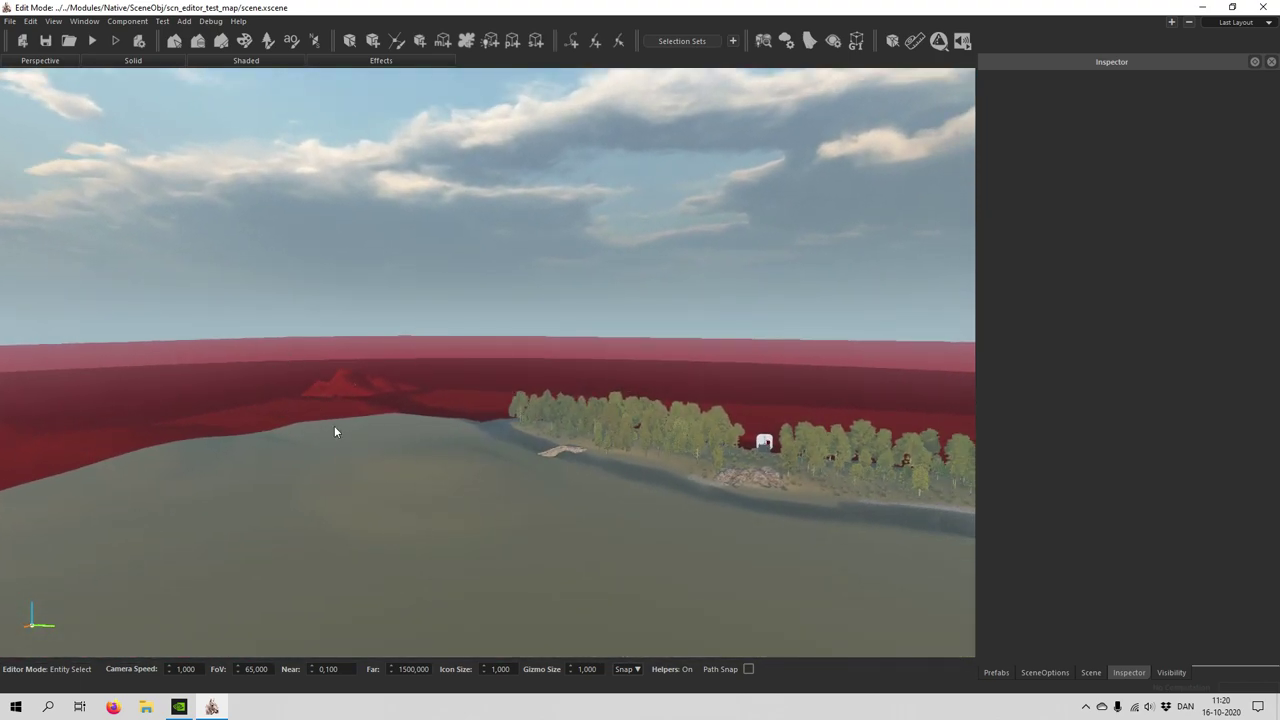
pyautogui.moveTo(487, 537); pyautogui.dragTo(766, 638, button='right')
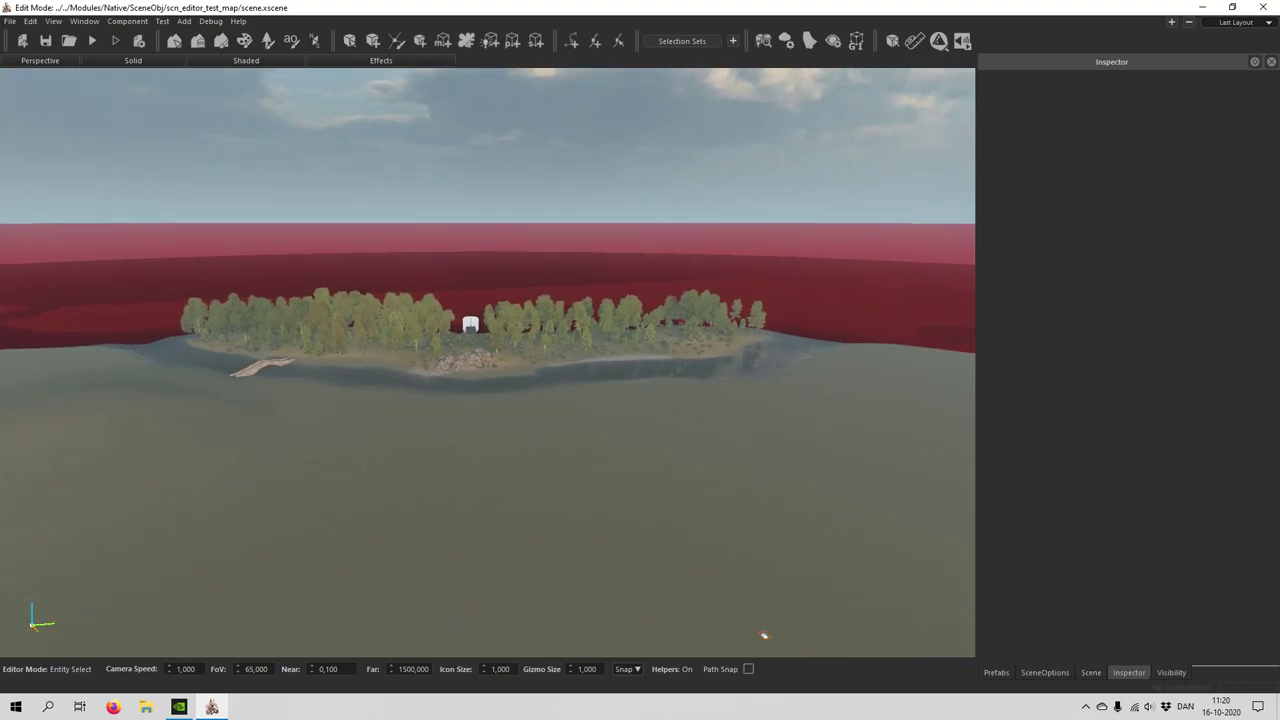
pyautogui.press('w')
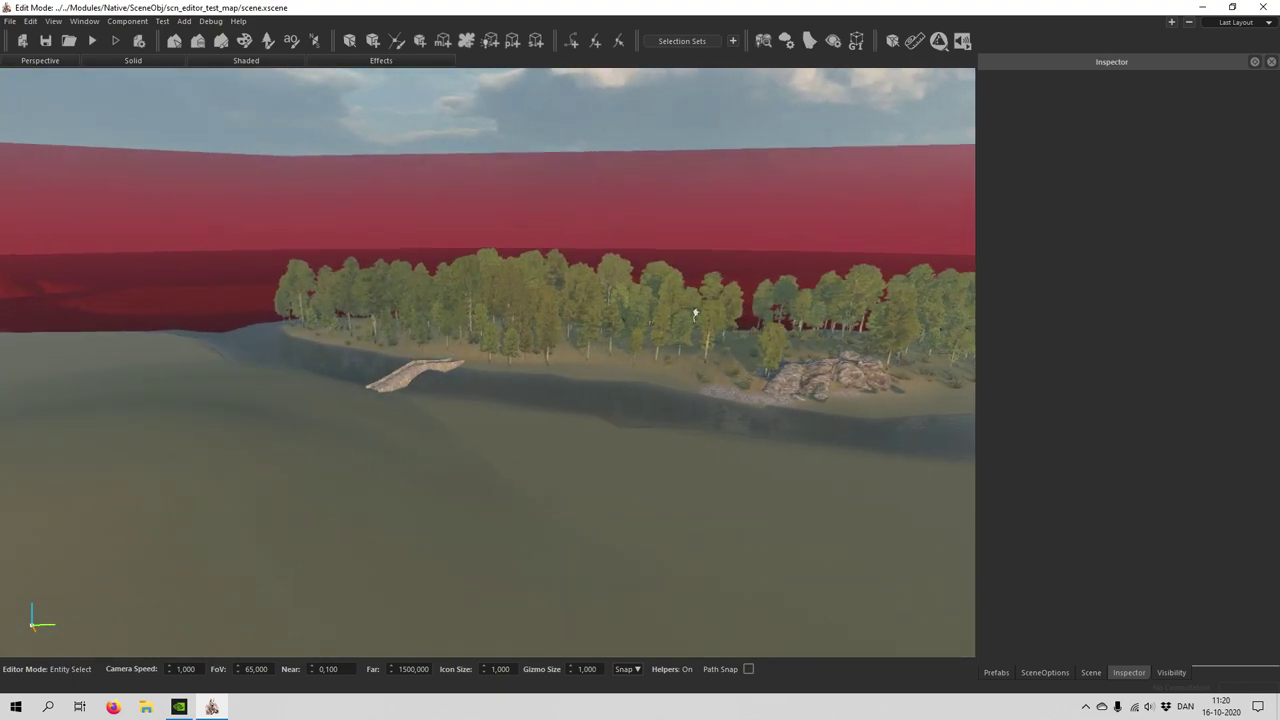
pyautogui.press('w')
pyautogui.moveTo(487, 363); pyautogui.dragTo(740, 400, button='right')
pyautogui.press('w')
# Examine the pebble shoreline and its transition to sand and grass at the forest edge.
pyautogui.moveTo(487, 363); pyautogui.dragTo(390, 218, button='right')
pyautogui.press('w')
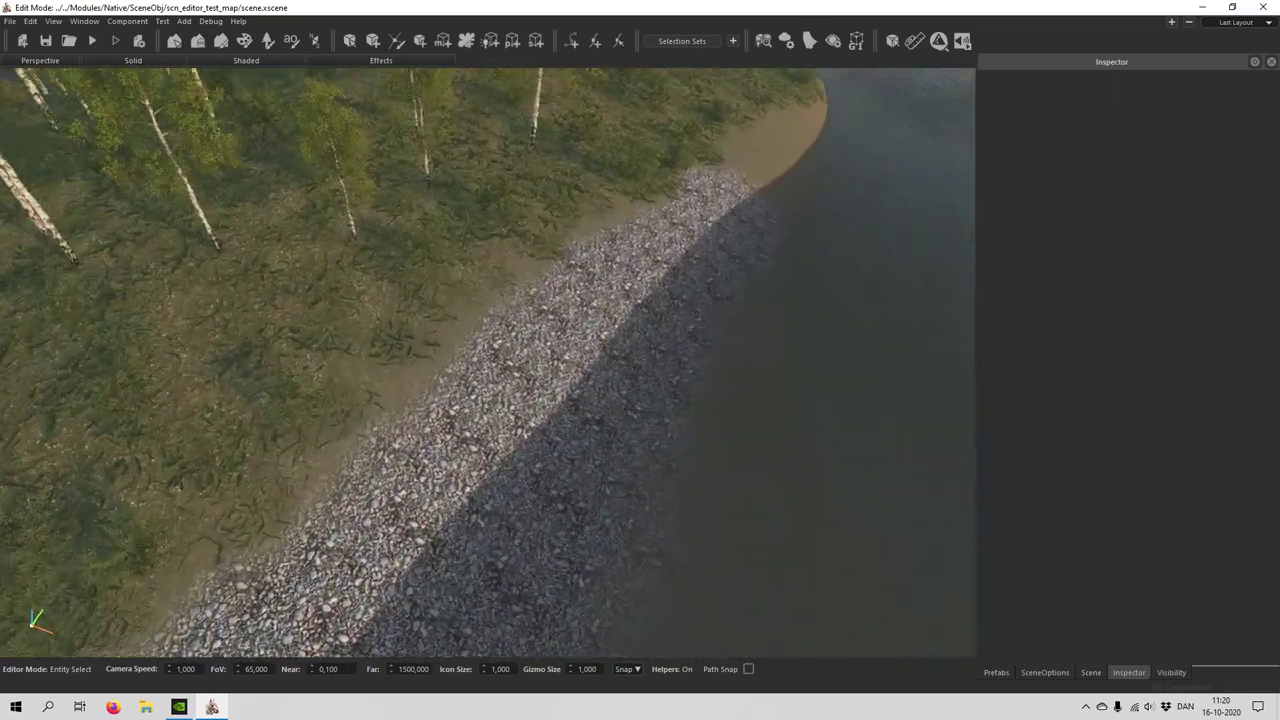
pyautogui.press('w')
pyautogui.moveTo(487, 363); pyautogui.dragTo(530, 350, button='right')
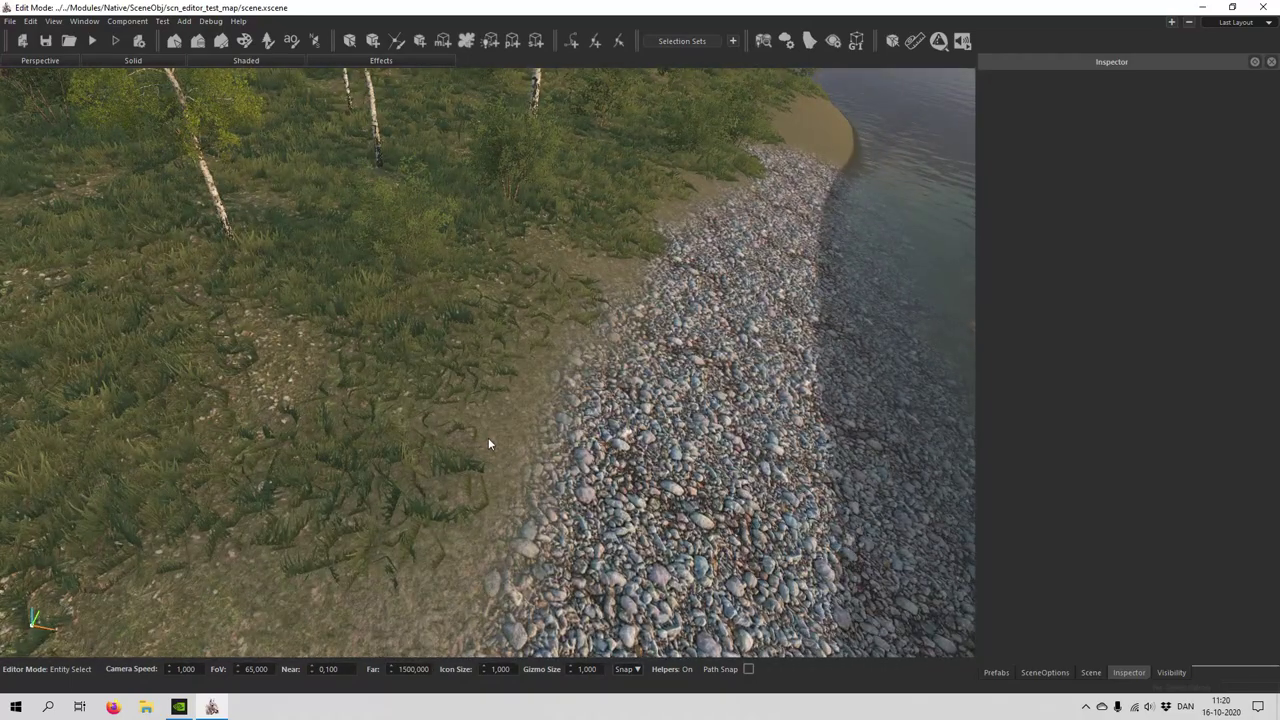
pyautogui.press('s')
pyautogui.moveTo(492, 400); pyautogui.dragTo(356, 346, button='right')
pyautogui.press('d')
pyautogui.press('w')
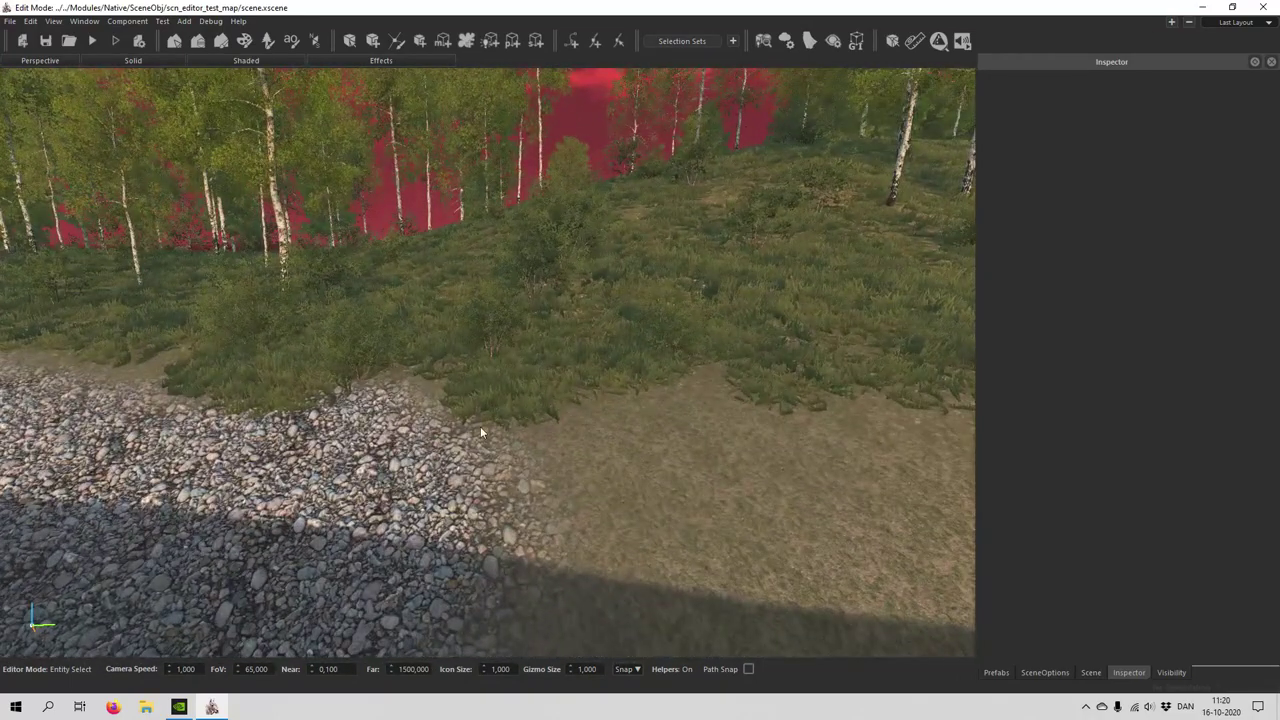
# Examine the stone bridge spanning the river and how its ends meet both banks.
pyautogui.moveTo(512, 436); pyautogui.dragTo(402, 364, button='right')
pyautogui.press('w')
pyautogui.press('w')
pyautogui.moveTo(488, 362); pyautogui.dragTo(477, 449, button='right')
pyautogui.press('w')
pyautogui.press('s')
pyautogui.click(510, 372)
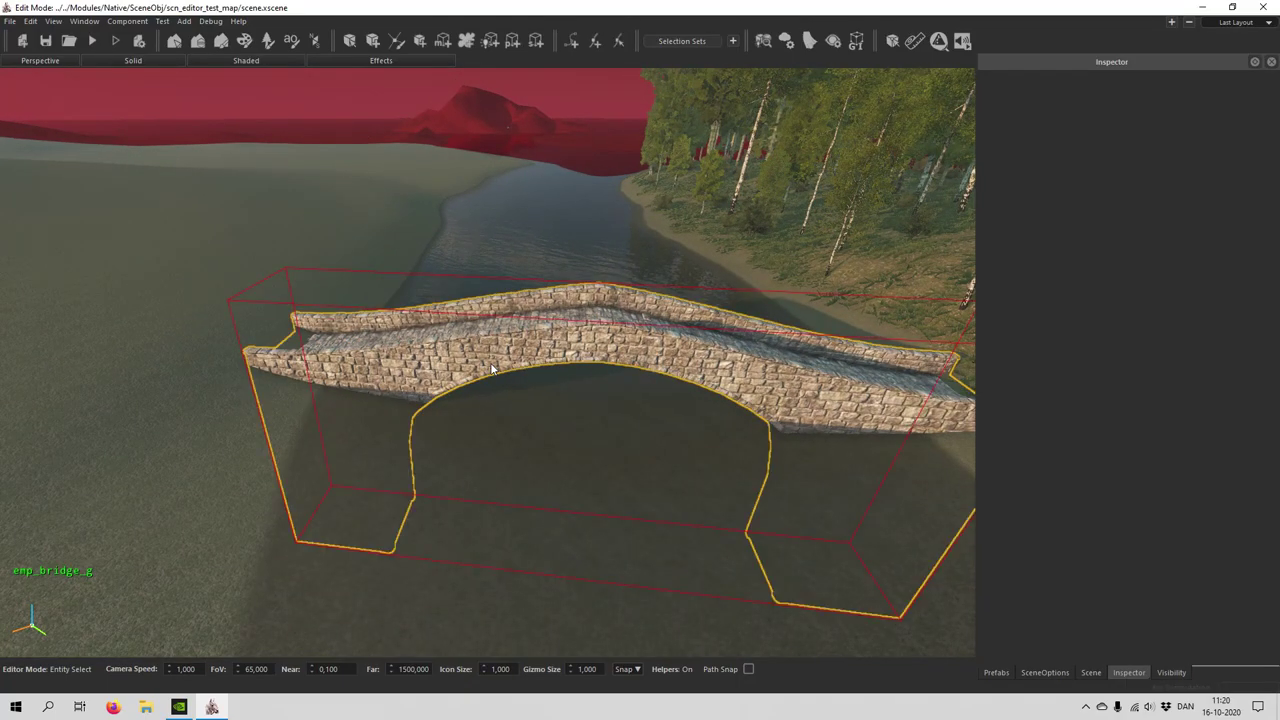
# Inspect the rock cliff placed along the forest island's shoreline and its fit with the riverbank.
pyautogui.moveTo(488, 375); pyautogui.dragTo(524, 446, button='right')
pyautogui.press('w')
pyautogui.press('a')
pyautogui.press('Escape')
pyautogui.press('s')
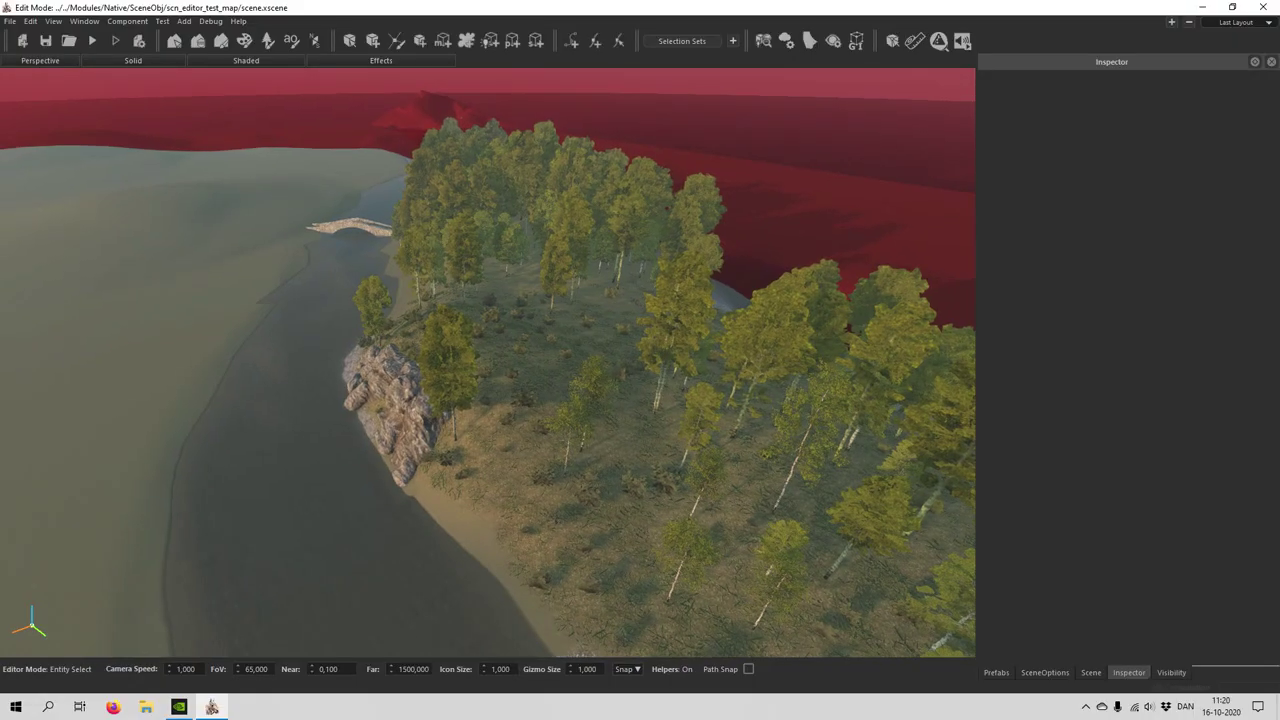
pyautogui.click(514, 400)
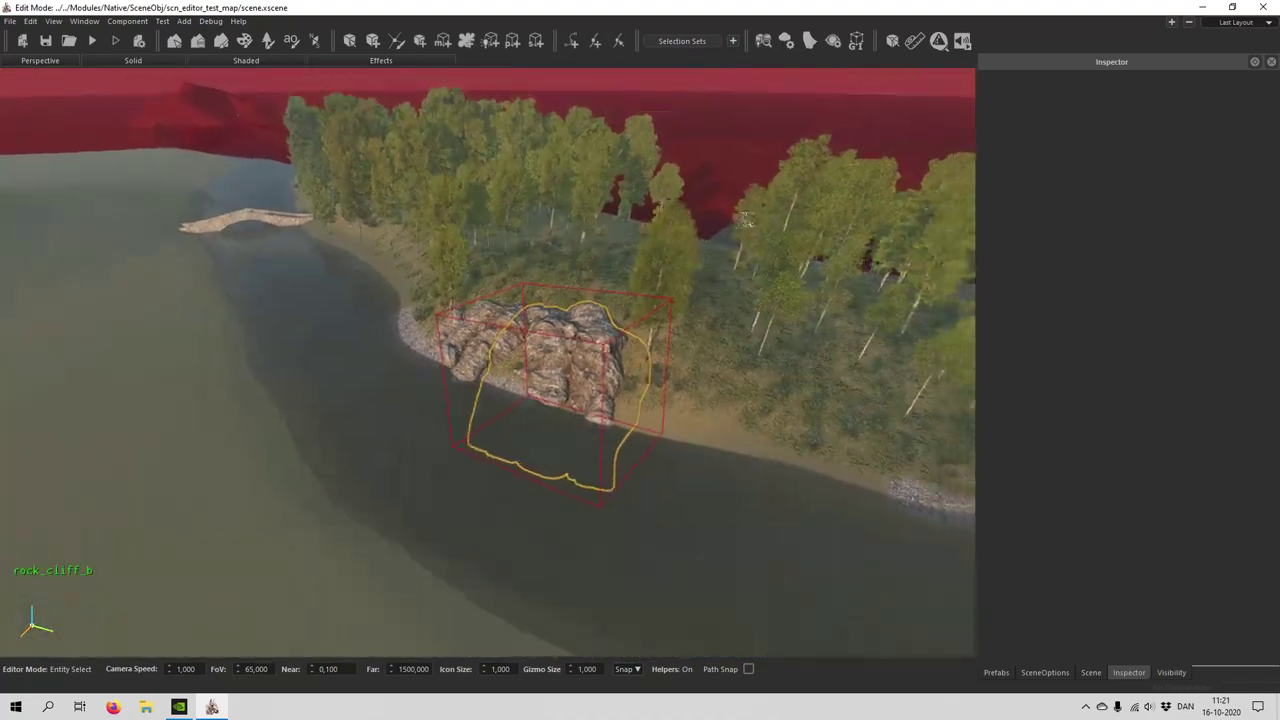
pyautogui.moveTo(560, 360); pyautogui.dragTo(474, 318, button='right')
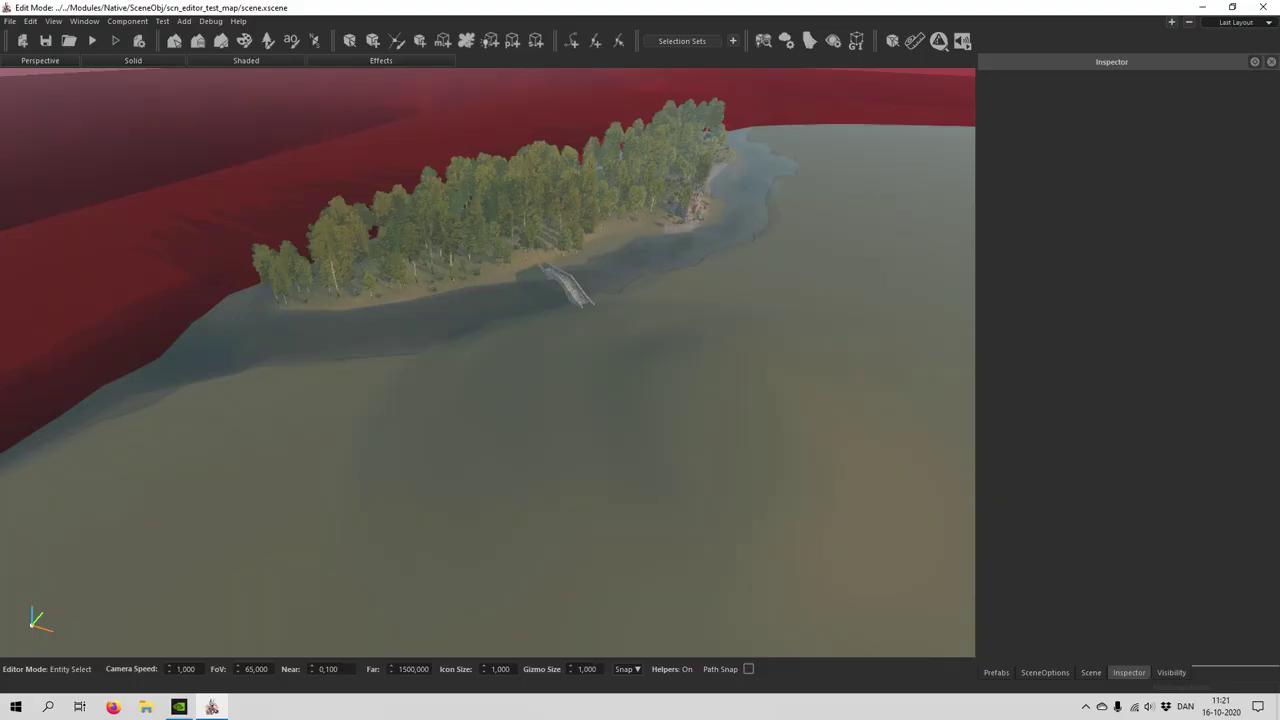
# Survey the forest island, its rocky shore and interior clearing from river level and above, ending at the bridge deck.
pyautogui.moveTo(488, 362); pyautogui.dragTo(560, 320, button='right')
pyautogui.press('w')
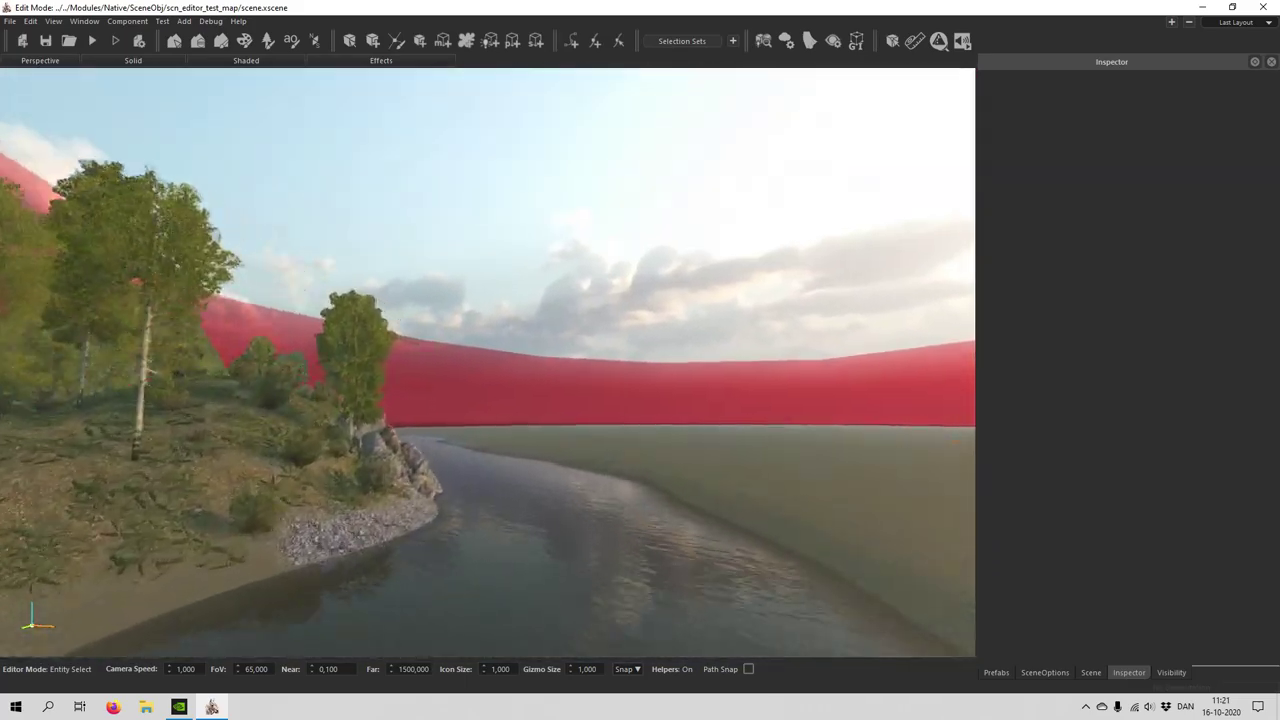
pyautogui.moveTo(488, 362); pyautogui.dragTo(250, 420, button='right')
pyautogui.press('s')
pyautogui.moveTo(541, 389); pyautogui.dragTo(450, 330, button='right')
pyautogui.press('s')
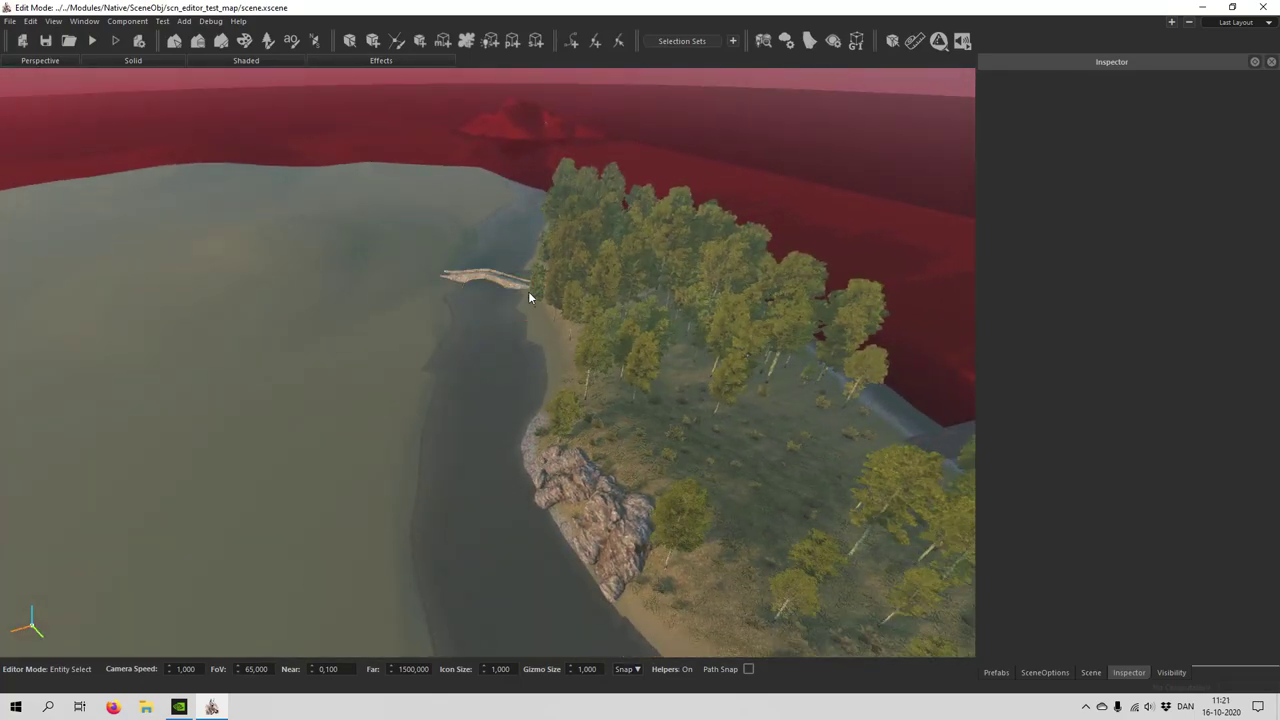
pyautogui.press('w')
pyautogui.moveTo(535, 294); pyautogui.dragTo(498, 304, button='right')
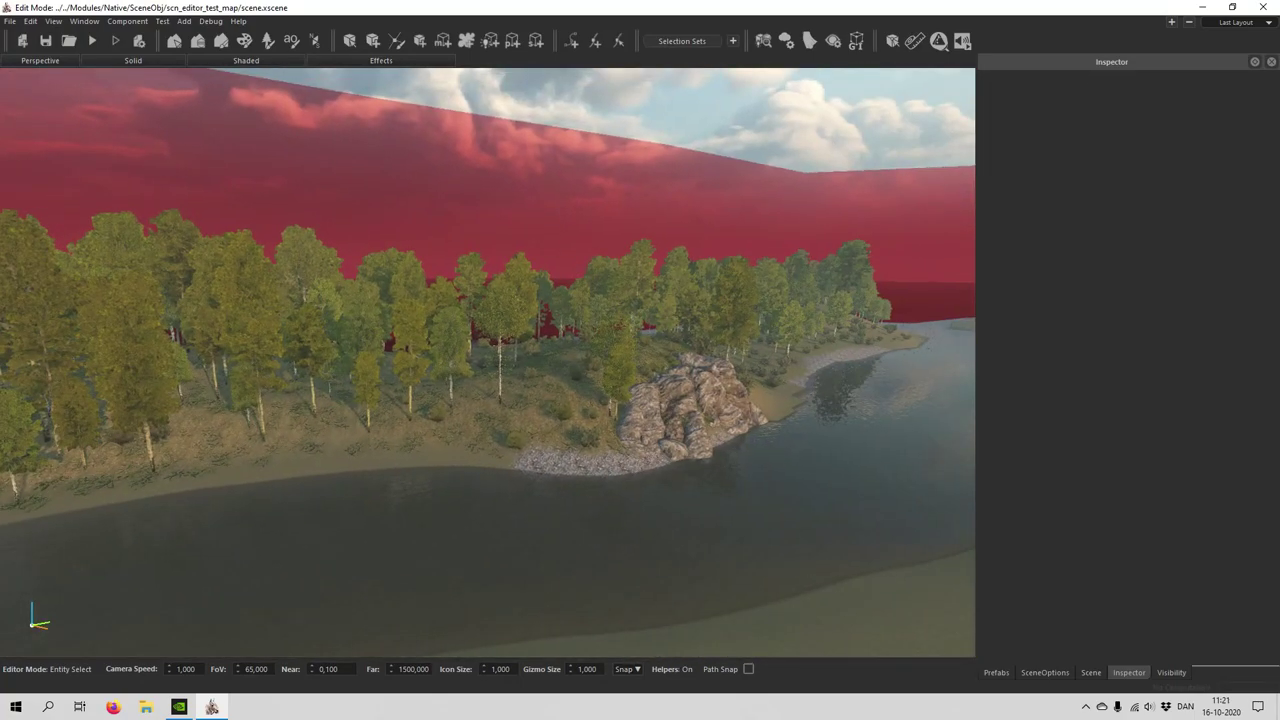
pyautogui.press('w')
pyautogui.moveTo(560, 318); pyautogui.dragTo(494, 348, button='right')
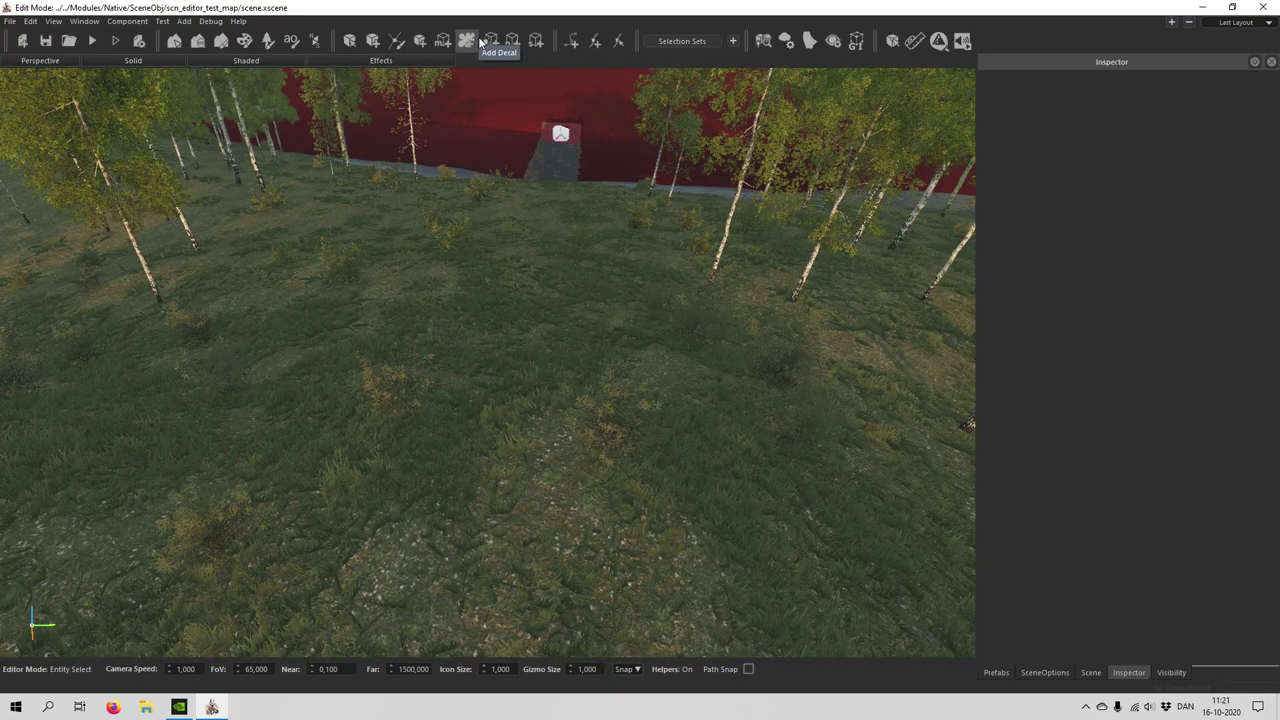
pyautogui.moveTo(517, 283); pyautogui.dragTo(444, 401, button='right')
pyautogui.press('s')
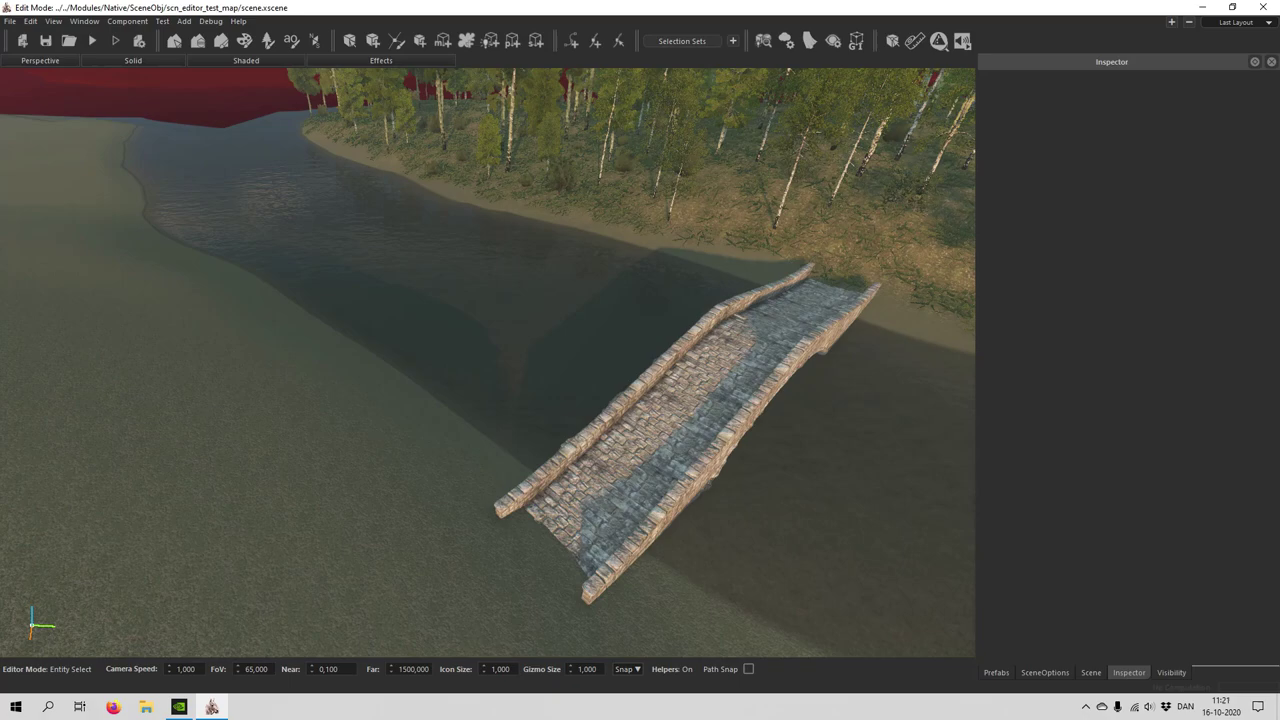
# Switch the editor to navigation mesh selection mode and bring the open plain beside the river into view.
pyautogui.click(549, 410)
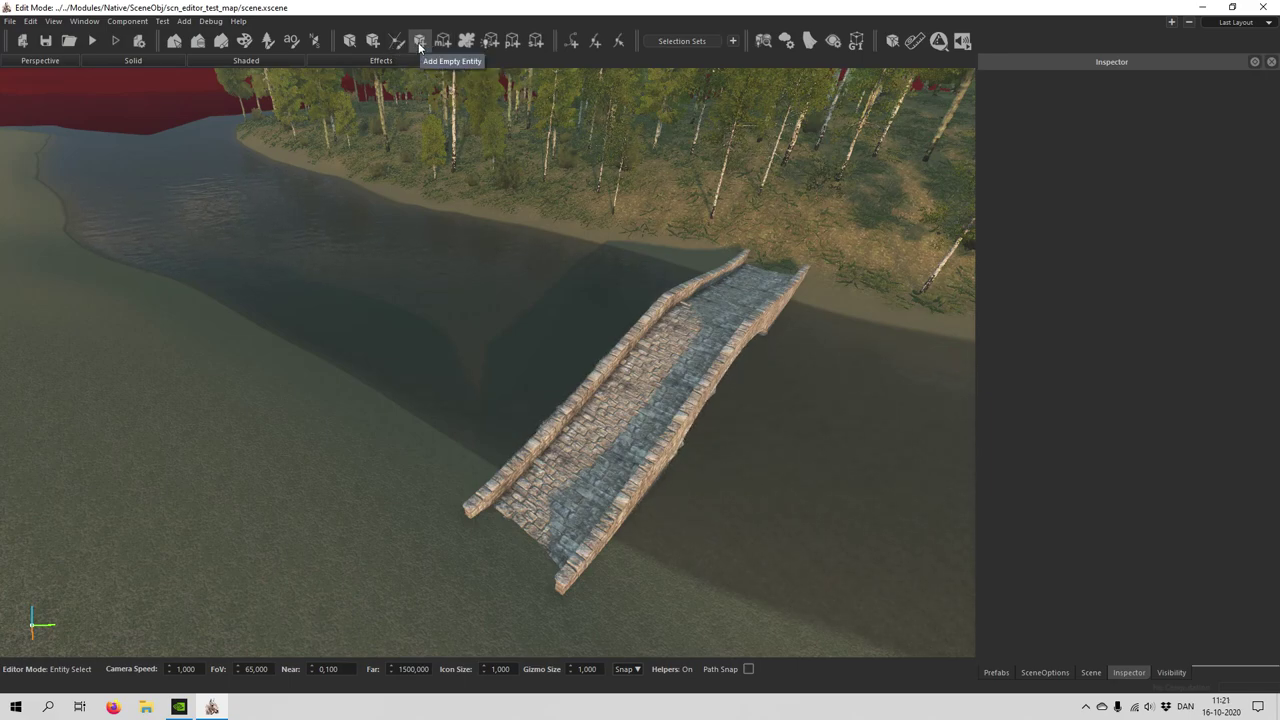
pyautogui.click(316, 41)
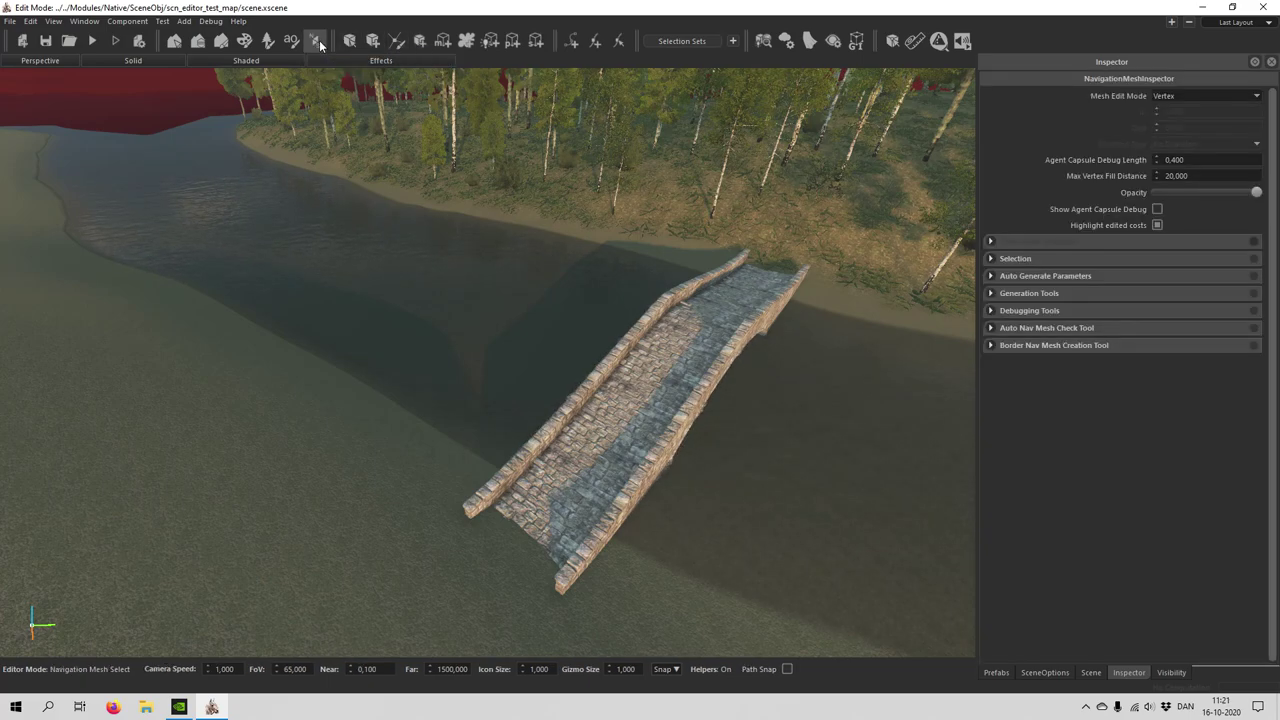
pyautogui.moveTo(744, 389); pyautogui.dragTo(150, 432, button='right')
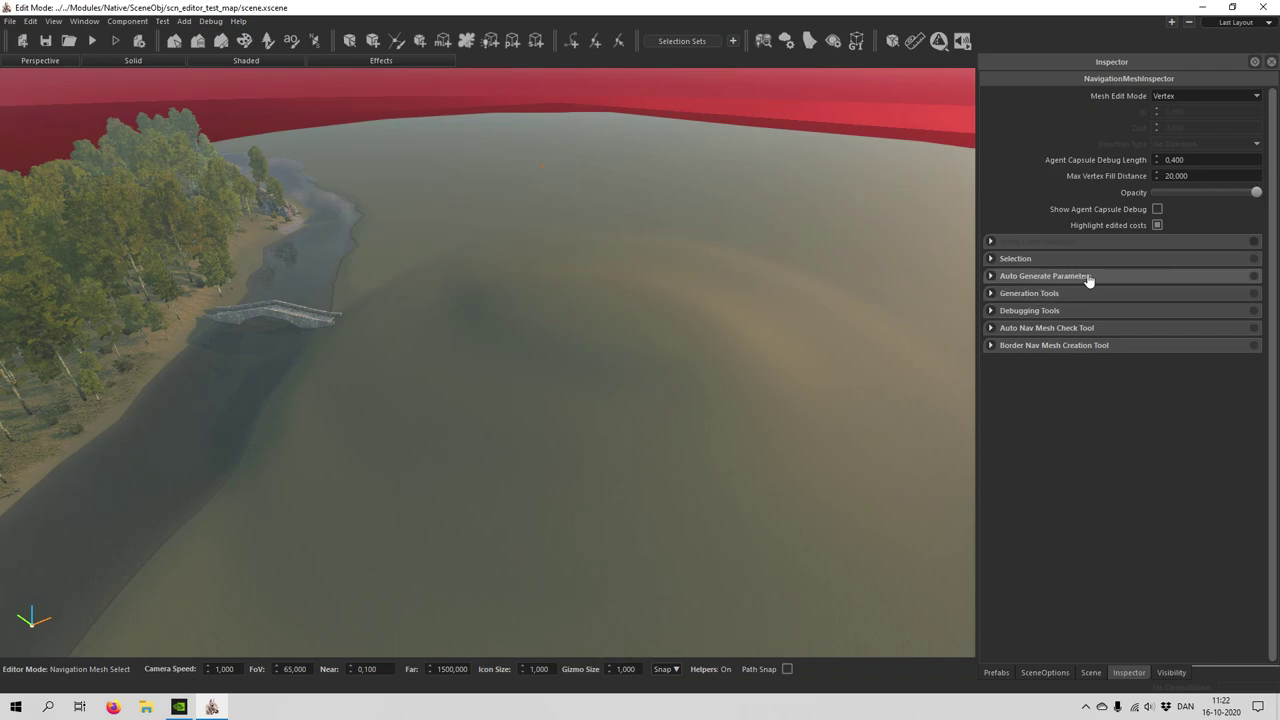
# Survey the plain, river channel, both banks and the stone bridge as terrain for the navigation mesh.
pyautogui.moveTo(809, 388); pyautogui.dragTo(535, 225, button='right')
pyautogui.press('w')
pyautogui.press('w')
pyautogui.press('s')
pyautogui.press('w')
pyautogui.moveTo(744, 350); pyautogui.dragTo(716, 334, button='right')
pyautogui.press('w')
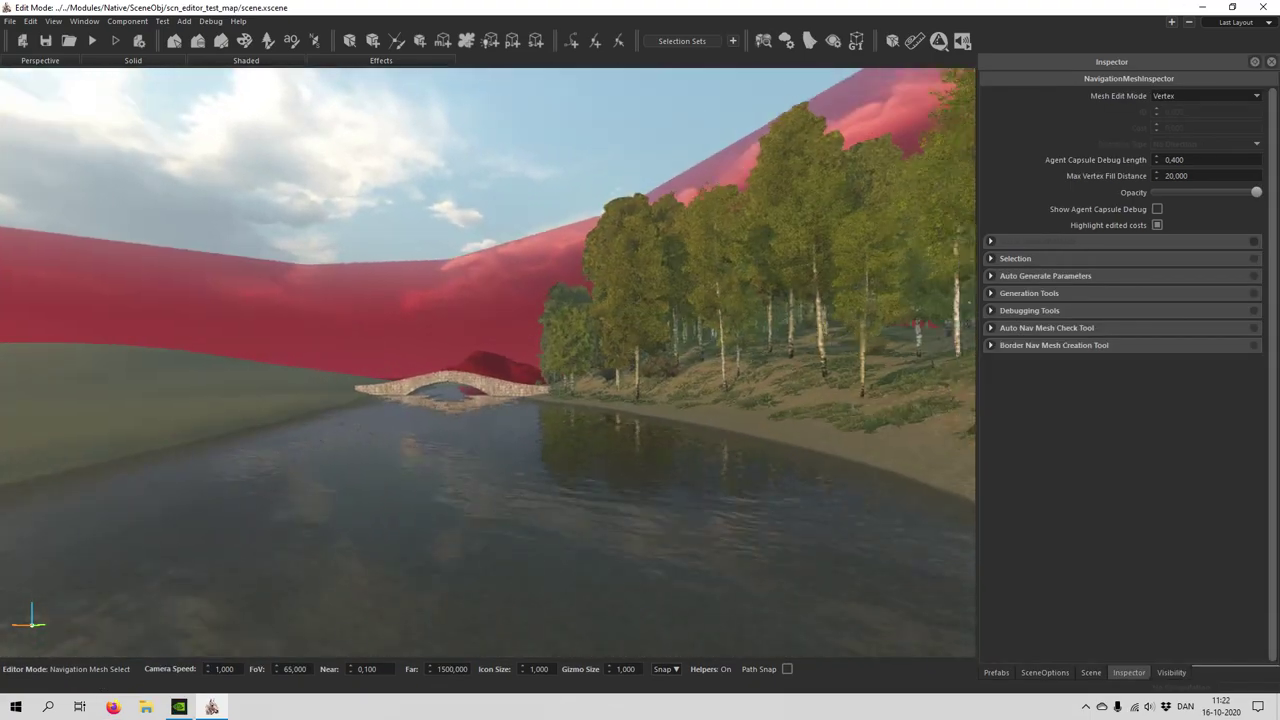
pyautogui.moveTo(488, 360); pyautogui.dragTo(406, 392, button='right')
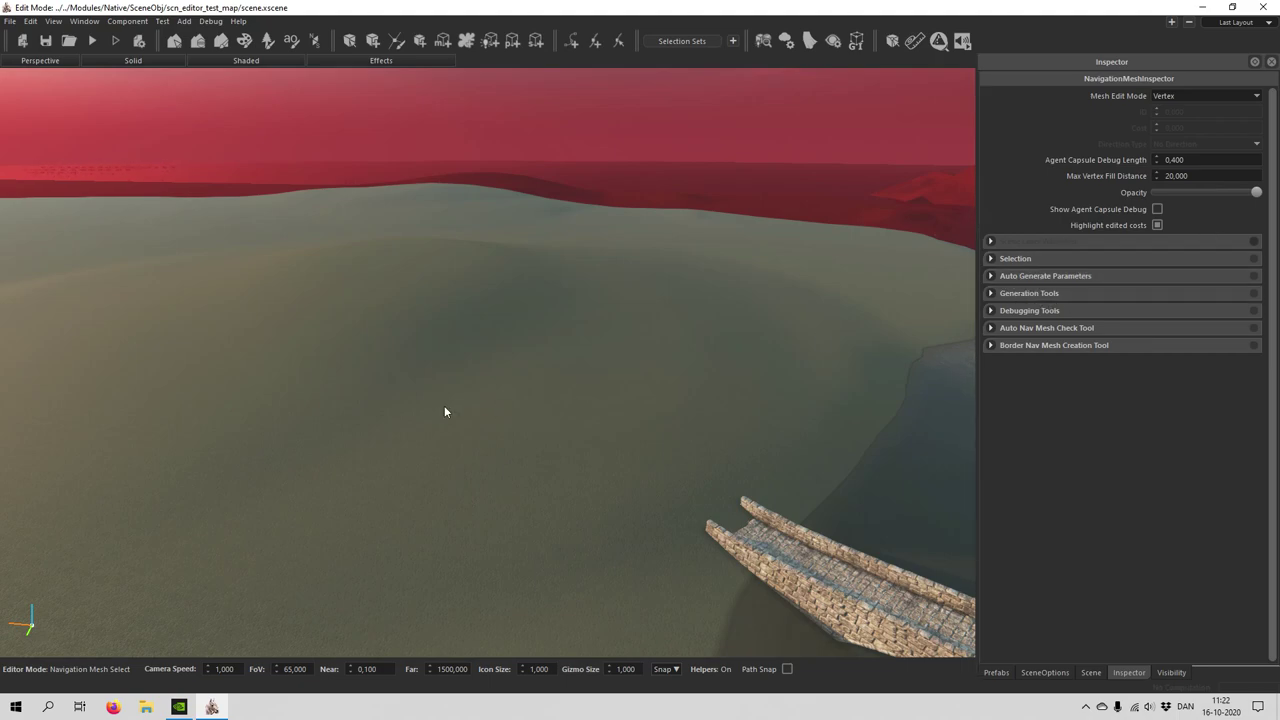
pyautogui.moveTo(447, 402); pyautogui.dragTo(424, 422, button='right')
pyautogui.press('w')
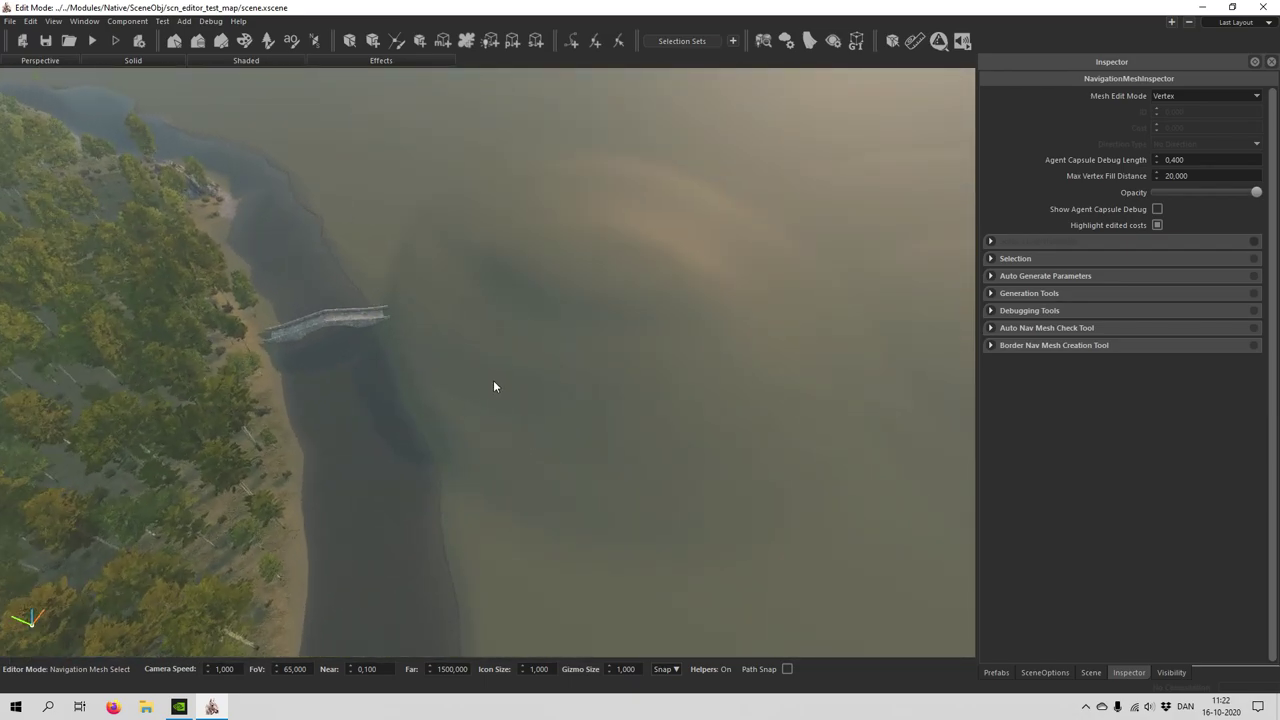
pyautogui.moveTo(502, 437); pyautogui.dragTo(560, 428, button='right')
pyautogui.moveTo(545, 205); pyautogui.dragTo(572, 263, button='right')
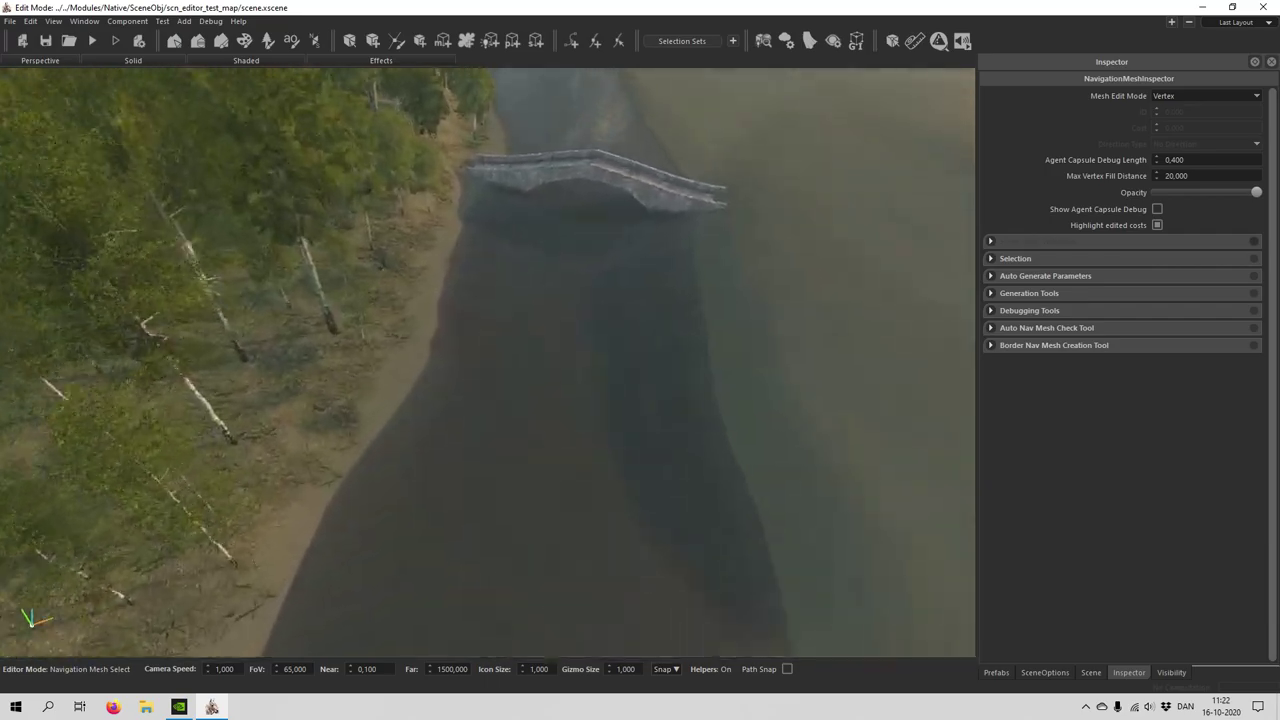
pyautogui.press('w')
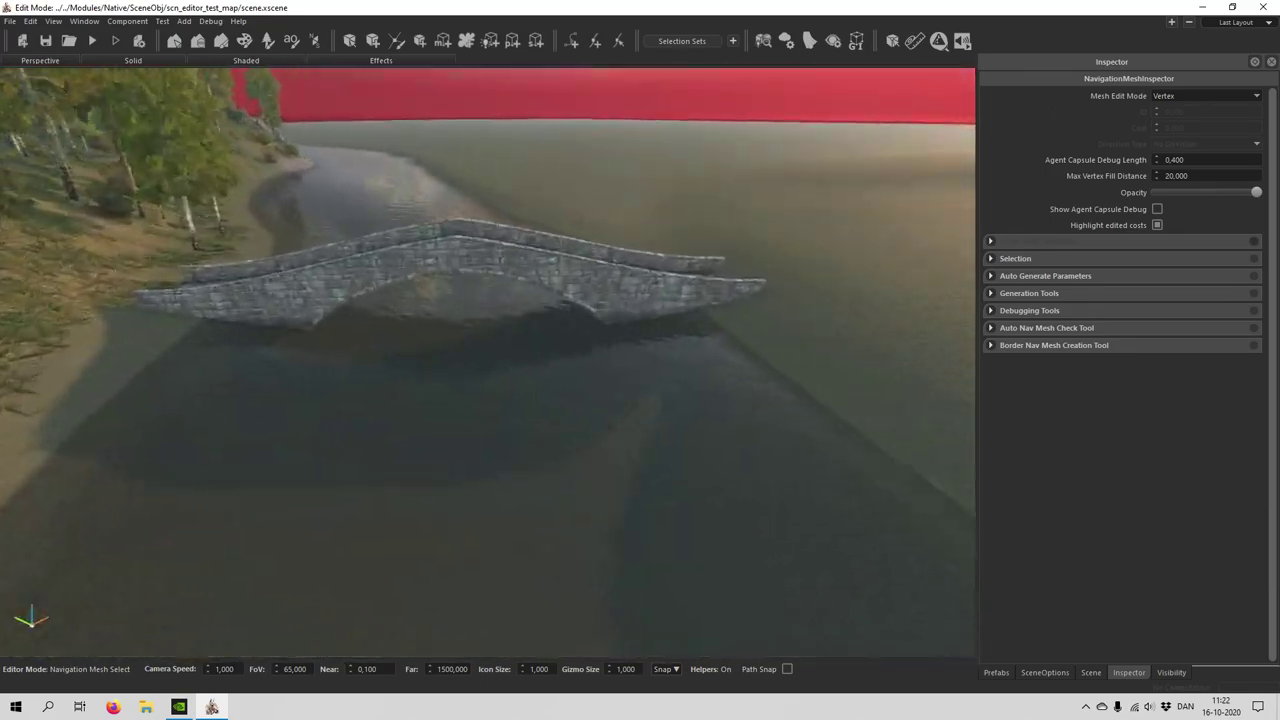